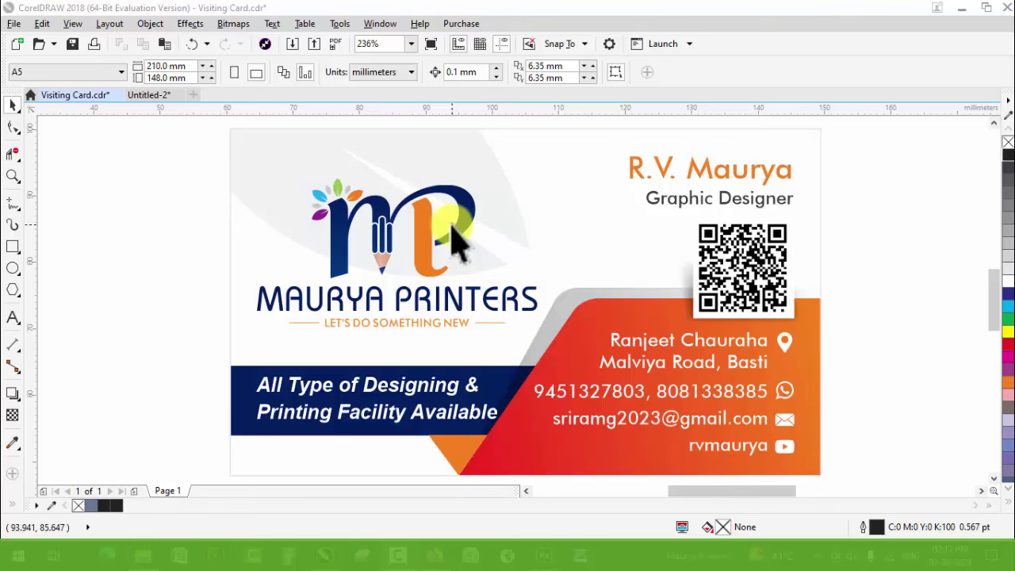
# Step: Move the finished front card off the page to the left
pyautogui.scroll(-5, 416, 262)
pyautogui.moveTo(234, 201); pyautogui.dragTo(713, 388)
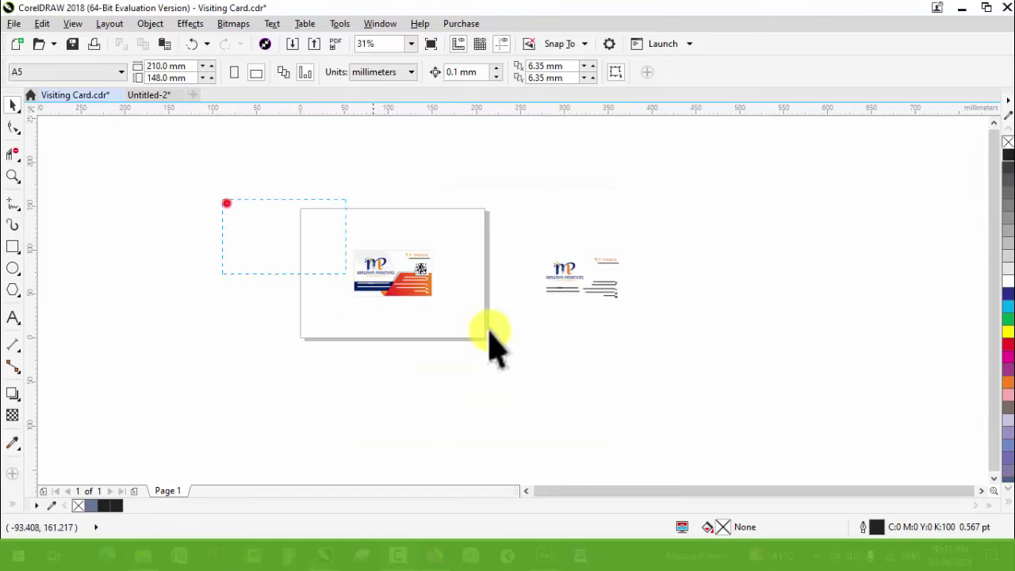
pyautogui.press('z')
pyautogui.click(644, 356)
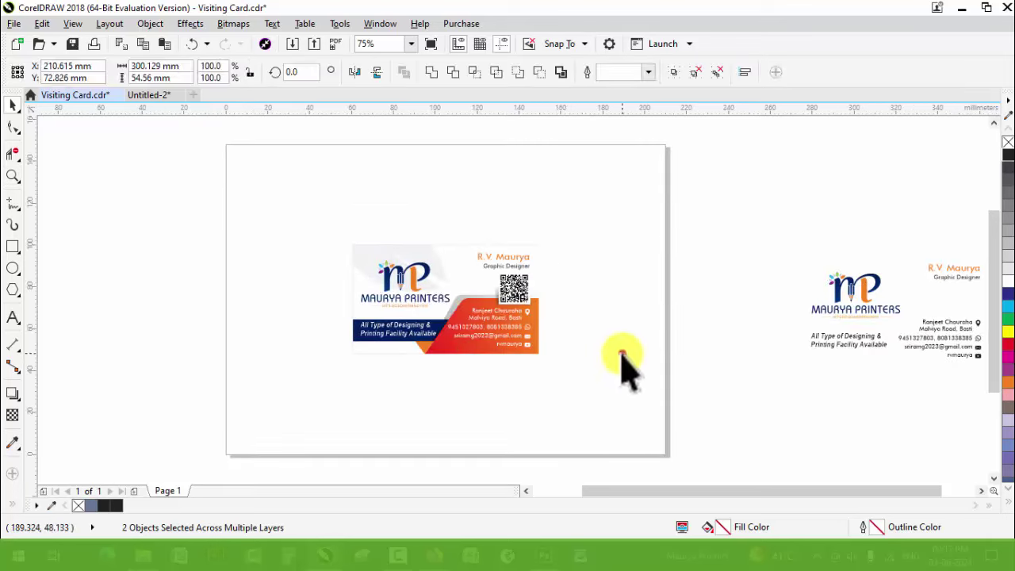
pyautogui.moveTo(475, 317); pyautogui.dragTo(169, 317)
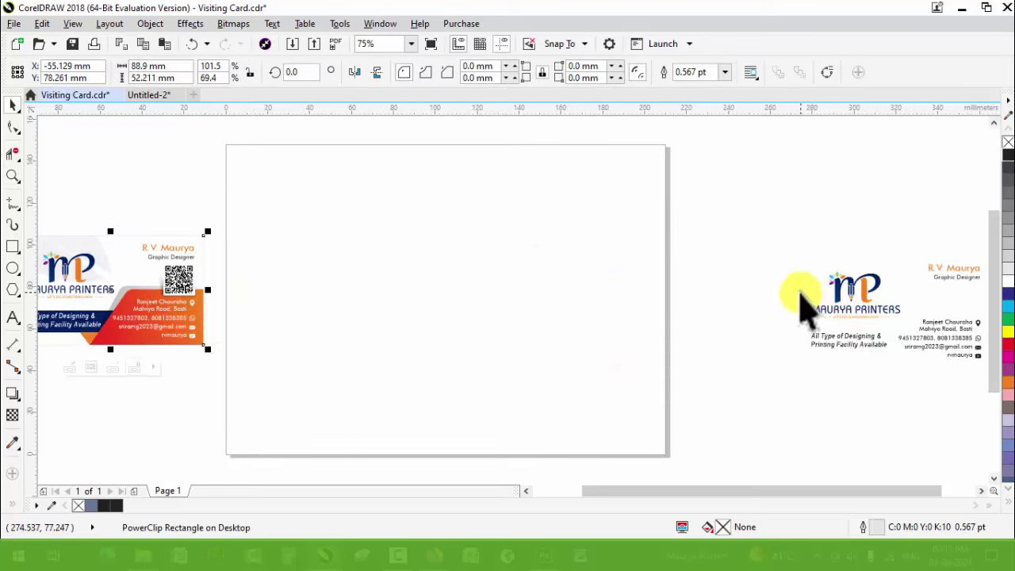
# Step: Drag the logo-and-contact group onto the page and zoom in on it
pyautogui.scroll(-2, 809, 290)
pyautogui.moveTo(879, 317)
pyautogui.mouseDown()
pyautogui.moveTo(733, 349)
pyautogui.moveTo(665, 348)
pyautogui.mouseUp()
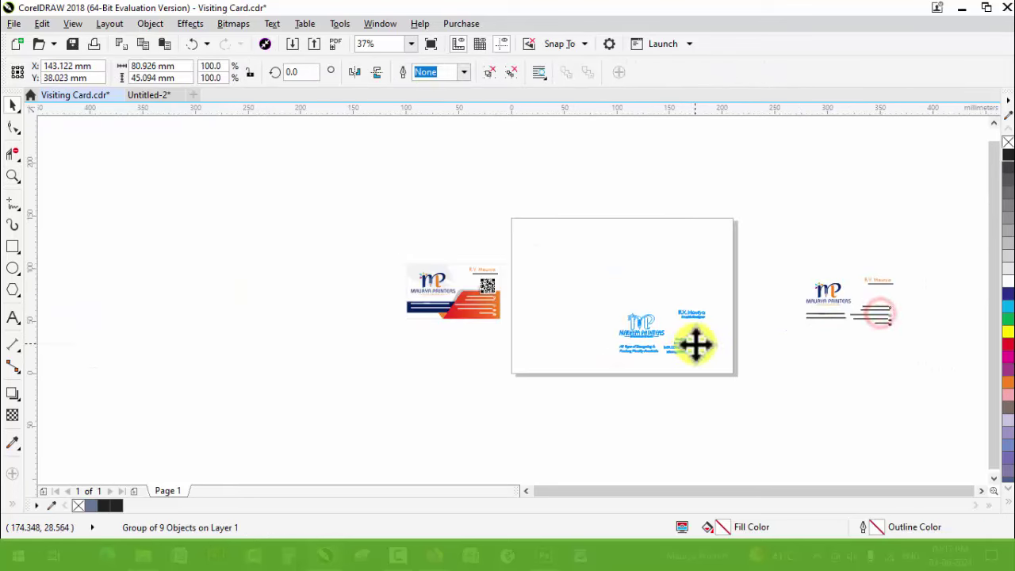
pyautogui.press('z')
pyautogui.moveTo(503, 220); pyautogui.dragTo(665, 322)
pyautogui.press('space')
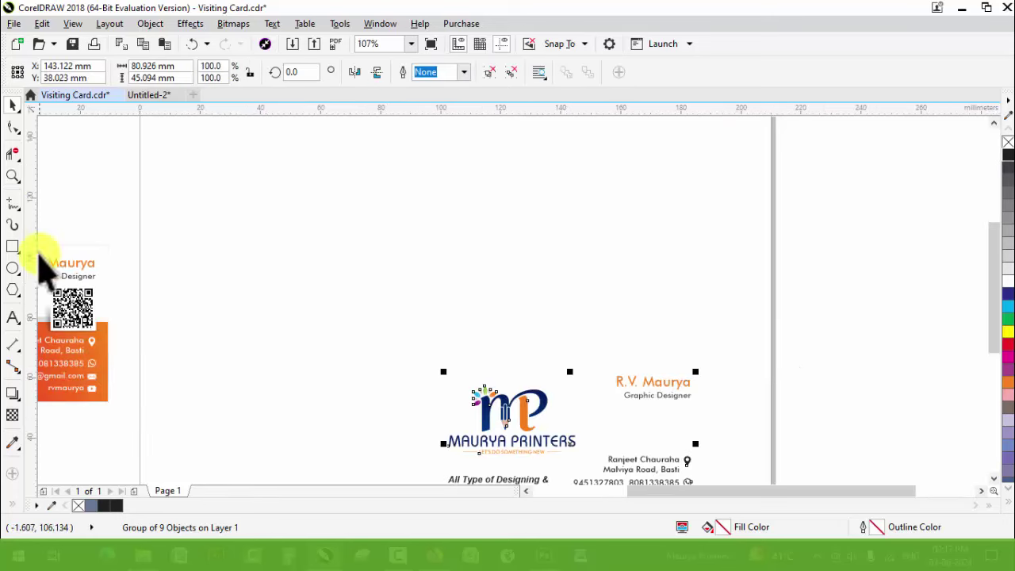
# Step: Draw a rectangle, switch units to inches, and size it 3.5 × 2 inches
pyautogui.click(14, 246)
pyautogui.moveTo(282, 189); pyautogui.dragTo(505, 305)
pyautogui.press('space')
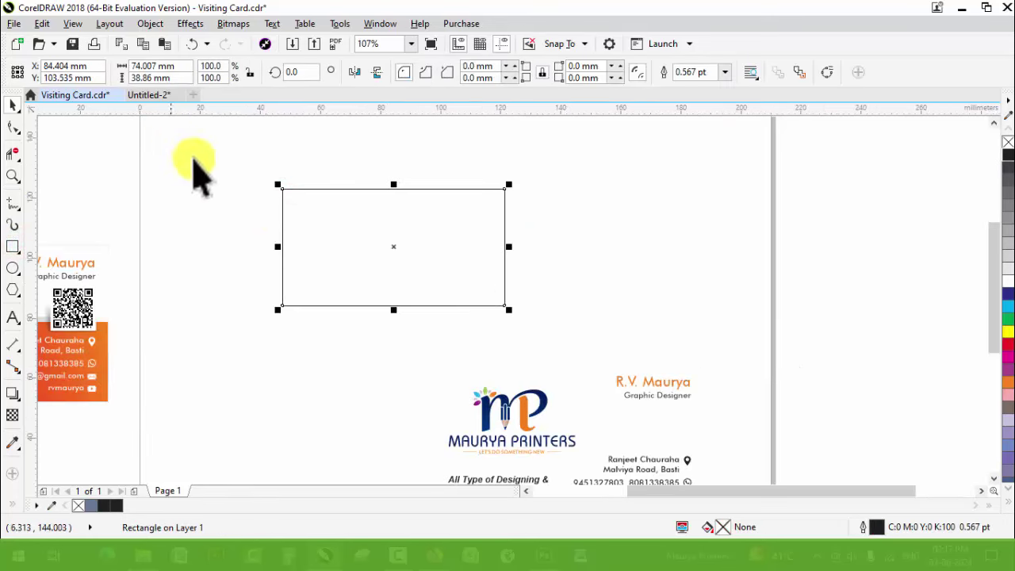
pyautogui.click(194, 158)
pyautogui.click(373, 72)
pyautogui.click(370, 90)
pyautogui.click(409, 238)
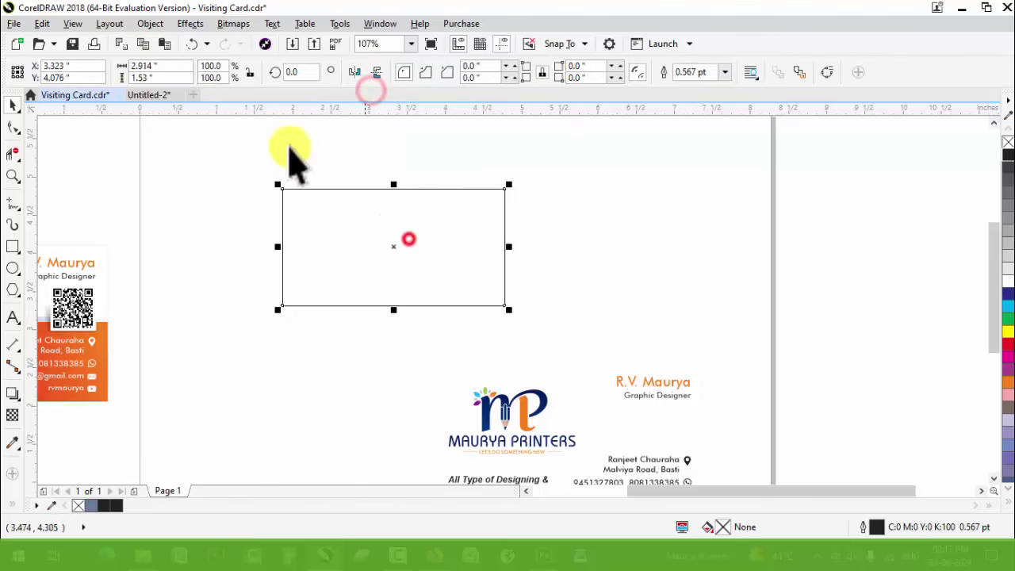
pyautogui.write('3.5')
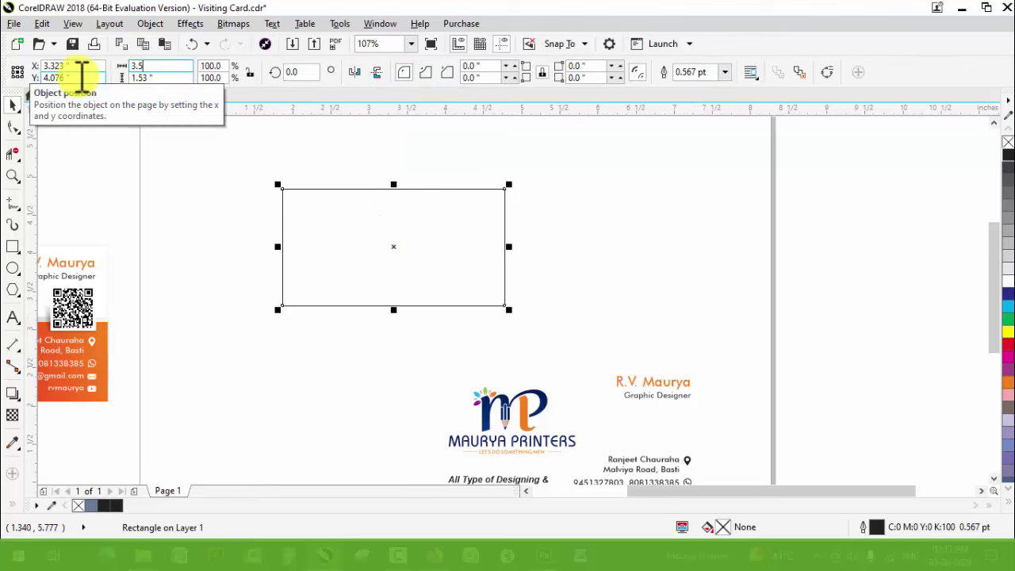
pyautogui.write('2')
pyautogui.press('Return')
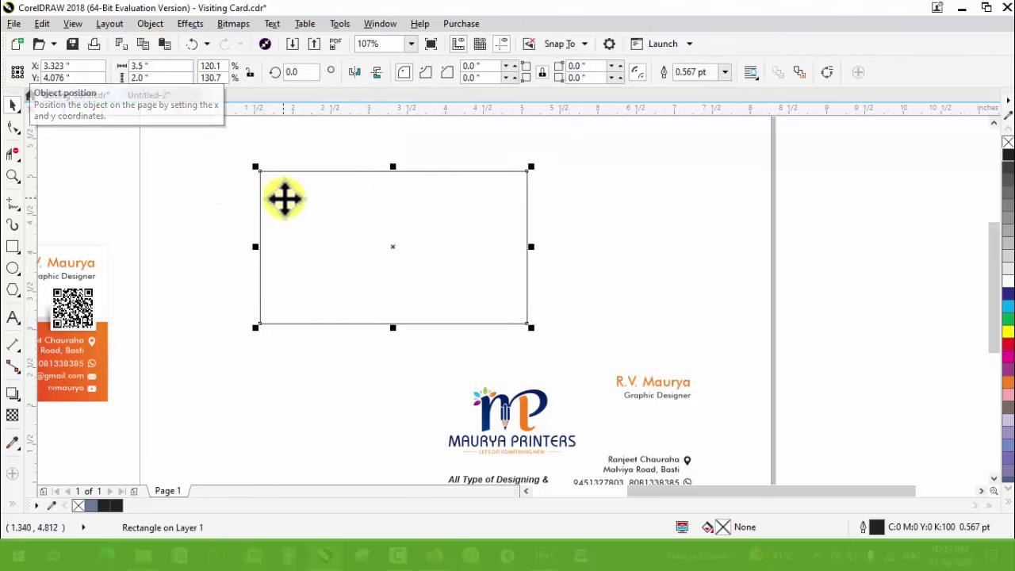
# Step: Zoom in and move the rectangle to the right side of the page
pyautogui.press('F6')
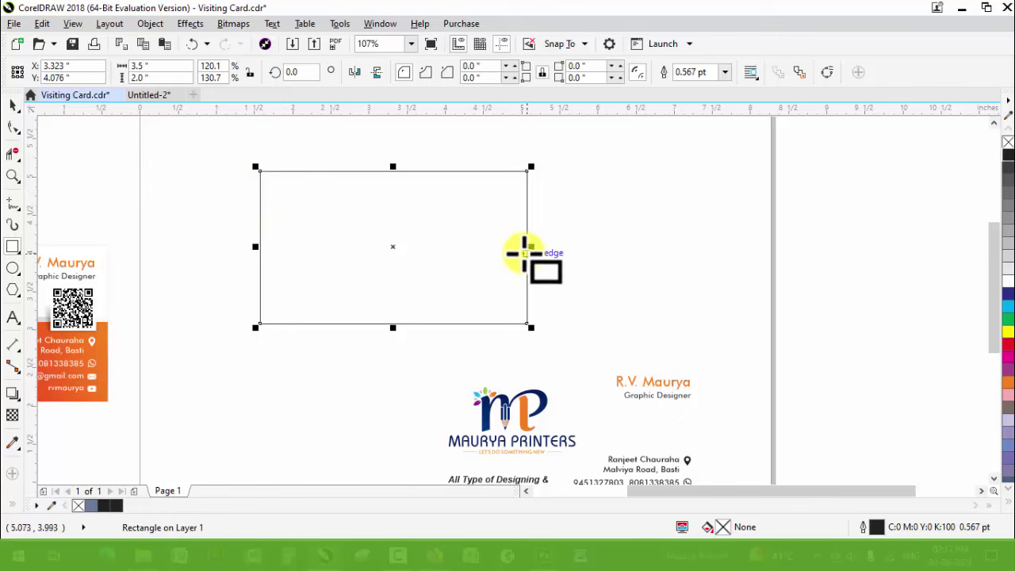
pyautogui.scroll(-2, 525, 330)
pyautogui.press('z')
pyautogui.moveTo(351, 200); pyautogui.dragTo(661, 418)
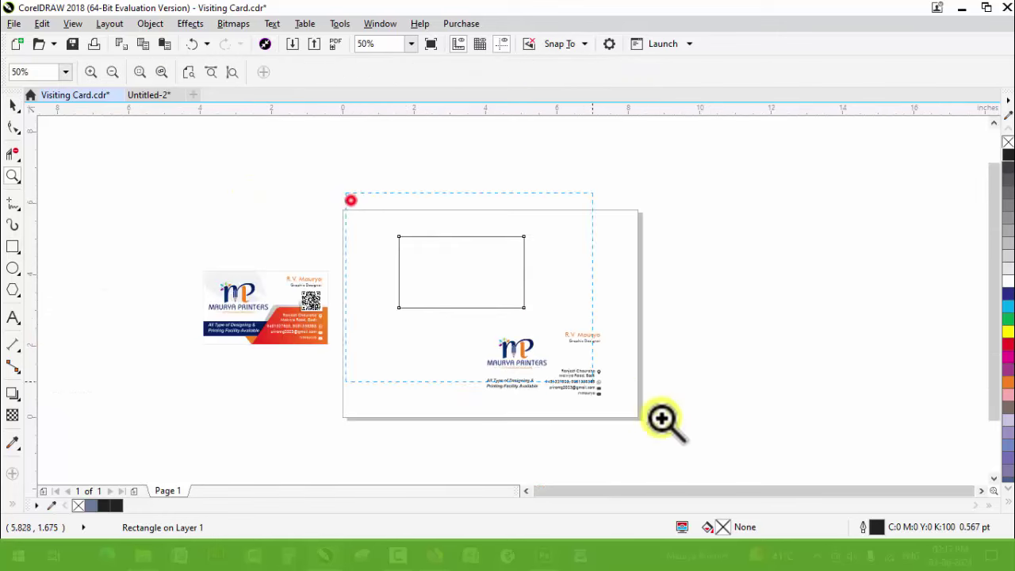
pyautogui.press('space')
pyautogui.moveTo(462, 194); pyautogui.dragTo(492, 206)
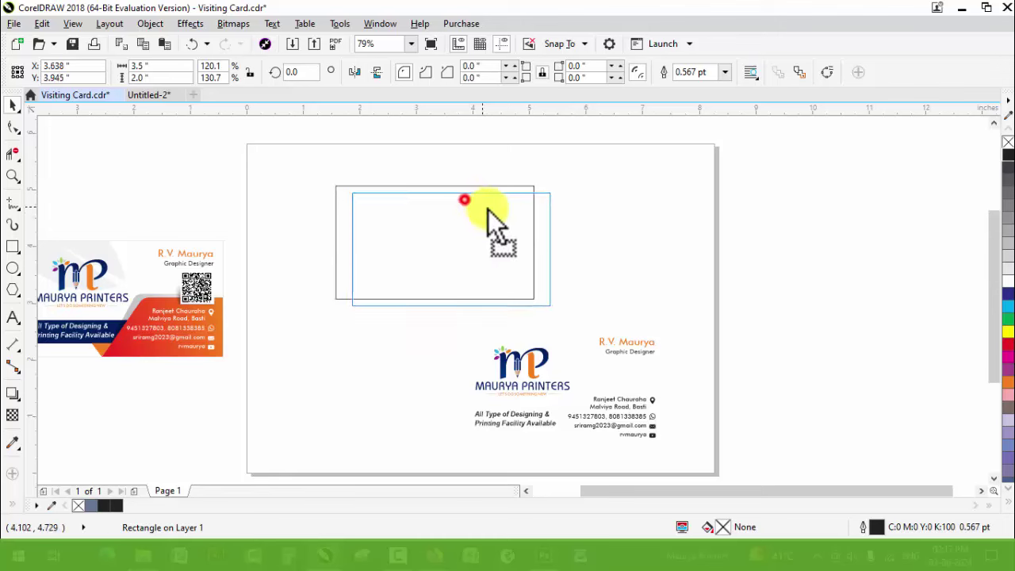
pyautogui.press('space')
pyautogui.moveTo(249, 153); pyautogui.dragTo(791, 426)
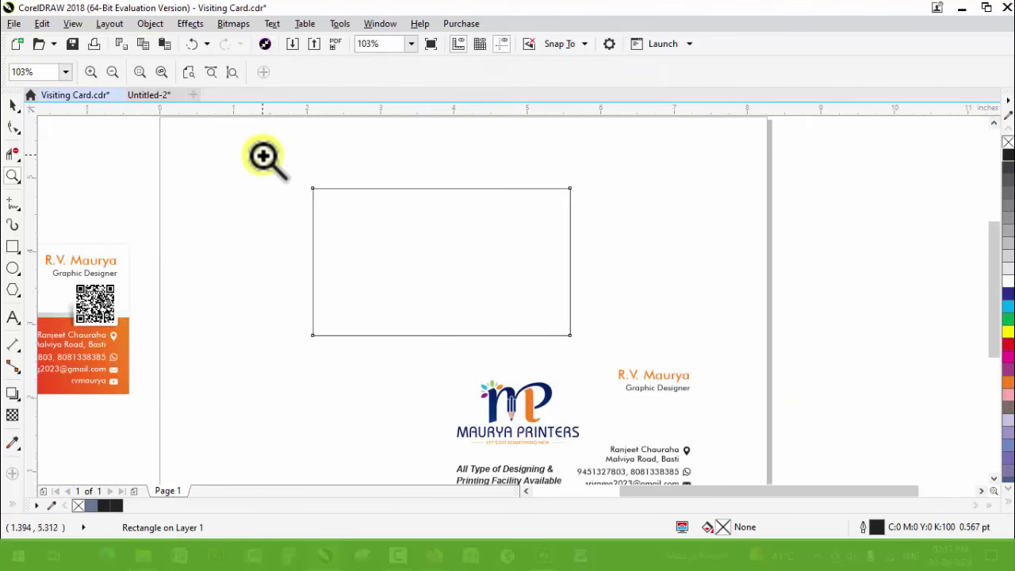
pyautogui.moveTo(261, 155); pyautogui.dragTo(845, 436)
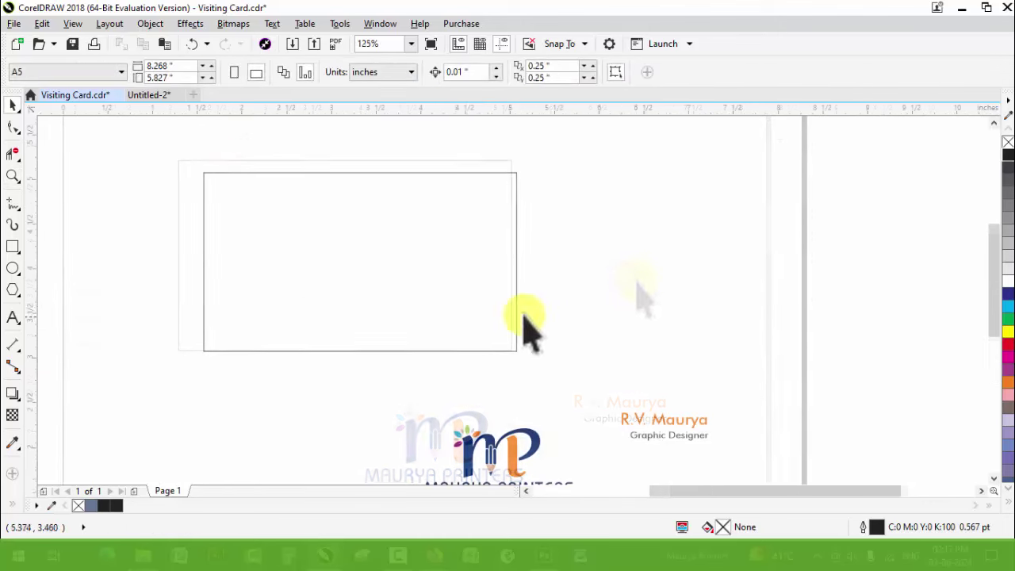
pyautogui.moveTo(334, 273); pyautogui.dragTo(624, 274)
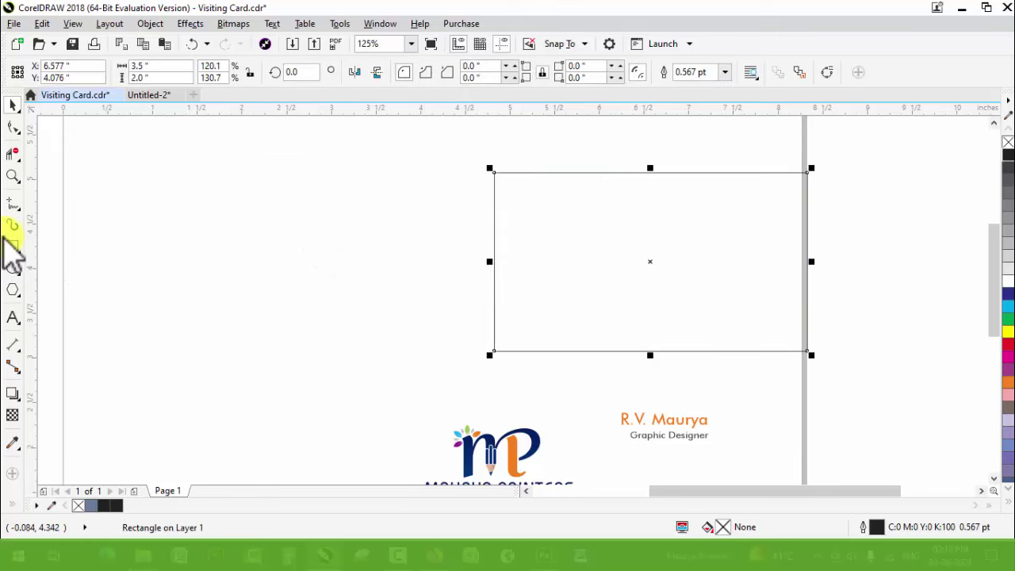
# Step: Draw a square outline left of the rectangle and enlarge it slightly from a corner
pyautogui.moveTo(203, 175); pyautogui.dragTo(369, 356)
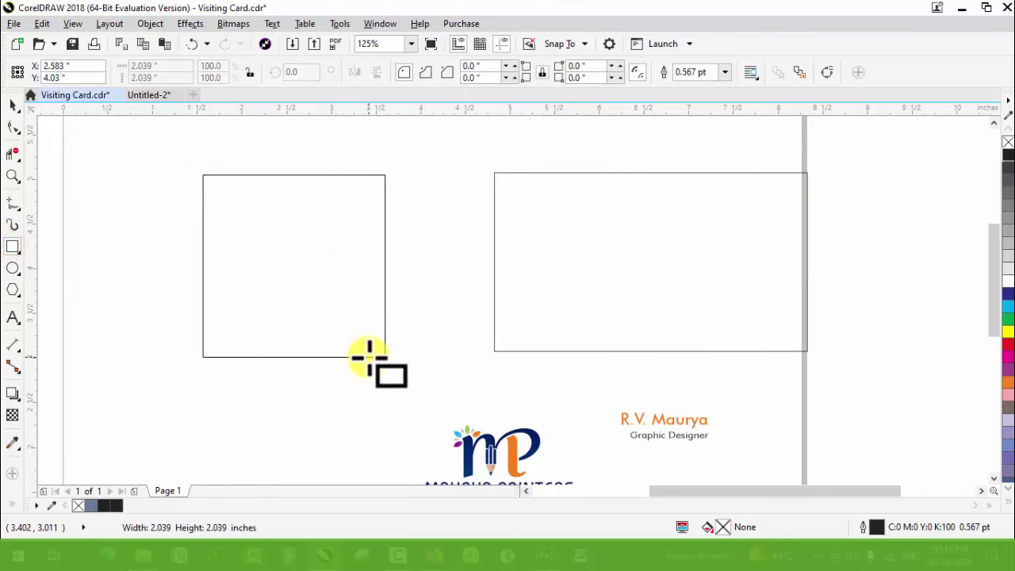
pyautogui.moveTo(388, 170)
pyautogui.mouseDown()
pyautogui.moveTo(418, 142)
pyautogui.moveTo(408, 160)
pyautogui.mouseUp()
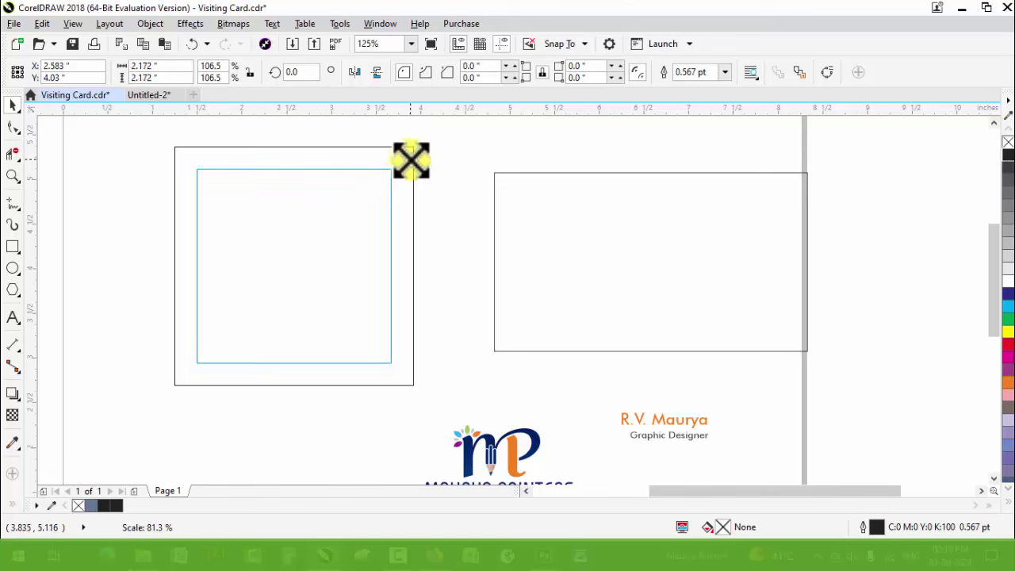
pyautogui.moveTo(409, 161); pyautogui.dragTo(410, 161)
pyautogui.click(451, 351)
pyautogui.click(375, 279)
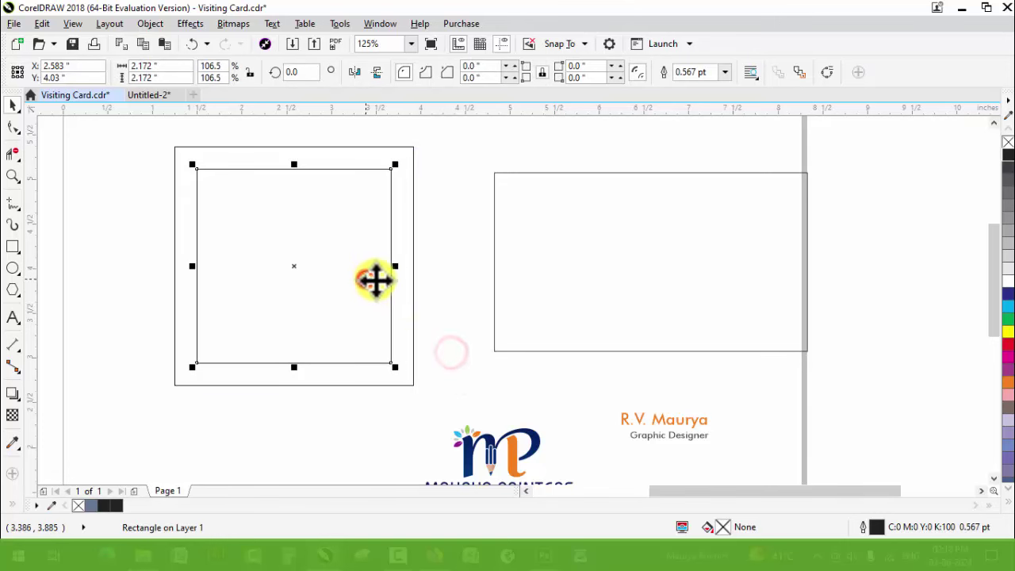
# Step: Leave stretched copies of the square extending rightward and downward
pyautogui.moveTo(394, 267); pyautogui.dragTo(479, 279)
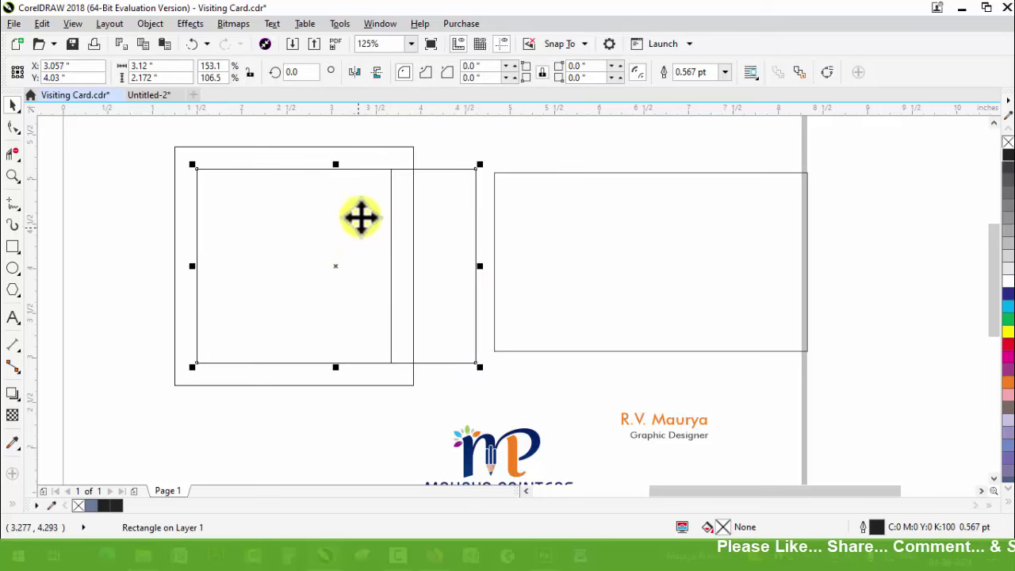
pyautogui.click(391, 175)
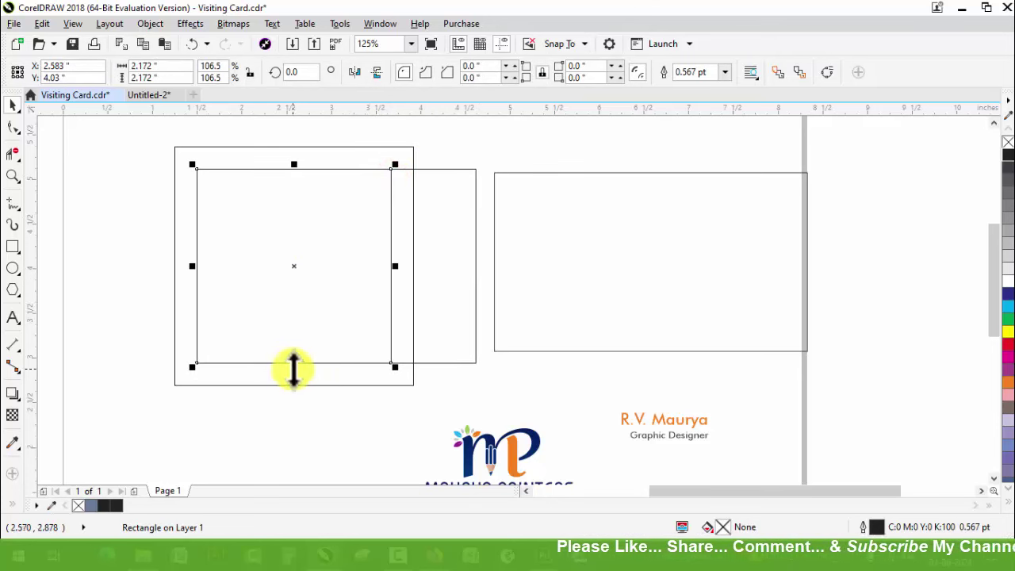
pyautogui.moveTo(293, 367); pyautogui.dragTo(293, 461)
pyautogui.click(439, 388)
pyautogui.press('z')
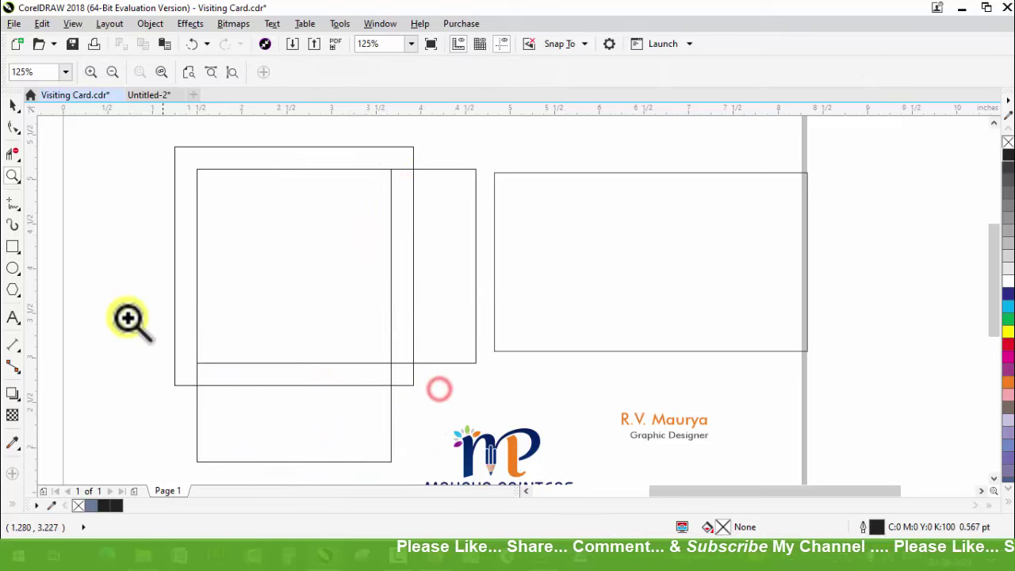
pyautogui.moveTo(128, 317); pyautogui.dragTo(579, 407)
pyautogui.press('space')
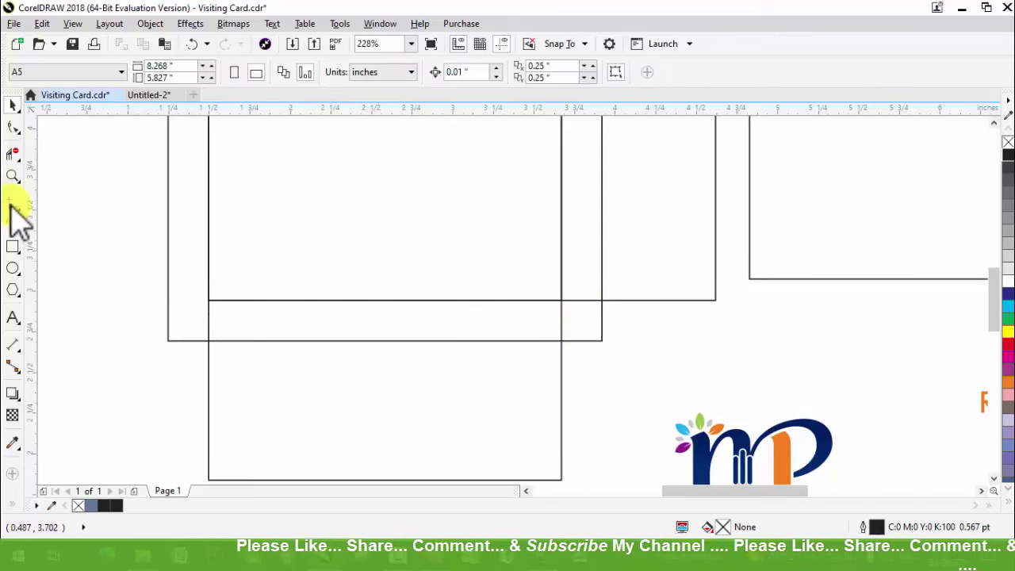
# Step: Draw a diagonal helper line across the rectangles' corner
pyautogui.click(12, 205)
pyautogui.click(602, 300)
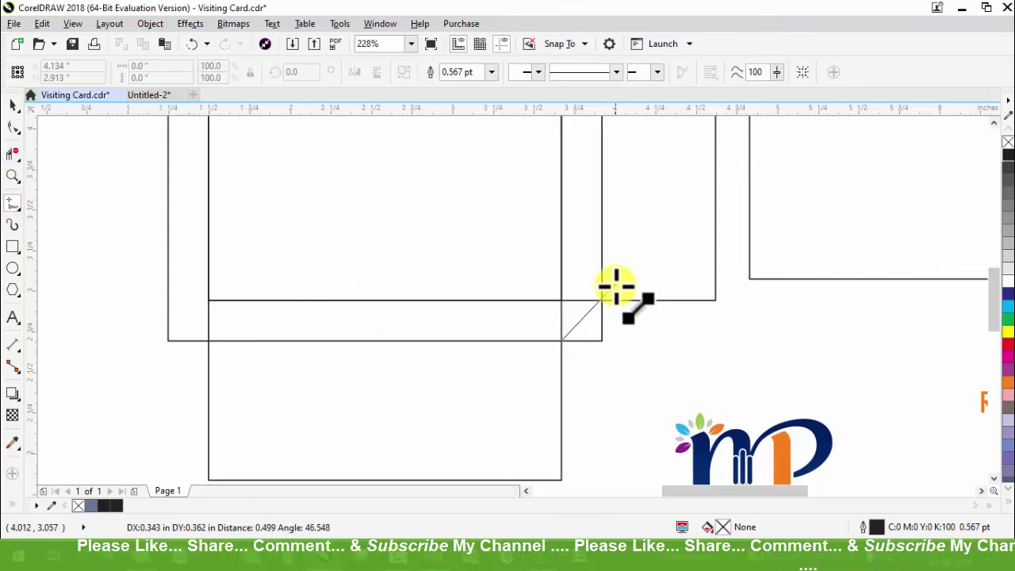
pyautogui.click(603, 299)
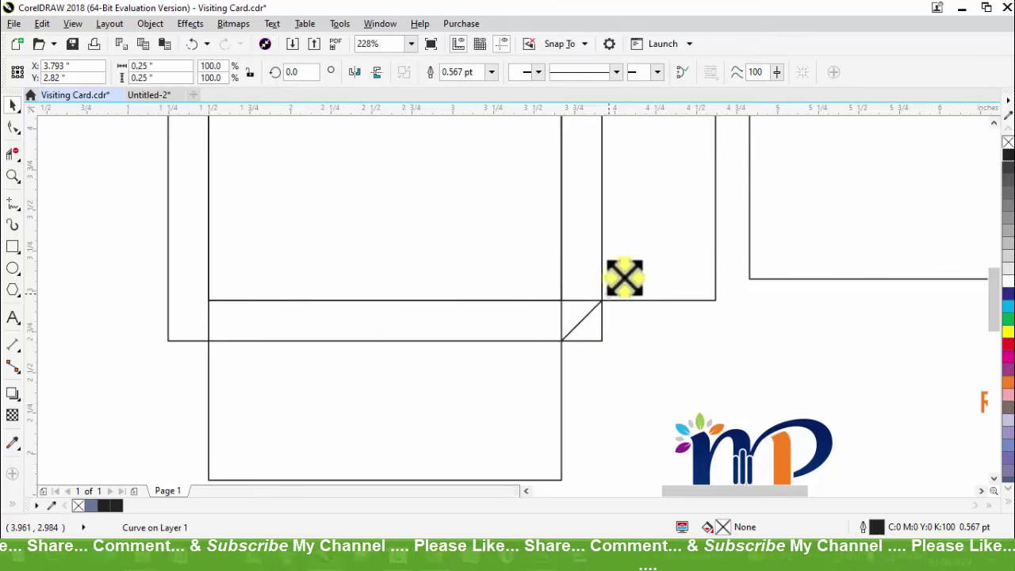
pyautogui.moveTo(624, 276); pyautogui.dragTo(628, 325)
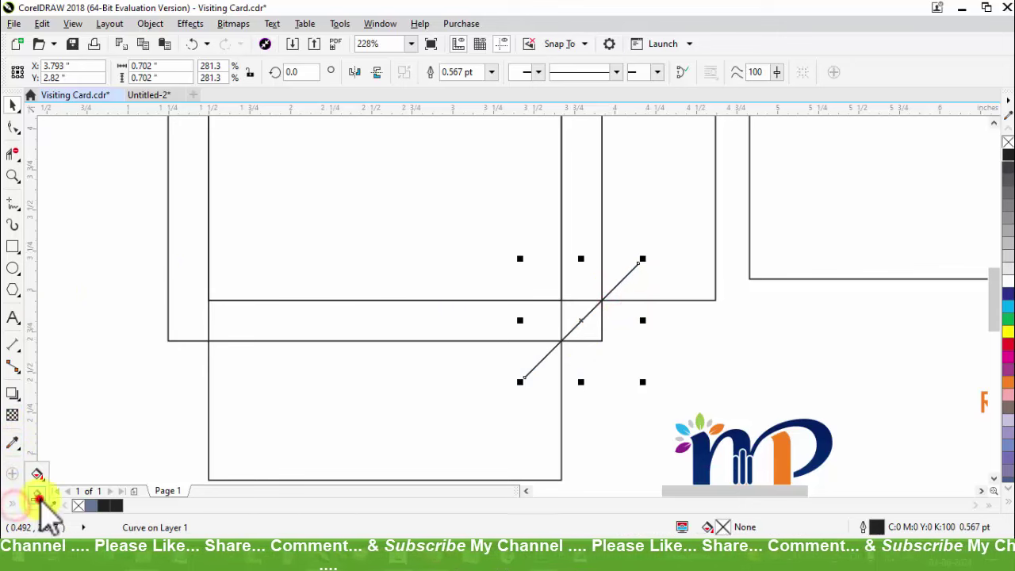
# Step: Smart Fill the horizontal strip, corner triangle and vertical strip blue-grey
pyautogui.click(37, 498)
pyautogui.click(448, 325)
pyautogui.click(575, 309)
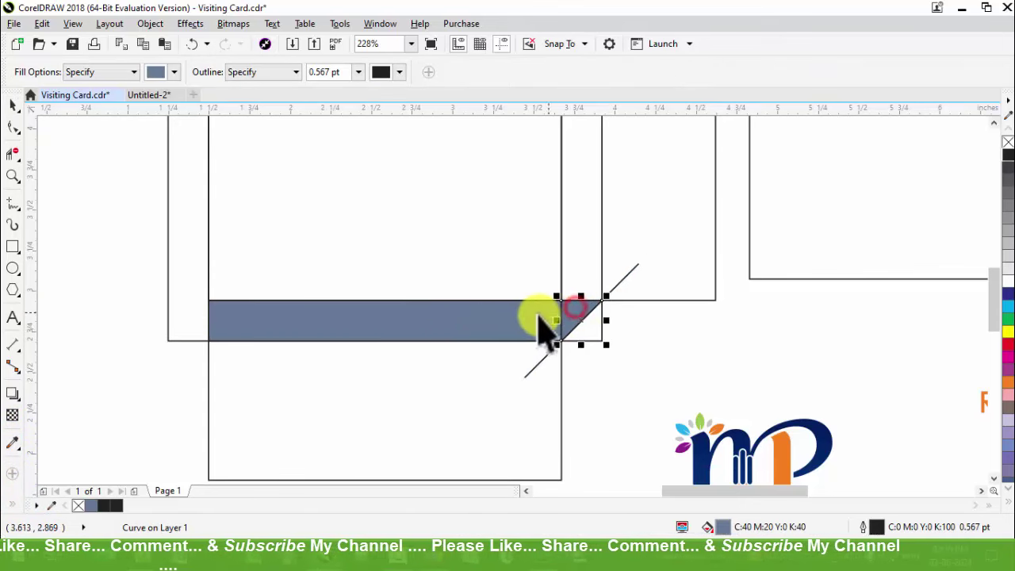
pyautogui.press('space')
pyautogui.keyDown('shift'); pyautogui.click(526, 328); pyautogui.keyUp('shift')
pyautogui.click(437, 71)
pyautogui.press('space')
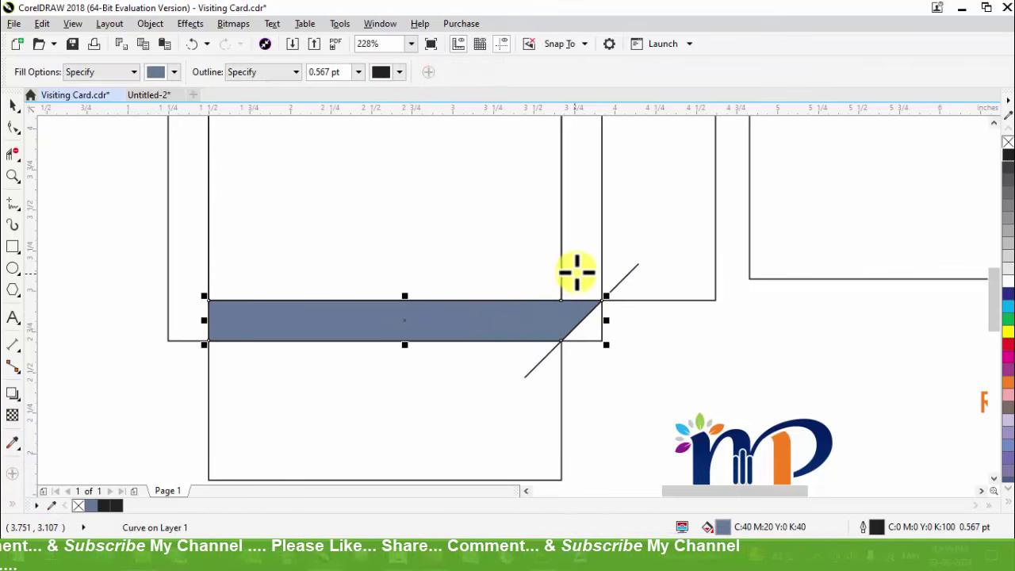
pyautogui.click(576, 272)
pyautogui.press('space')
# Step: Weld the horizontal and vertical strips and colour the vertical part red
pyautogui.click(527, 325)
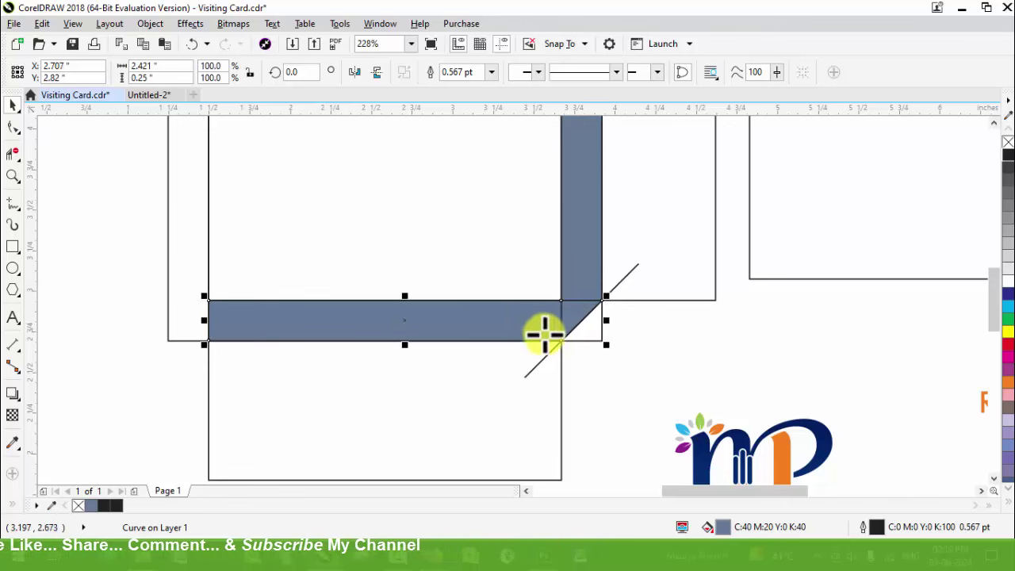
pyautogui.press('space')
pyautogui.press('space')
pyautogui.keyDown('shift'); pyautogui.click(583, 266); pyautogui.keyUp('shift')
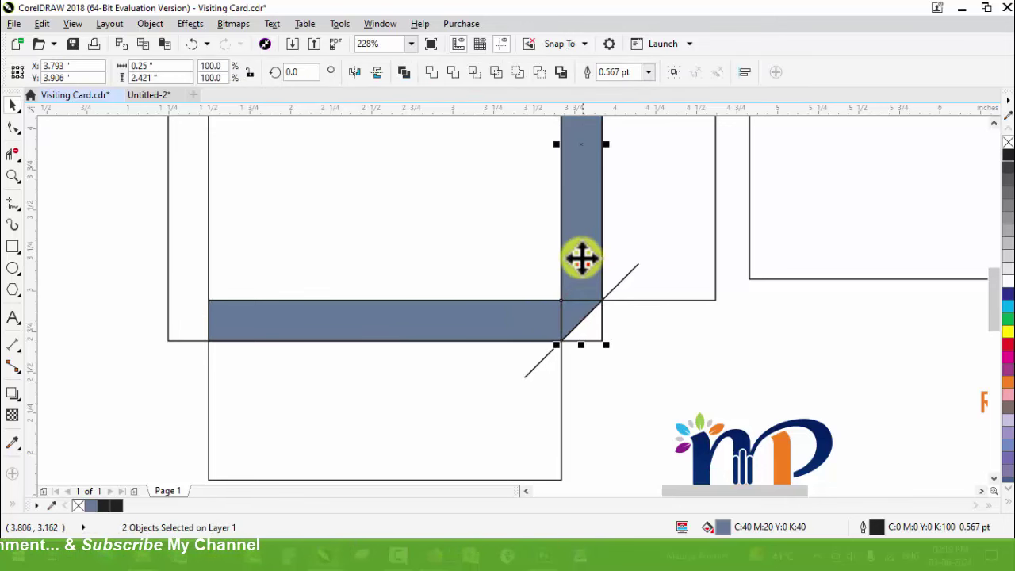
pyautogui.click(427, 72)
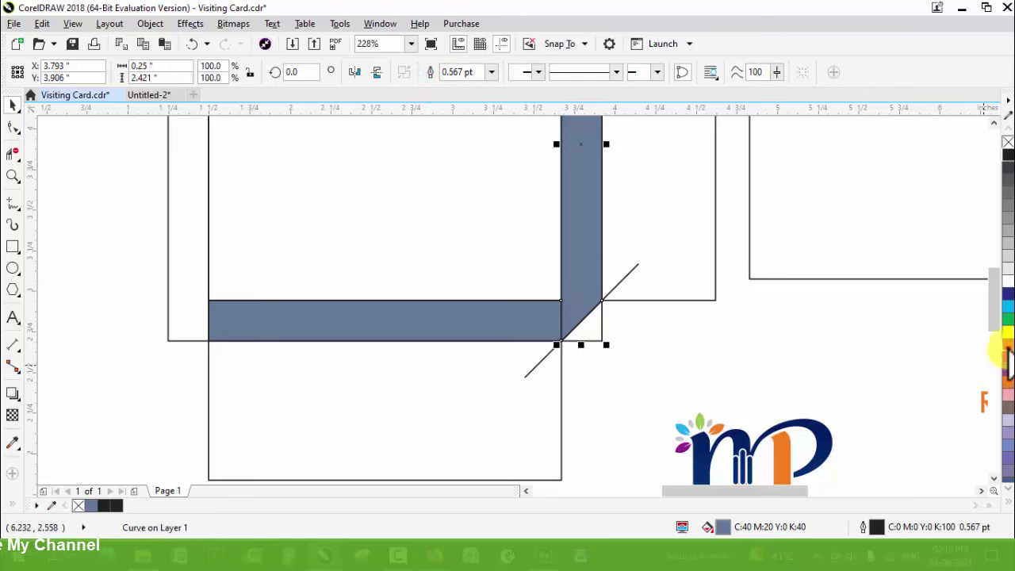
pyautogui.click(1007, 344)
# Step: Delete the diagonal helper line and the leftover helper rectangle outlines
pyautogui.click(650, 282)
pyautogui.click(623, 277)
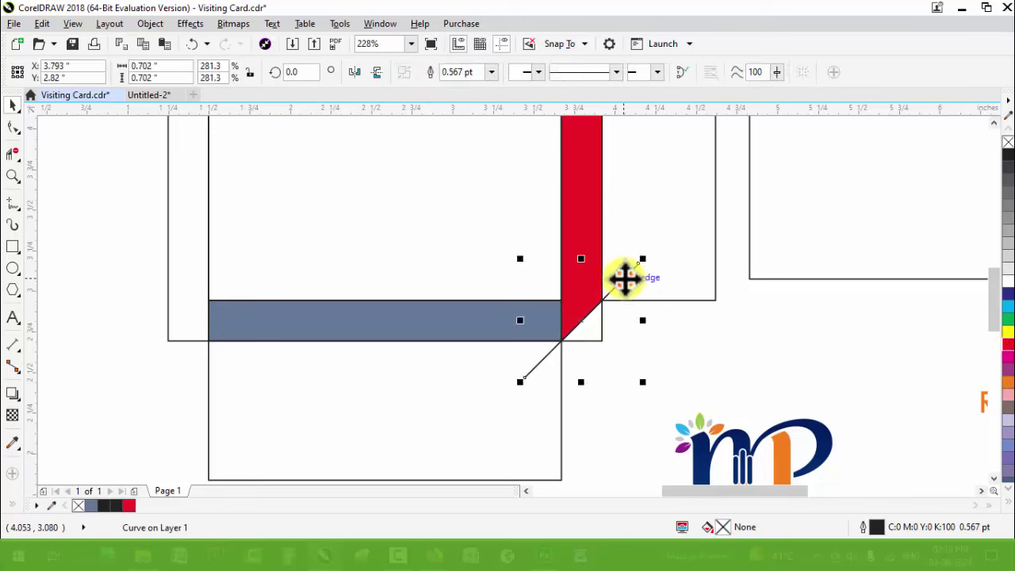
pyautogui.press('Delete')
pyautogui.click(607, 335)
pyautogui.press('Delete')
pyautogui.click(559, 371)
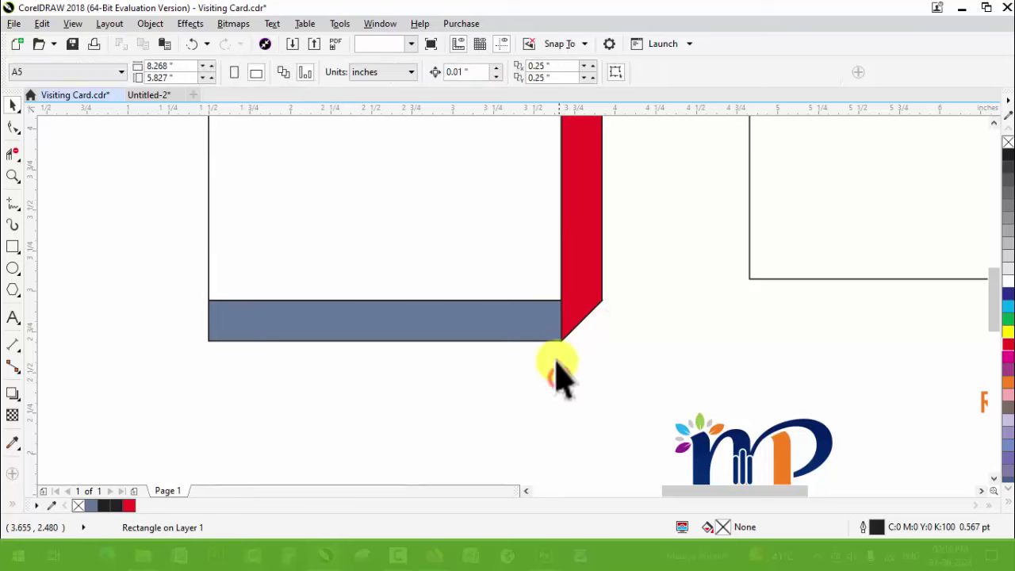
pyautogui.scroll(-2, 448, 340)
pyautogui.scroll(-2, 426, 256)
# Step: Delete the last helper rectangle, rotate the strips about 45°, and slide the card rectangle under them
pyautogui.press('Delete')
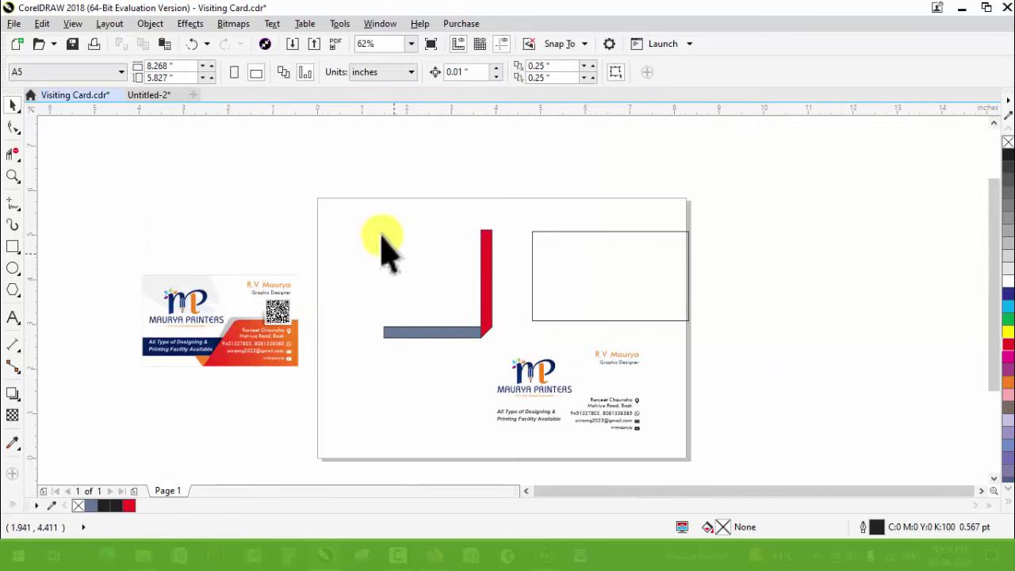
pyautogui.moveTo(342, 190); pyautogui.dragTo(498, 362)
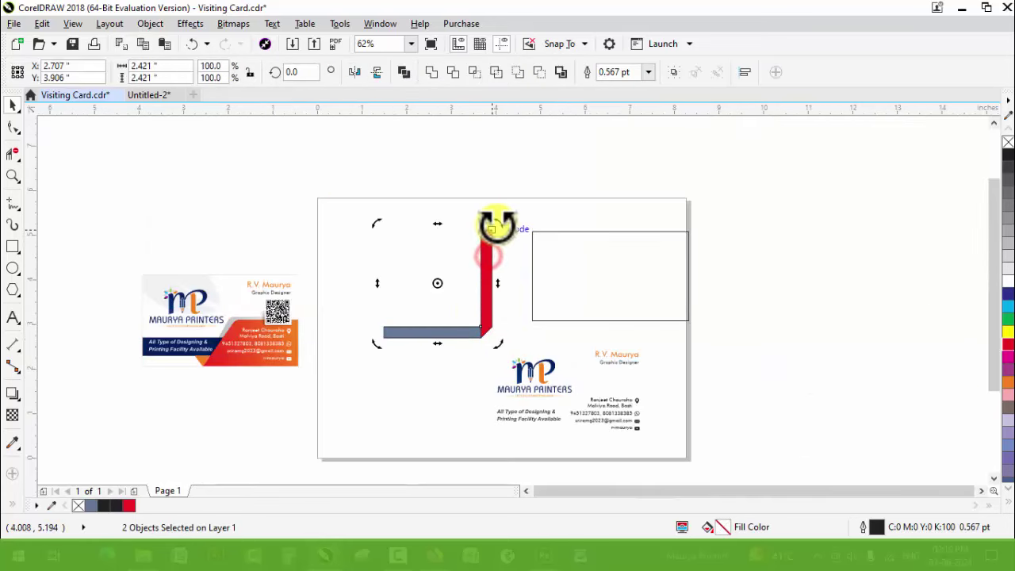
pyautogui.moveTo(497, 224); pyautogui.dragTo(439, 237)
pyautogui.moveTo(567, 270); pyautogui.dragTo(476, 277)
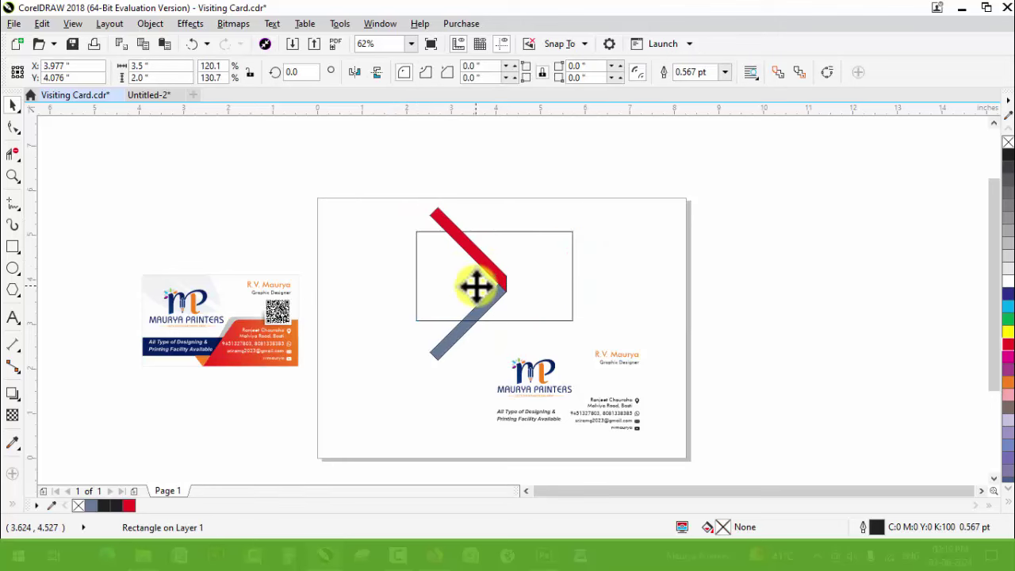
# Step: Fine-tune the strips' position and angle to about 44° against the card outline
pyautogui.scroll(2, 518, 319)
pyautogui.moveTo(380, 169)
pyautogui.mouseDown()
pyautogui.moveTo(566, 470)
pyautogui.moveTo(539, 432)
pyautogui.mouseUp()
pyautogui.click(541, 320)
pyautogui.click(535, 275)
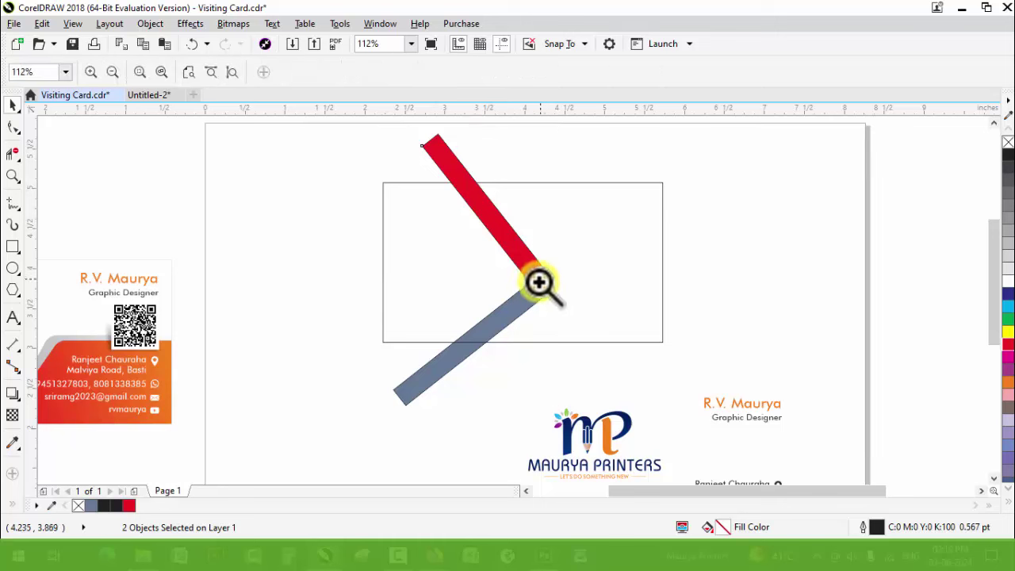
pyautogui.moveTo(530, 241); pyautogui.dragTo(530, 244)
pyautogui.click(531, 244)
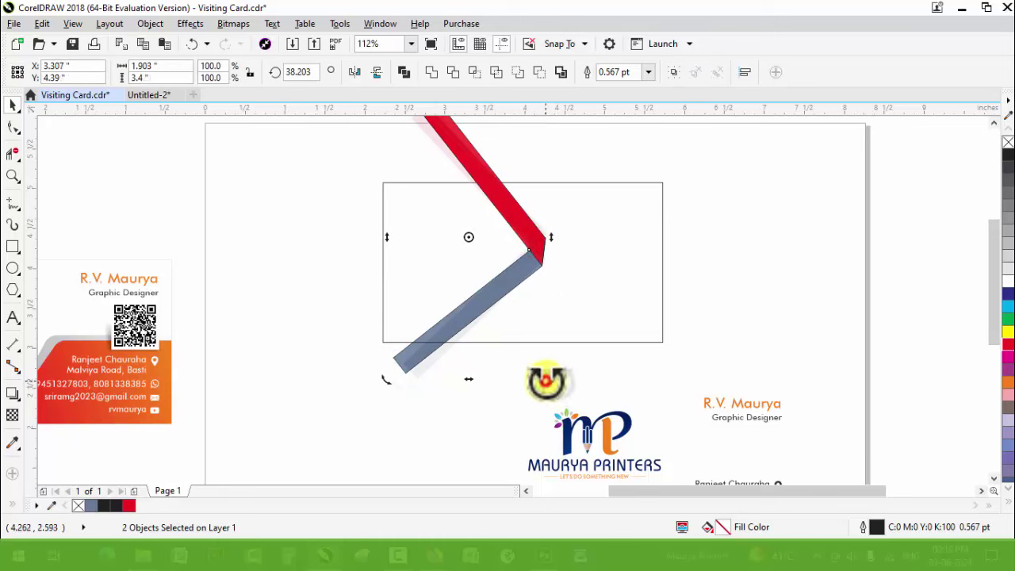
pyautogui.moveTo(547, 381); pyautogui.dragTo(561, 374)
pyautogui.click(539, 267)
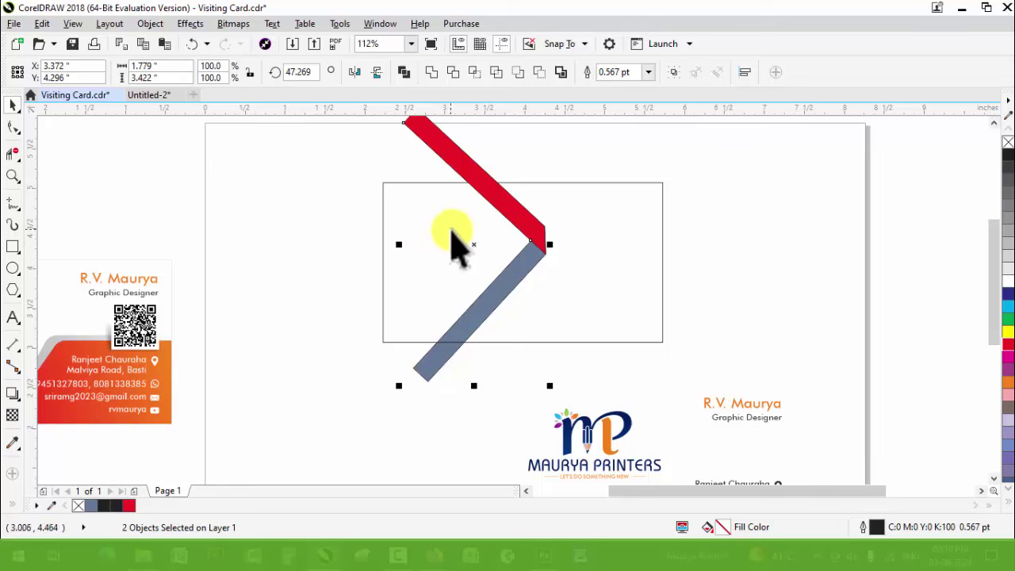
pyautogui.moveTo(531, 230); pyautogui.dragTo(534, 252)
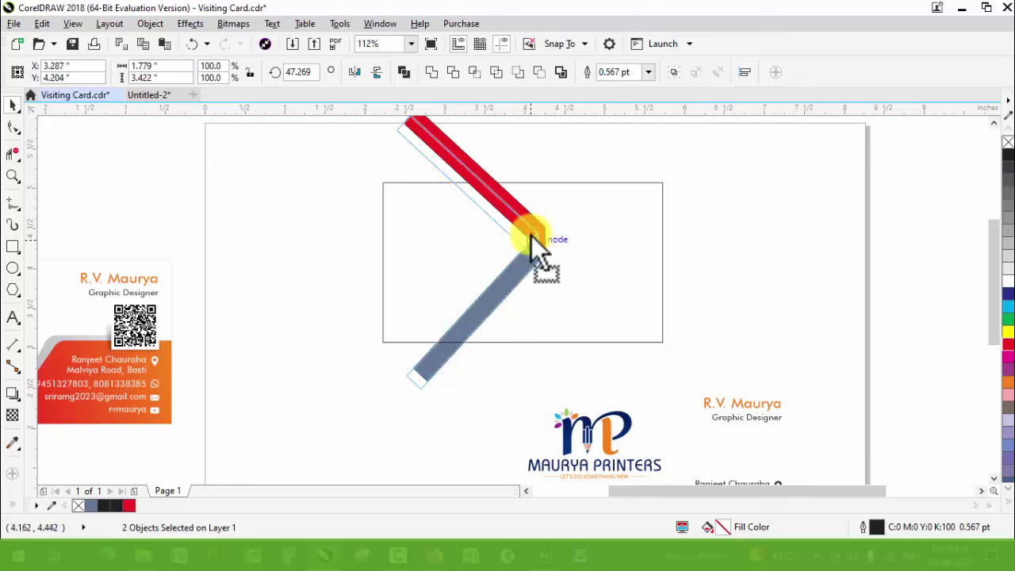
pyautogui.click(520, 274)
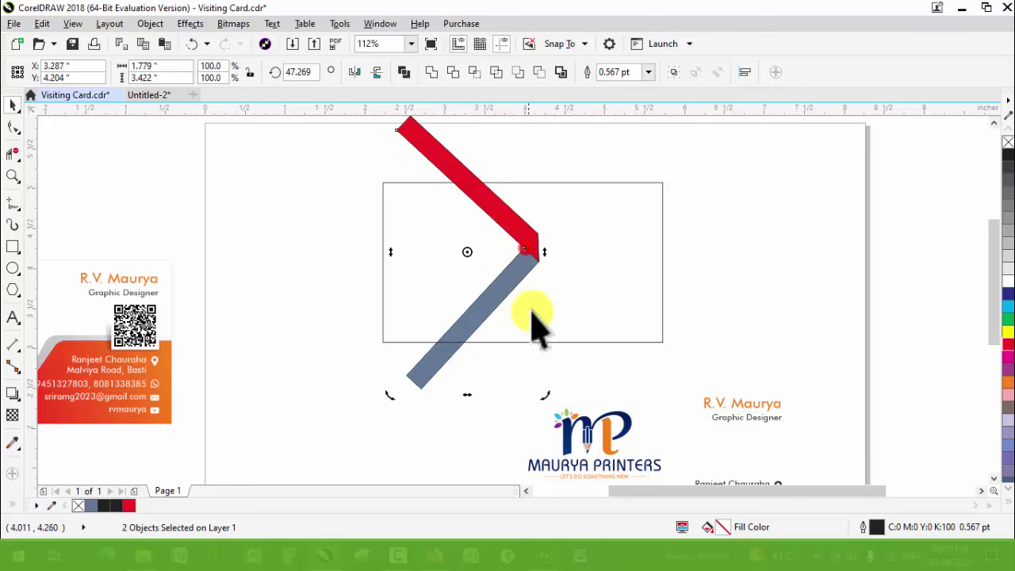
pyautogui.moveTo(543, 392); pyautogui.dragTo(539, 399)
# Step: Smart Fill the area left of the chevron blue-grey
pyautogui.click(743, 321)
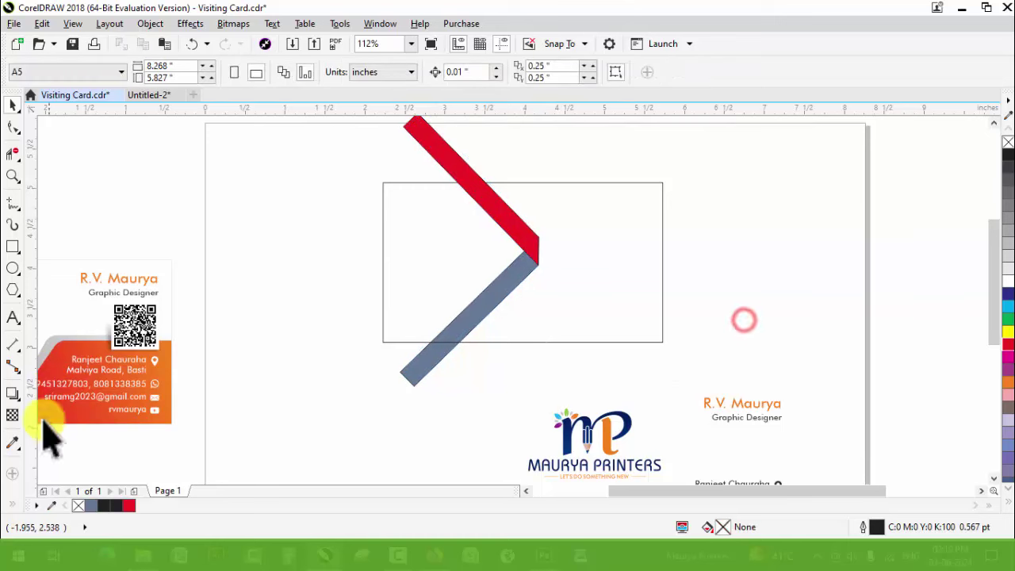
pyautogui.click(37, 475)
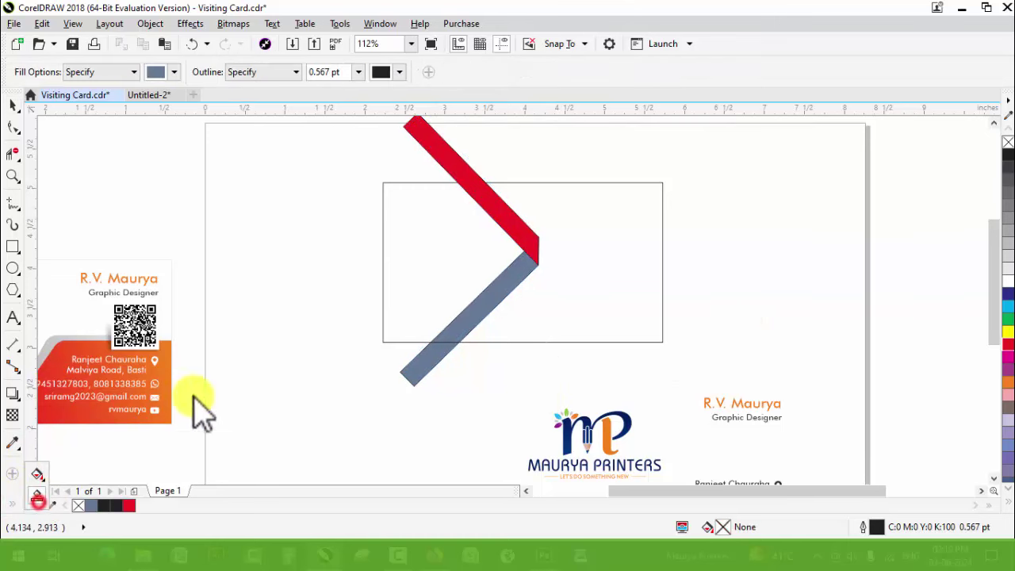
pyautogui.click(477, 264)
pyautogui.press('space')
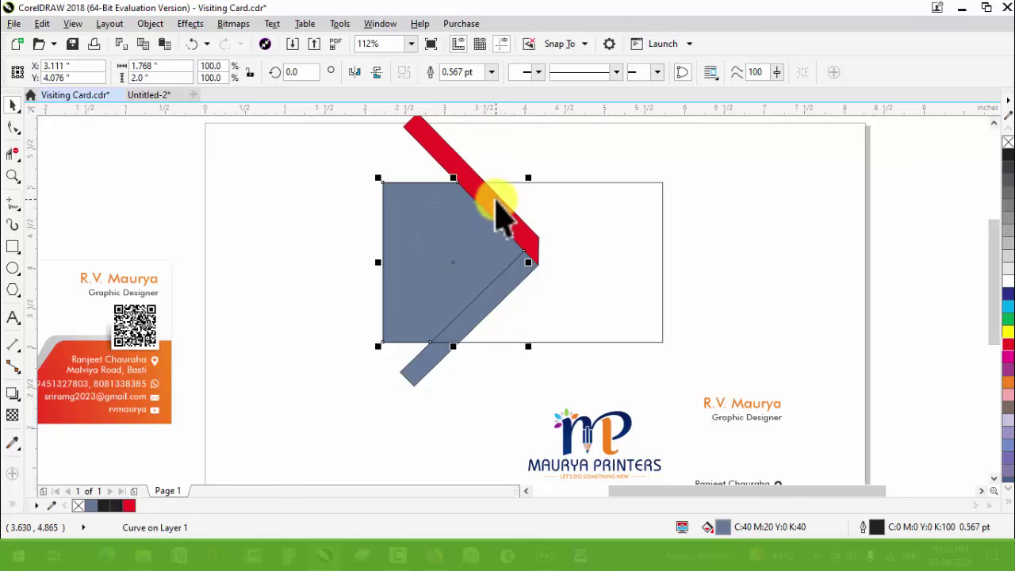
# Step: Fill the shape left of the chevron black and remove its outline
pyautogui.click(510, 162)
pyautogui.click(465, 181)
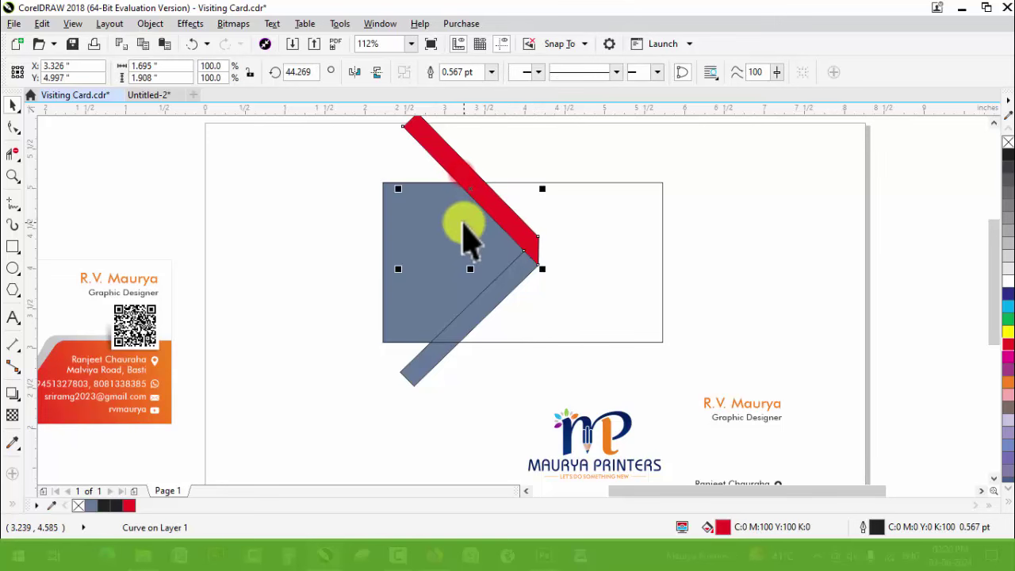
pyautogui.click(703, 229)
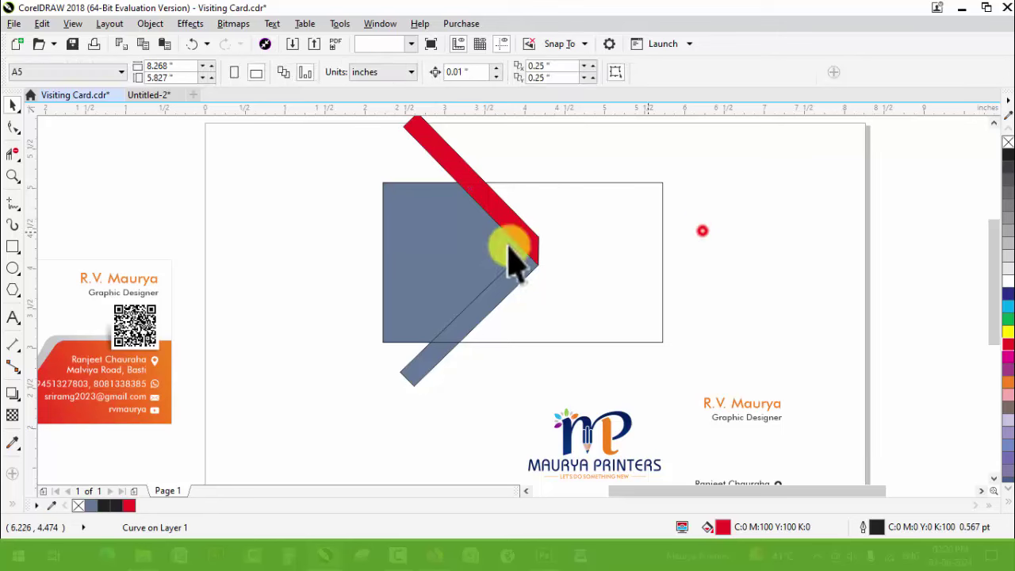
pyautogui.click(465, 238)
pyautogui.click(1007, 155)
pyautogui.rightClick(1007, 142)
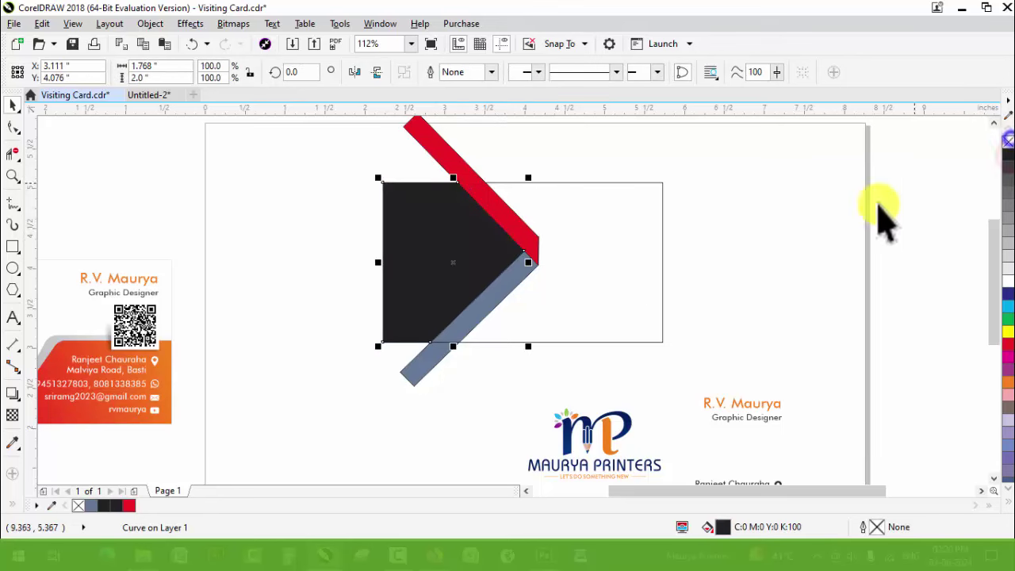
# Step: Give that shape a vertical fountain fill from black to dark grey
pyautogui.press('z')
pyautogui.moveTo(327, 143); pyautogui.dragTo(754, 396)
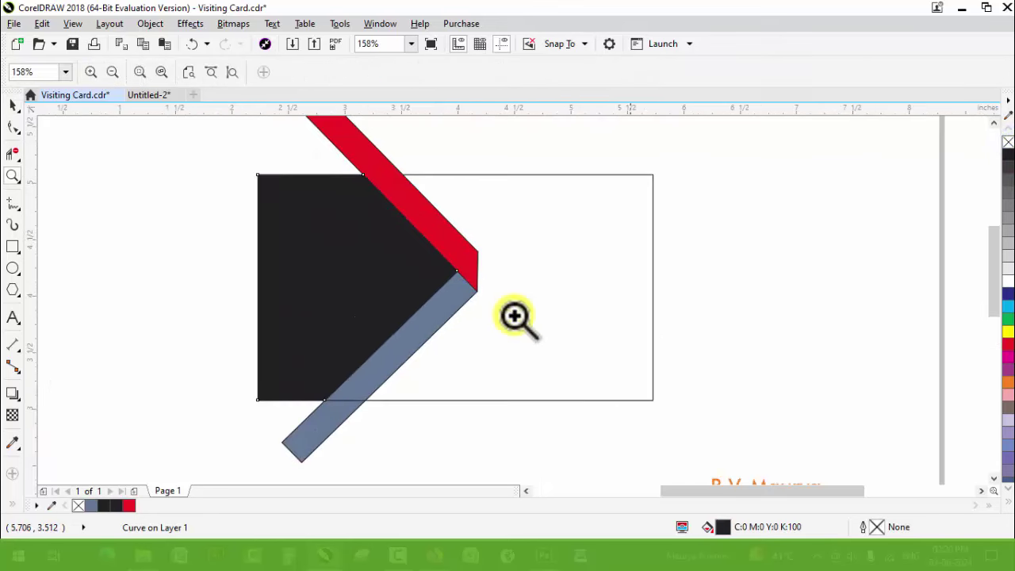
pyautogui.moveTo(185, 144); pyautogui.dragTo(723, 450)
pyautogui.press('space')
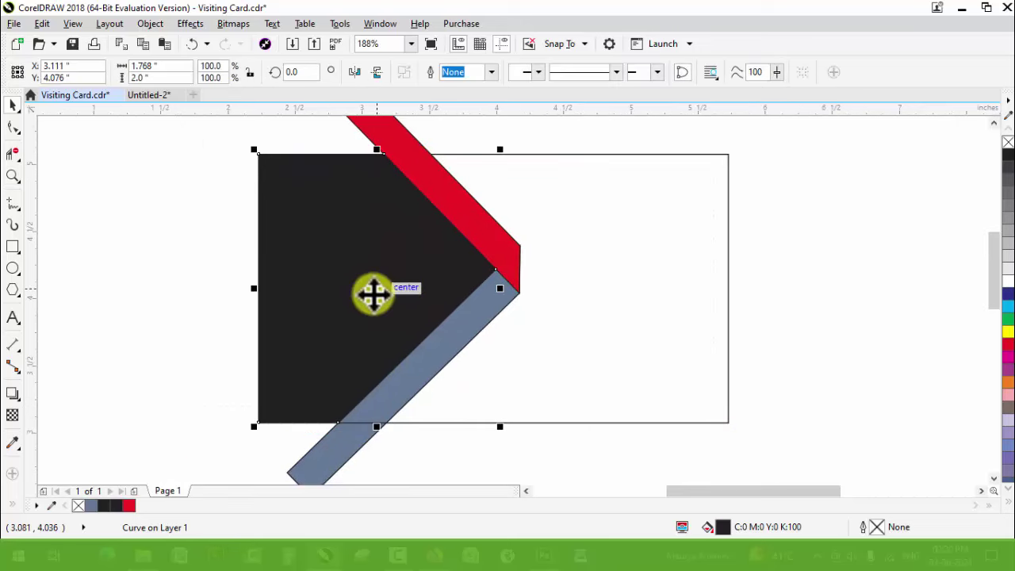
pyautogui.press('g')
pyautogui.moveTo(365, 169); pyautogui.dragTo(364, 410)
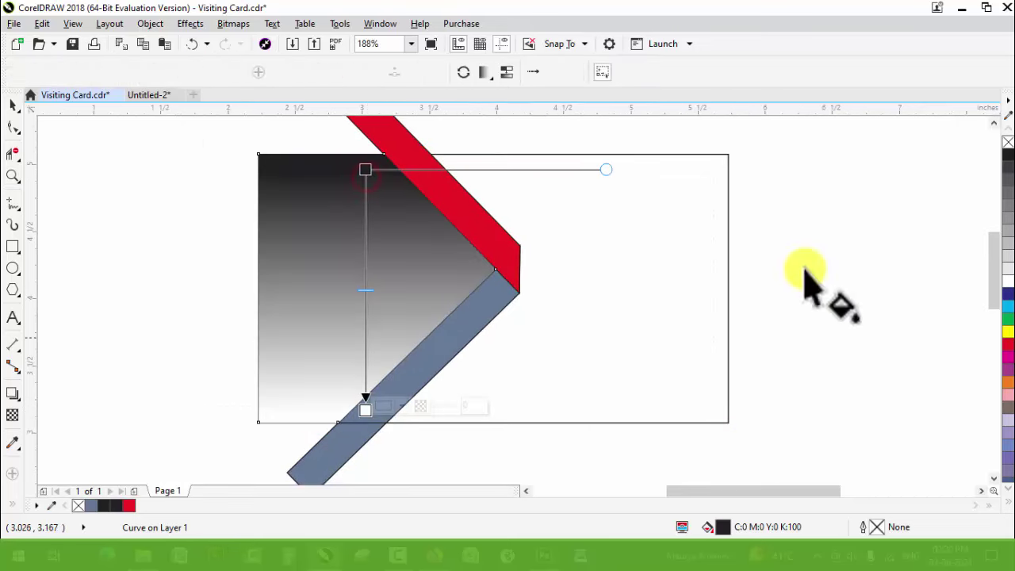
pyautogui.click(1008, 188)
pyautogui.click(1008, 168)
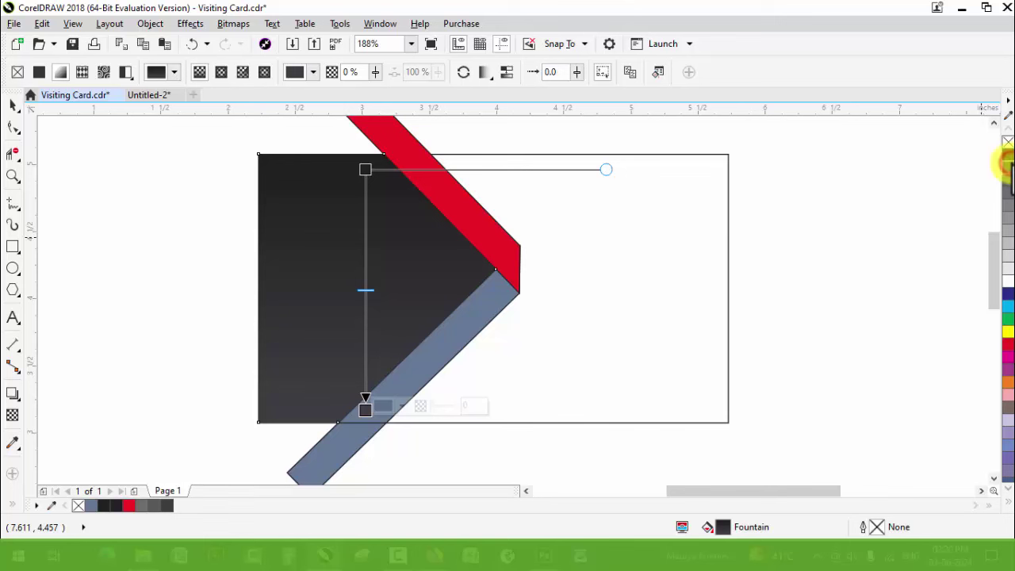
pyautogui.click(11, 102)
# Step: Select the red and blue-grey chevron strips in turn
pyautogui.click(512, 268)
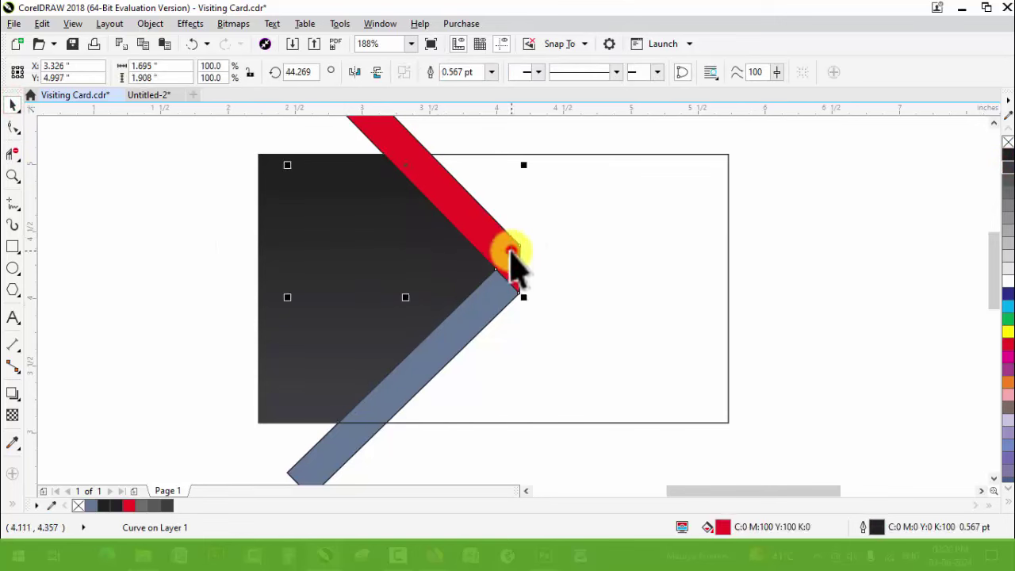
pyautogui.keyDown('shift'); pyautogui.click(477, 319); pyautogui.keyUp('shift')
pyautogui.click(491, 143)
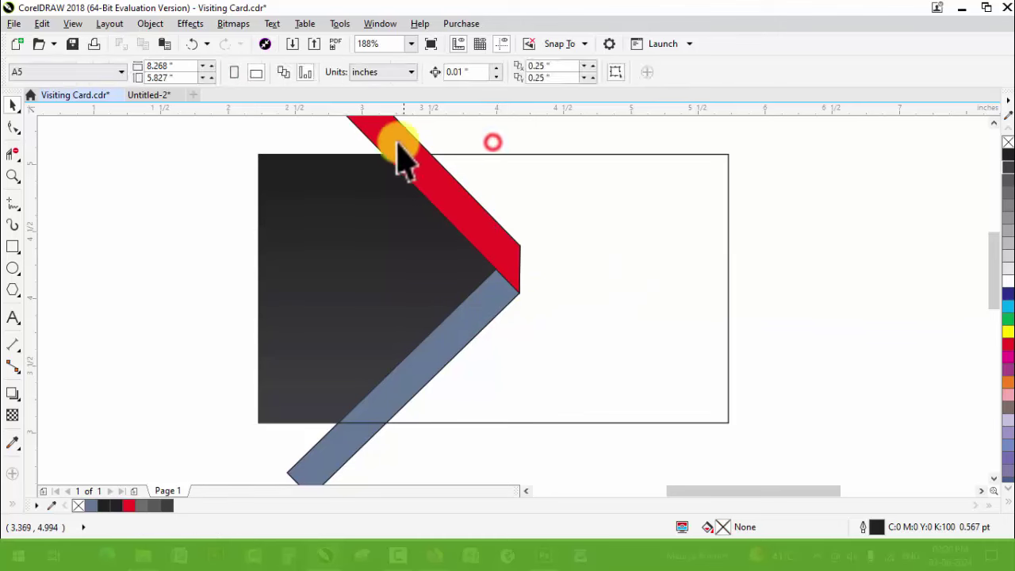
pyautogui.click(309, 474)
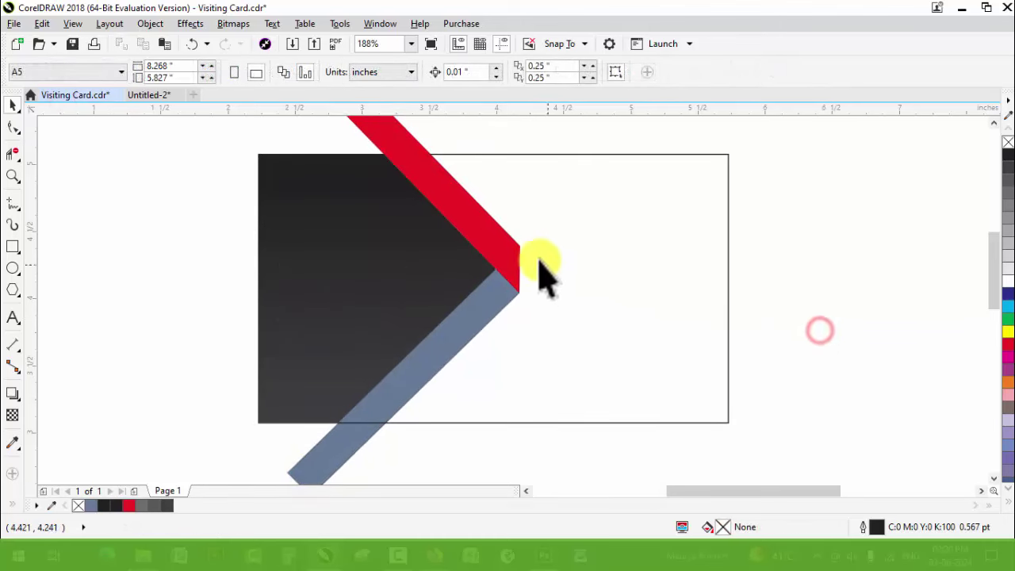
pyautogui.click(473, 233)
# Step: Copy the Maurya Printers logo's dark blue fill onto the red upper strip
pyautogui.scroll(-3, 478, 219)
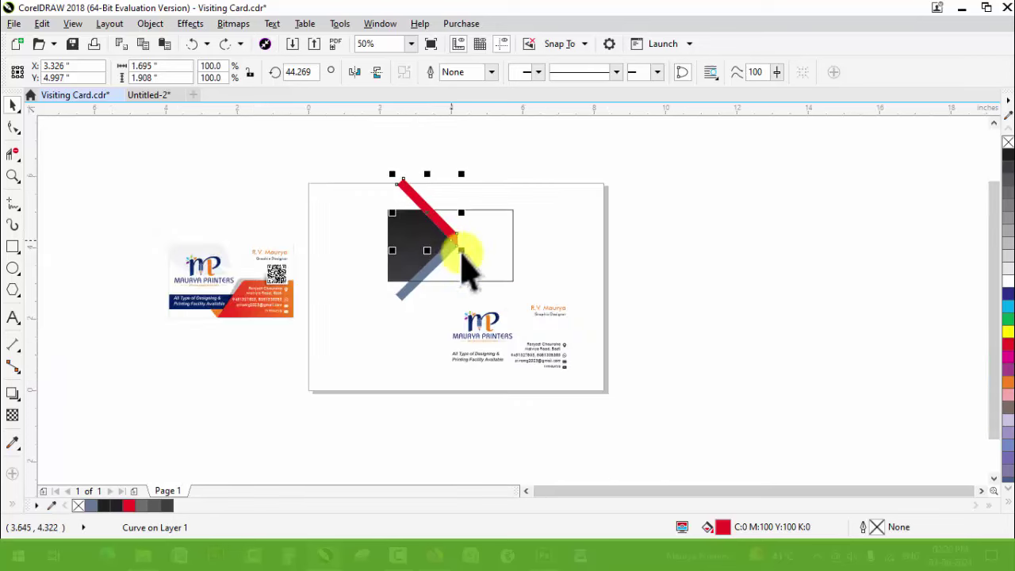
pyautogui.press('z')
pyautogui.moveTo(367, 196); pyautogui.dragTo(583, 363)
pyautogui.press('space')
pyautogui.keyDown('ctrl'); pyautogui.click(561, 384); pyautogui.keyUp('ctrl')
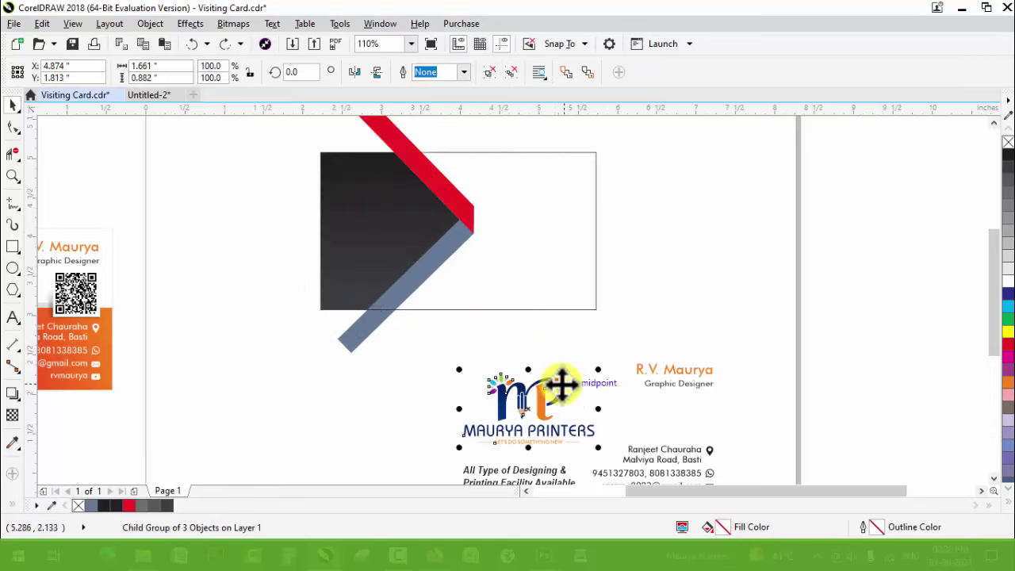
pyautogui.keyDown('ctrl'); pyautogui.click(561, 385); pyautogui.keyUp('ctrl')
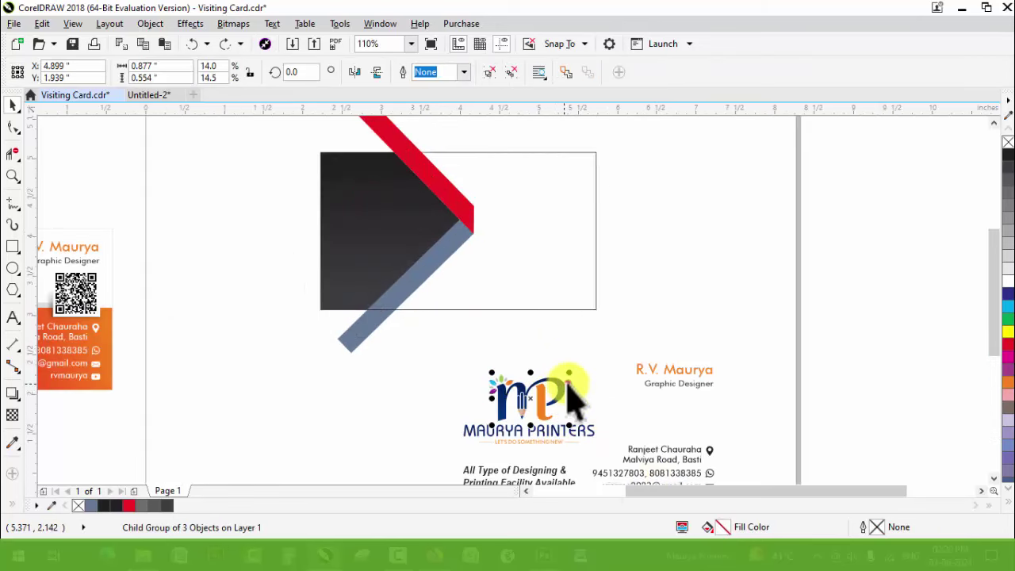
pyautogui.keyDown('ctrl'); pyautogui.click(564, 385); pyautogui.keyUp('ctrl')
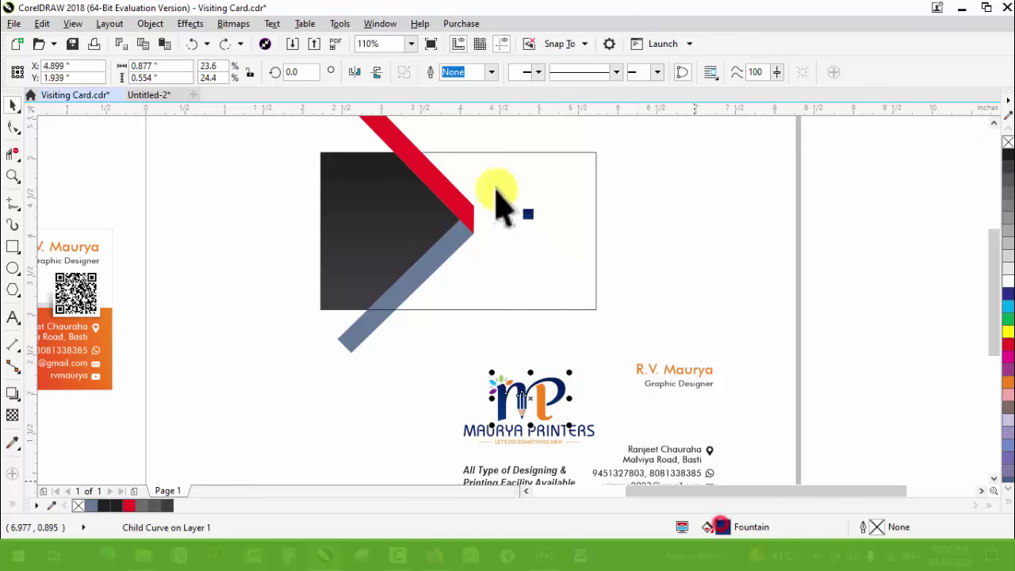
pyautogui.moveTo(497, 202); pyautogui.dragTo(451, 202)
# Step: Make the upper stripe a fountain fill from cyan at its top to dark blue
pyautogui.press('z')
pyautogui.moveTo(267, 124); pyautogui.dragTo(789, 337)
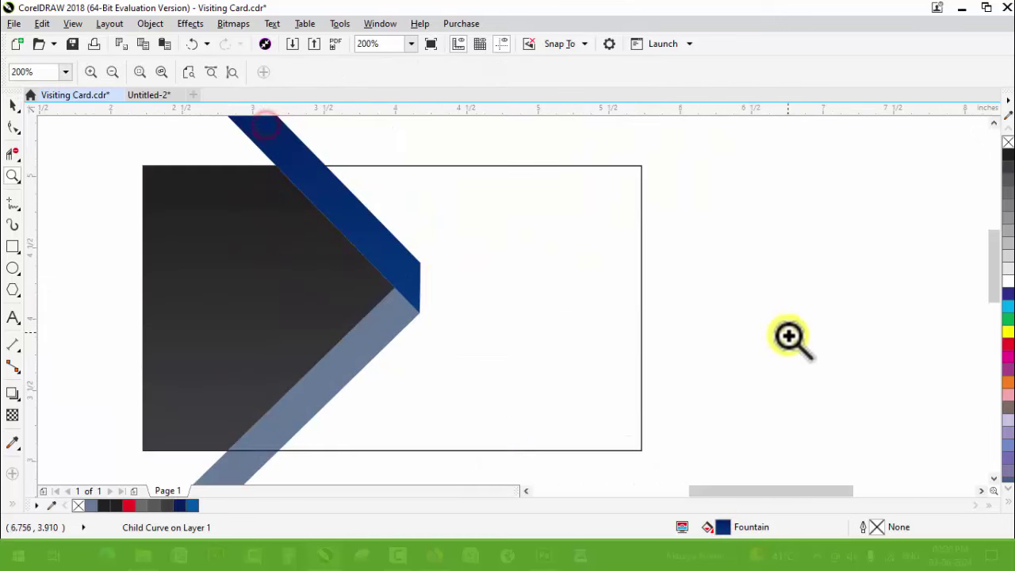
pyautogui.press('space')
pyautogui.click(378, 246)
pyautogui.press('g')
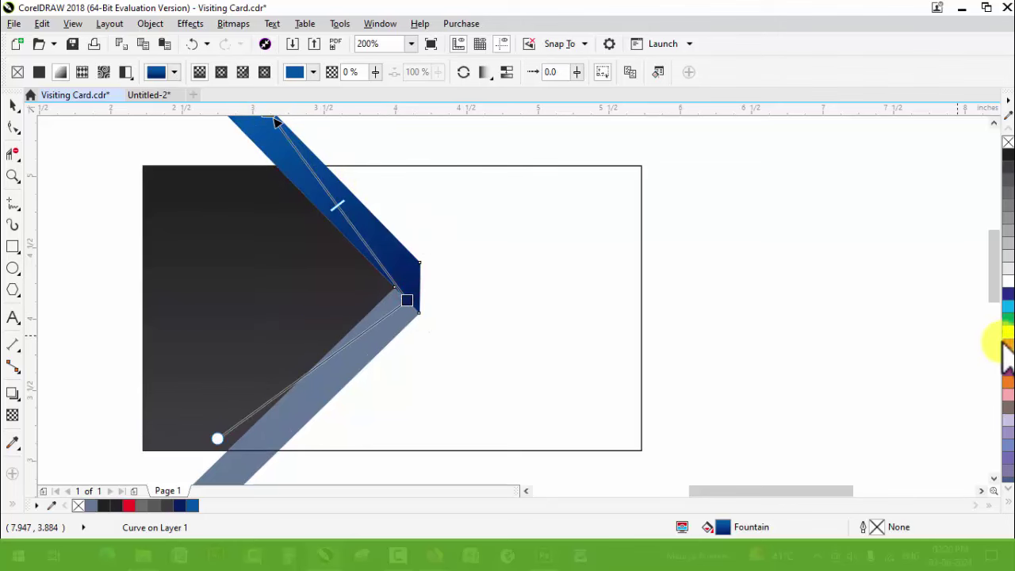
pyautogui.click(1006, 307)
pyautogui.scroll(-2, 339, 210)
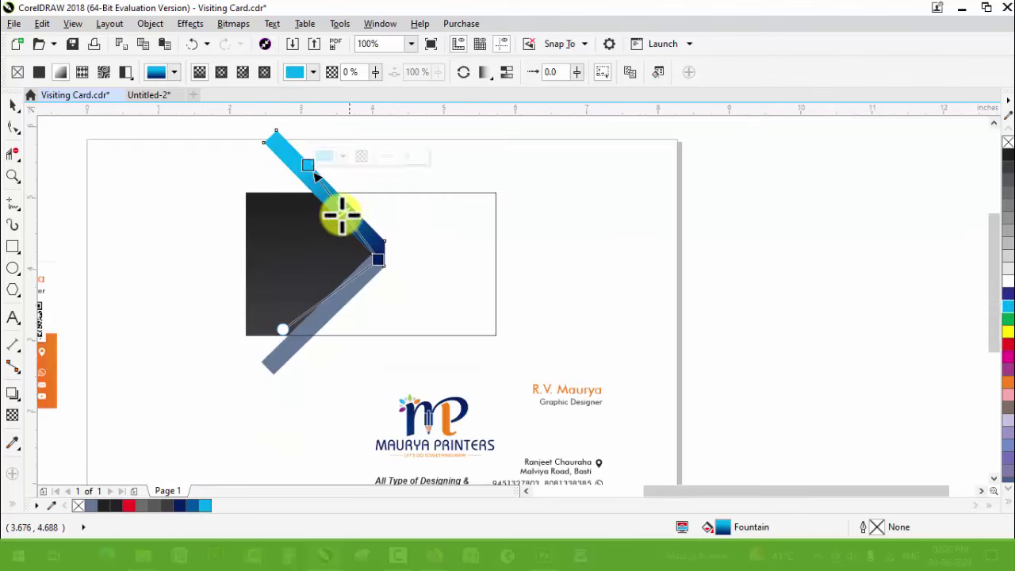
pyautogui.moveTo(308, 168); pyautogui.dragTo(387, 249)
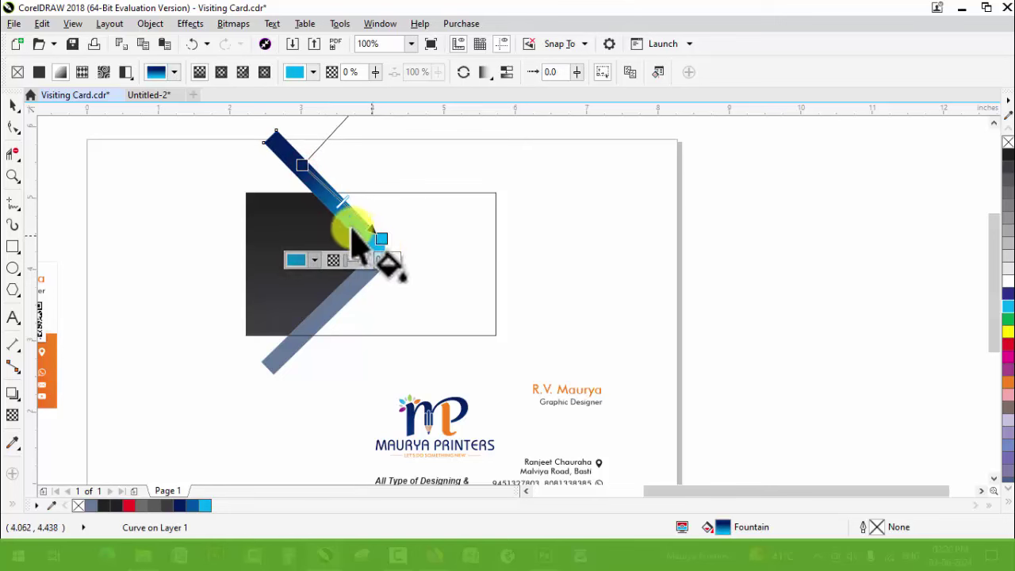
pyautogui.hotkey('ctrl', 'z')
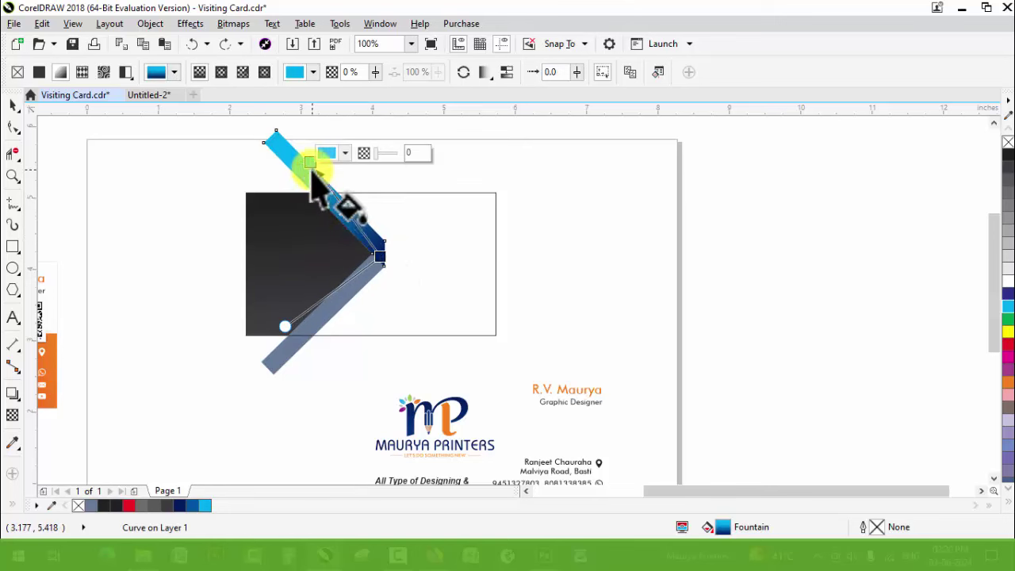
pyautogui.press('space')
pyautogui.click(283, 351)
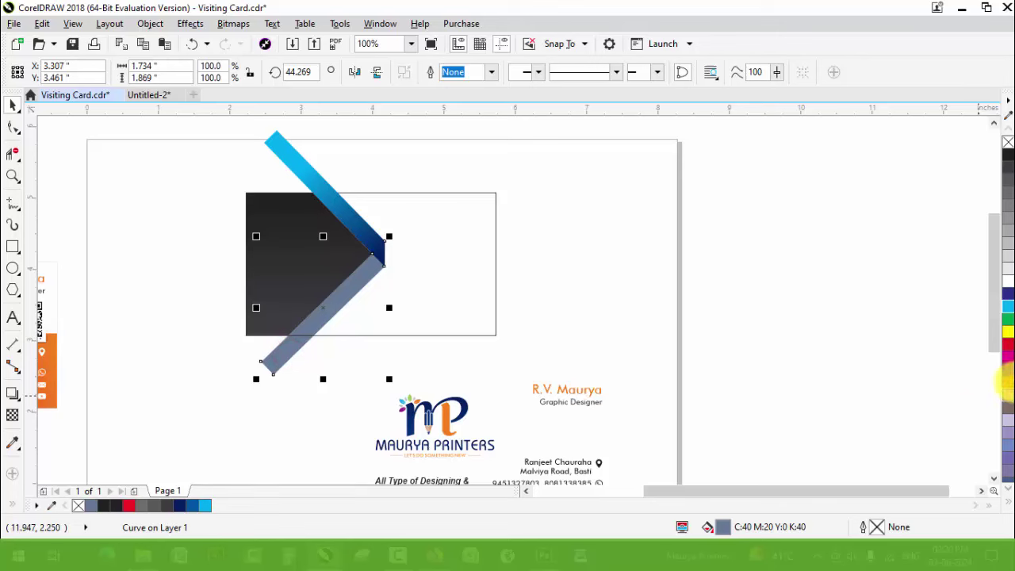
# Step: Fill the lower grey stripe orange and zoom in on where the stripes meet
pyautogui.click(1007, 386)
pyautogui.press('z')
pyautogui.moveTo(198, 182); pyautogui.dragTo(731, 415)
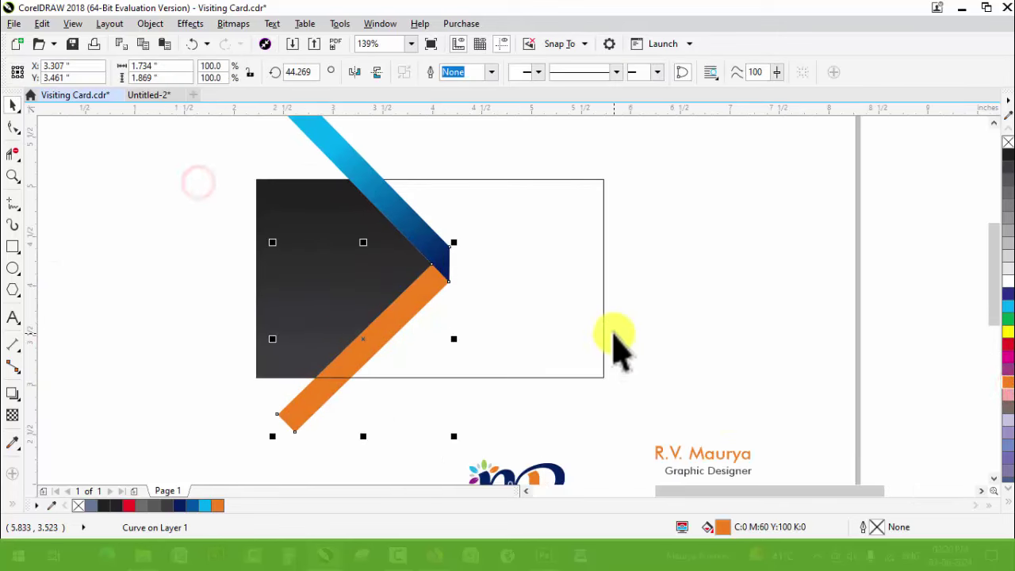
pyautogui.click(709, 335)
pyautogui.press('z')
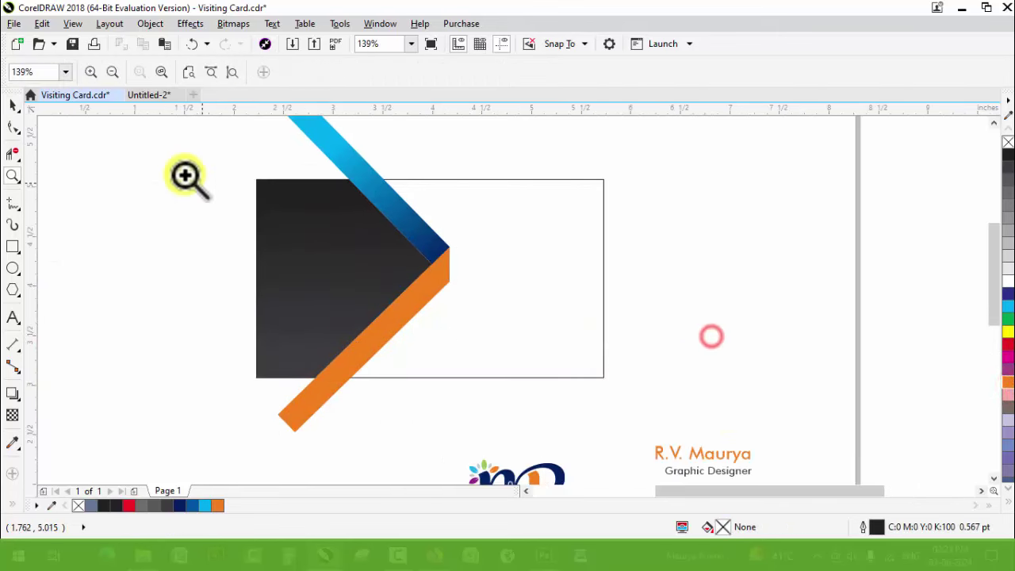
pyautogui.moveTo(181, 162); pyautogui.dragTo(661, 362)
pyautogui.press('space')
# Step: Intersect the orange and blue stripes and snap the overlap triangle into the stripes' tip
pyautogui.click(550, 324)
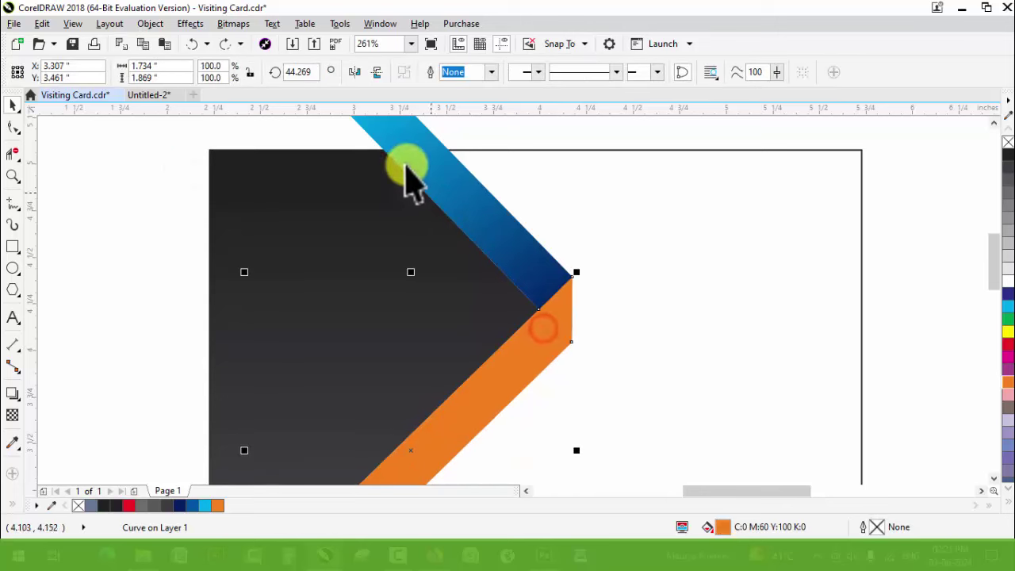
pyautogui.keyDown('shift'); pyautogui.click(383, 127); pyautogui.keyUp('shift')
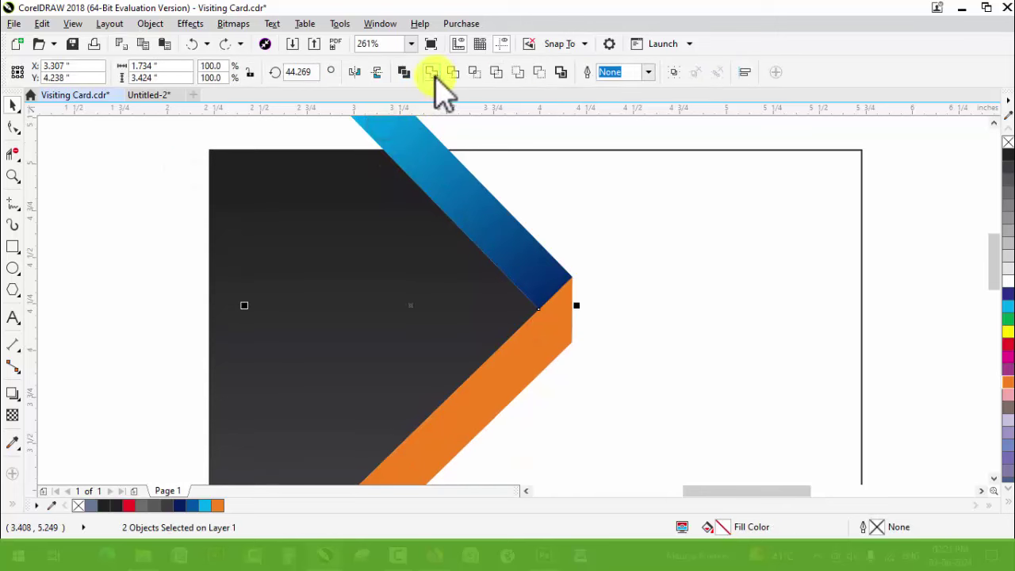
pyautogui.click(474, 73)
pyautogui.click(1007, 306)
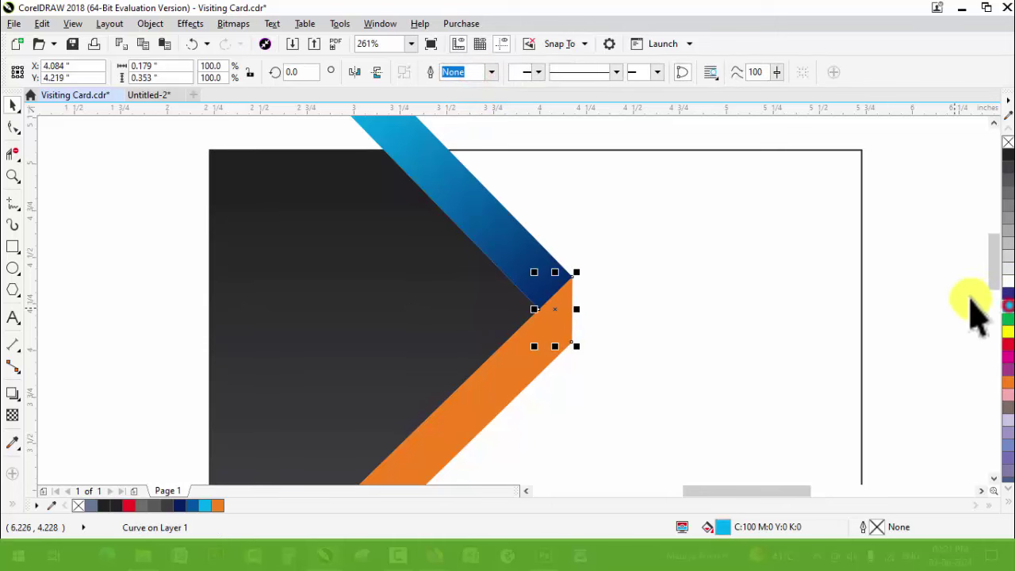
pyautogui.click(924, 306)
pyautogui.click(528, 351)
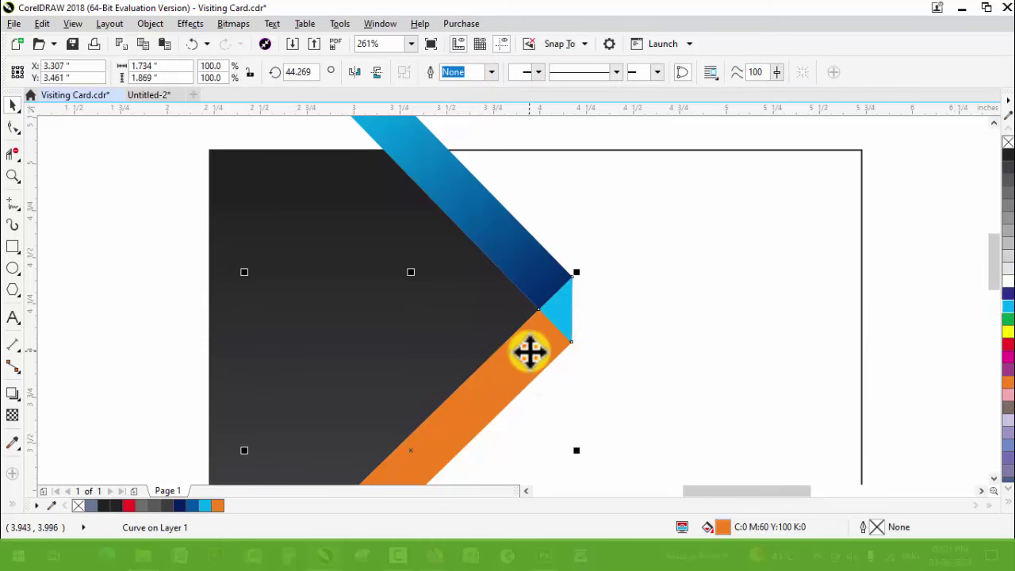
pyautogui.moveTo(535, 346); pyautogui.dragTo(557, 377)
pyautogui.hotkey('ctrl', 'z')
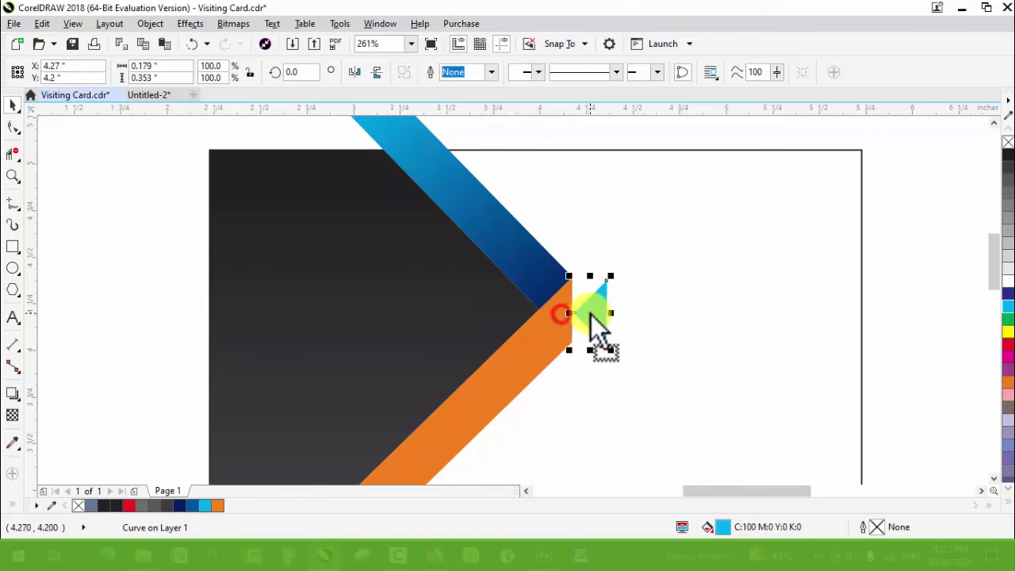
pyautogui.moveTo(596, 325); pyautogui.dragTo(563, 295)
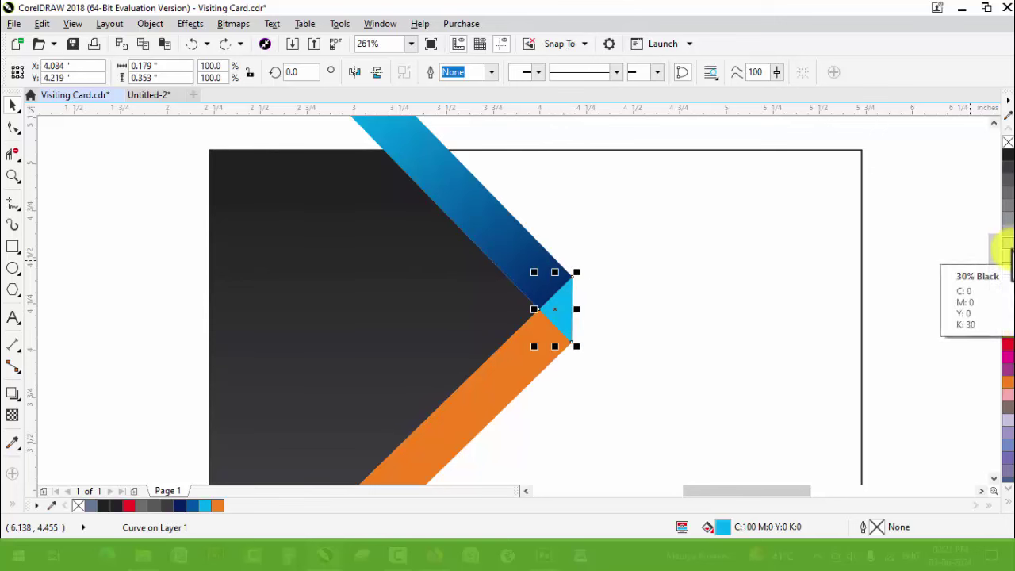
# Step: Fill the small triangle 20% Black and set its transparency mode to Multiply
pyautogui.click(1007, 258)
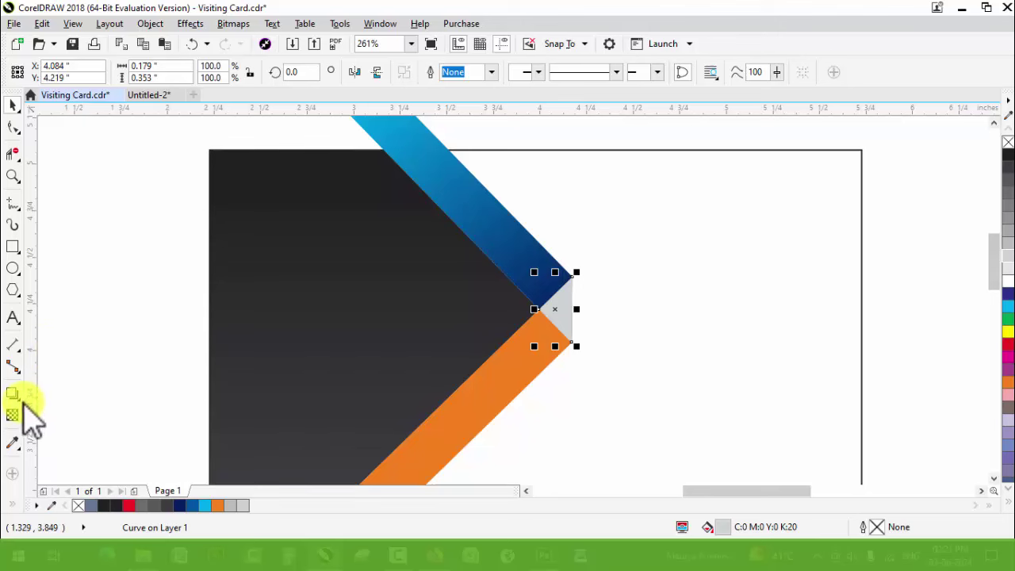
pyautogui.click(179, 72)
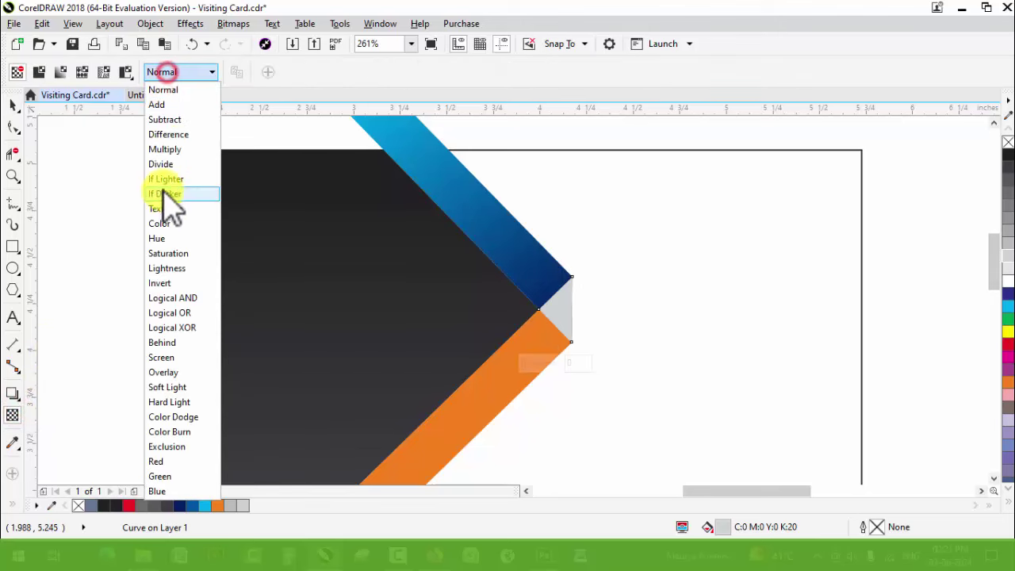
pyautogui.click(174, 148)
pyautogui.click(12, 104)
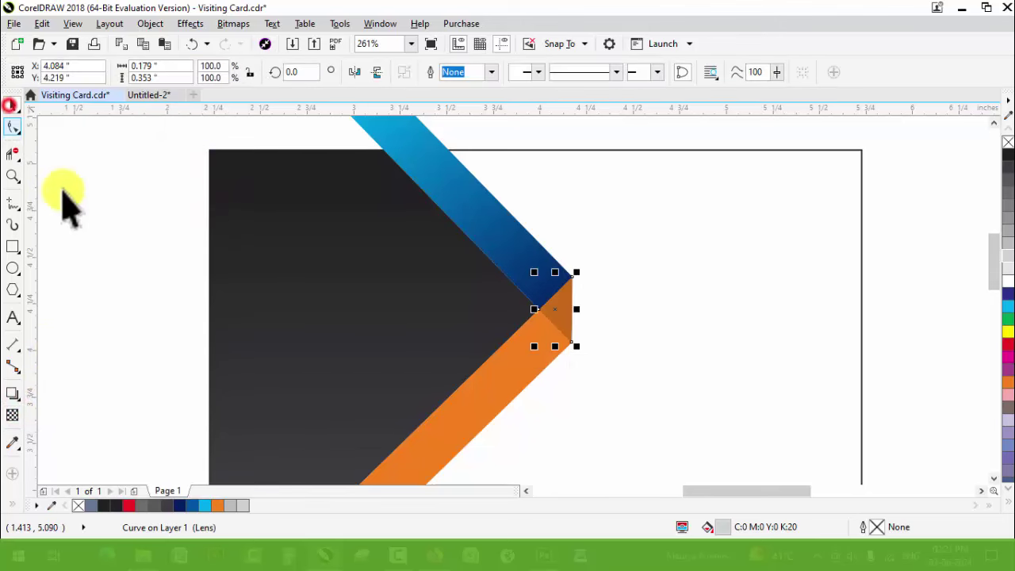
pyautogui.click(88, 205)
pyautogui.scroll(-2, 435, 273)
# Step: Give the orange stripe an orange-to-red fountain fill with red at the lower end
pyautogui.press('z')
pyautogui.moveTo(269, 156); pyautogui.dragTo(709, 456)
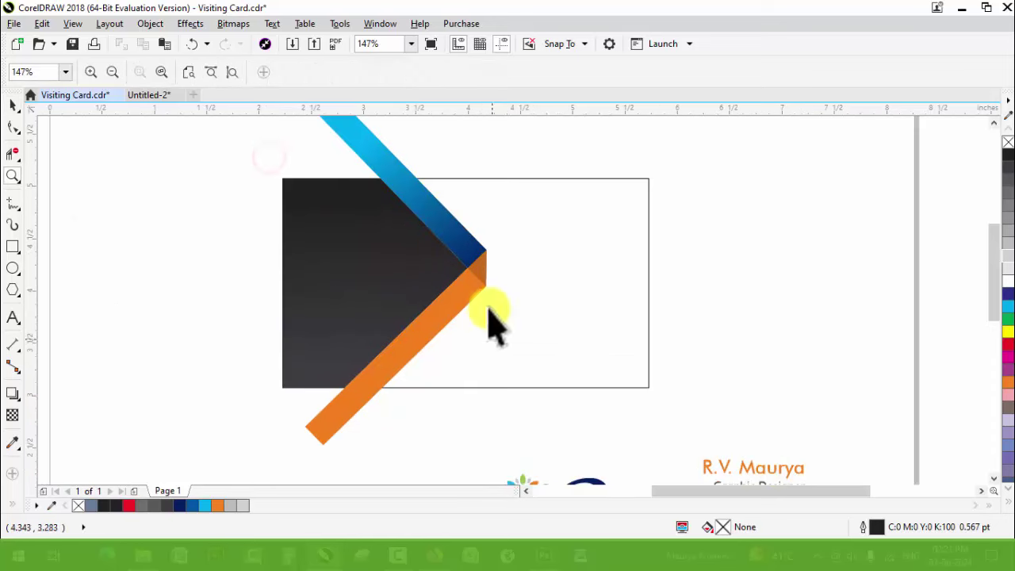
pyautogui.press('space')
pyautogui.click(340, 418)
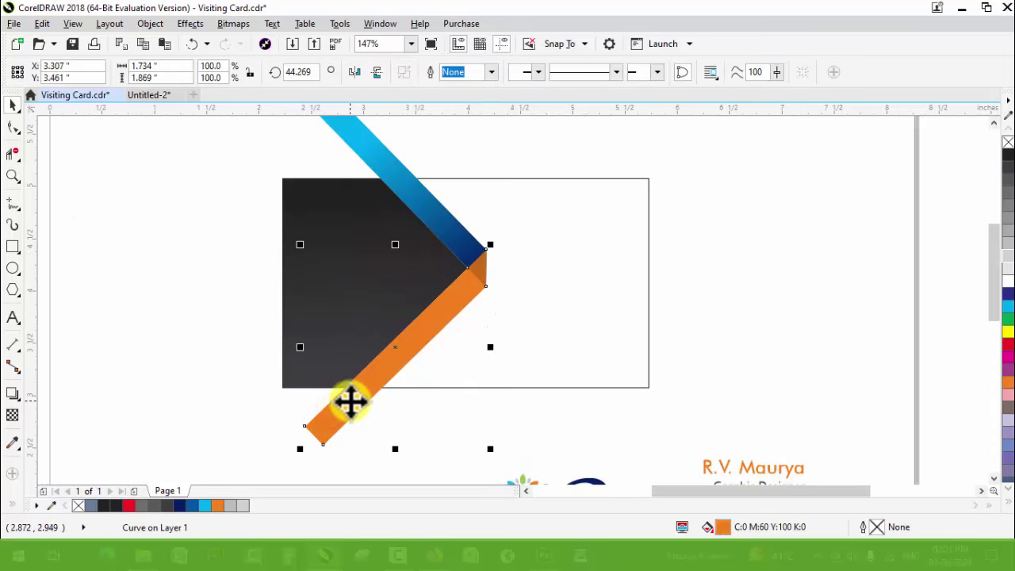
pyautogui.press('g')
pyautogui.moveTo(444, 311); pyautogui.dragTo(337, 429)
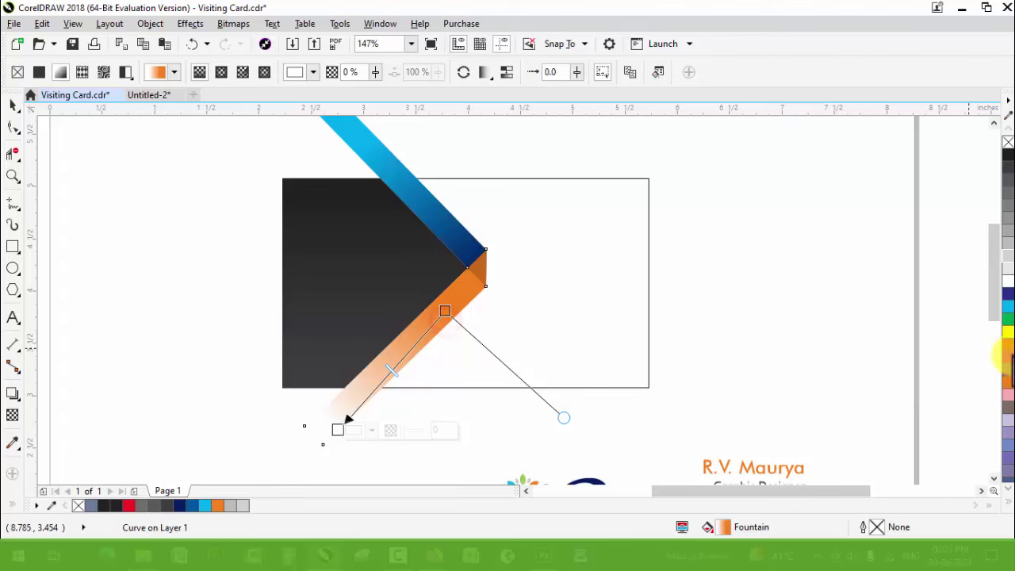
pyautogui.click(1002, 382)
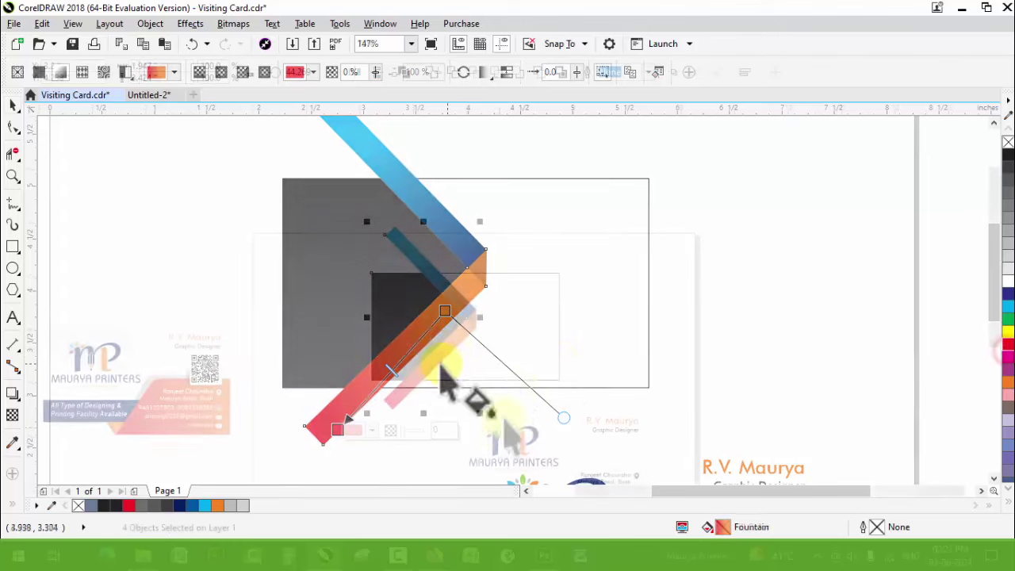
# Step: PowerClip the stripes and dark panel inside the card rectangle
pyautogui.moveTo(507, 416); pyautogui.dragTo(202, 190)
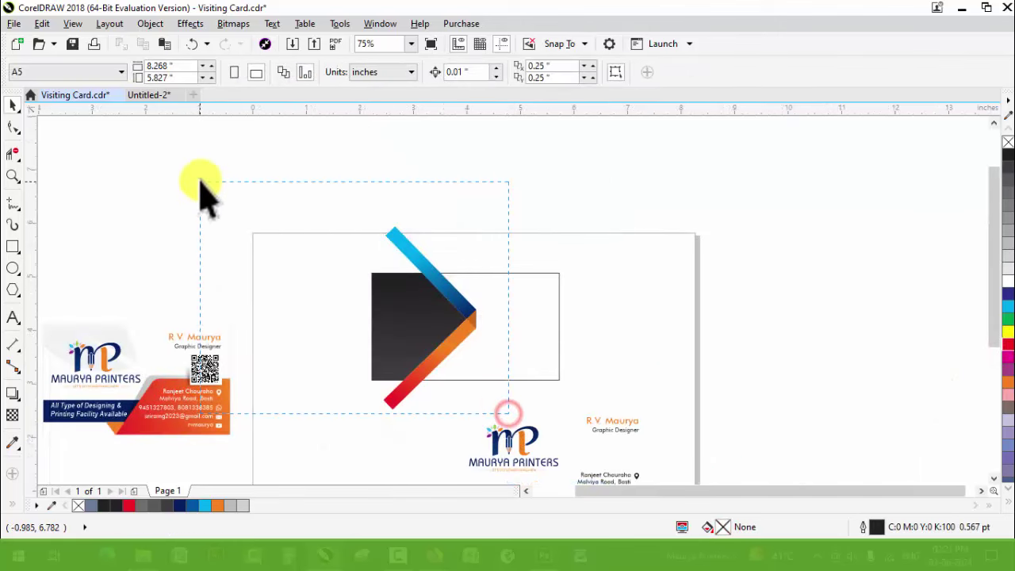
pyautogui.moveTo(449, 317); pyautogui.dragTo(443, 317)
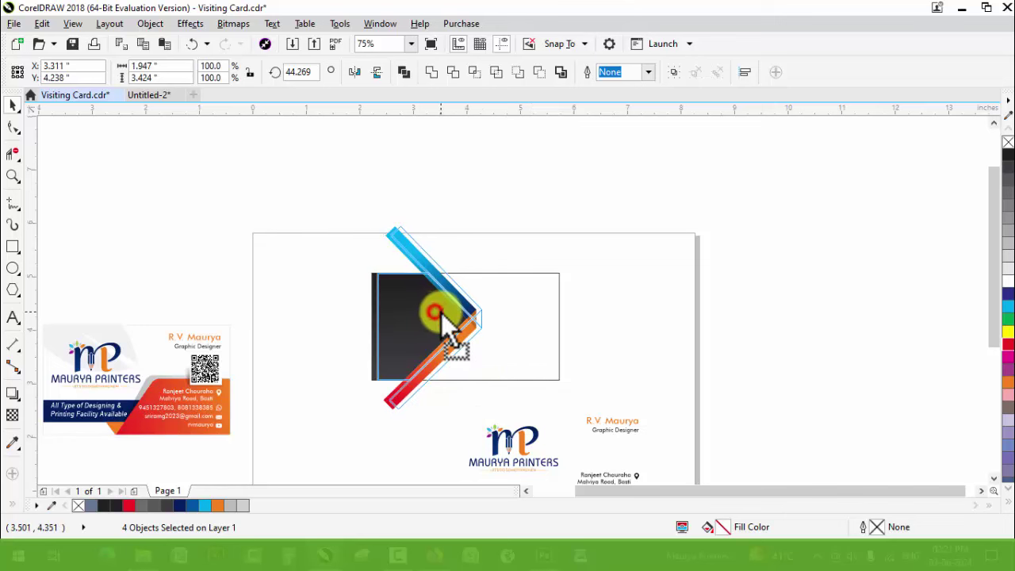
pyautogui.rightClick(424, 310)
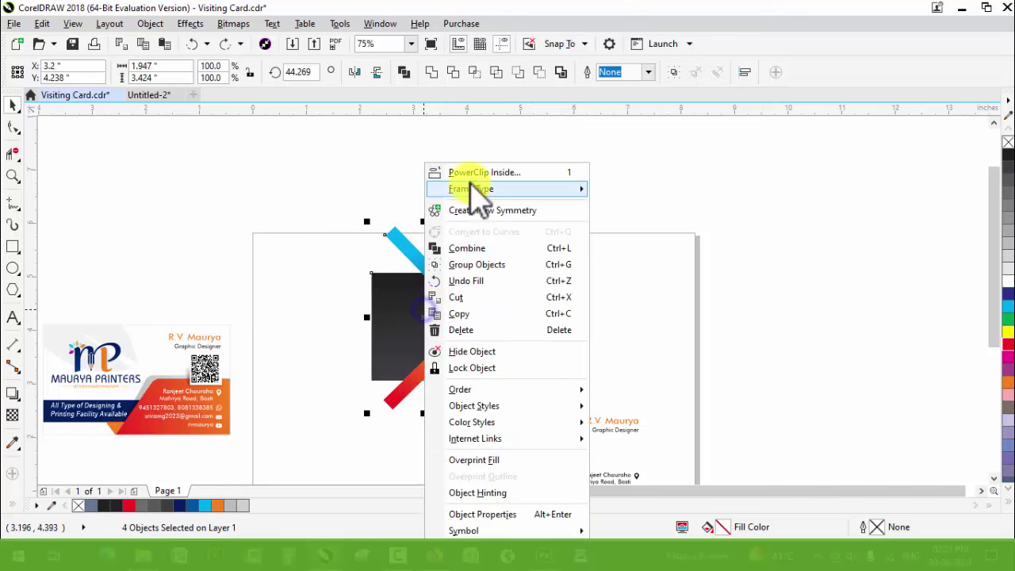
pyautogui.click(471, 173)
pyautogui.click(508, 328)
pyautogui.press('z')
pyautogui.moveTo(256, 222); pyautogui.dragTo(702, 419)
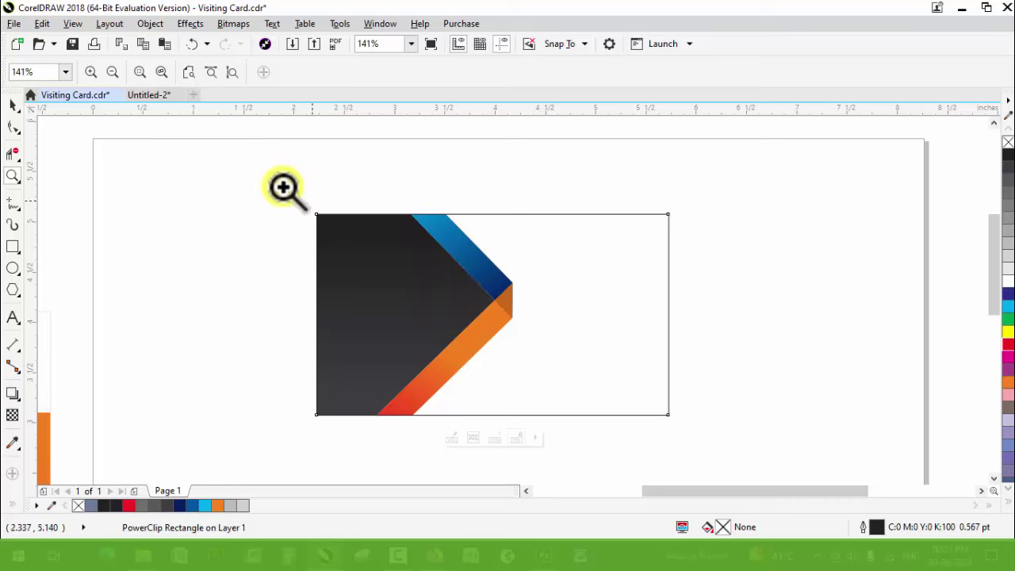
pyautogui.moveTo(278, 183); pyautogui.dragTo(748, 485)
pyautogui.press('space')
pyautogui.click(790, 371)
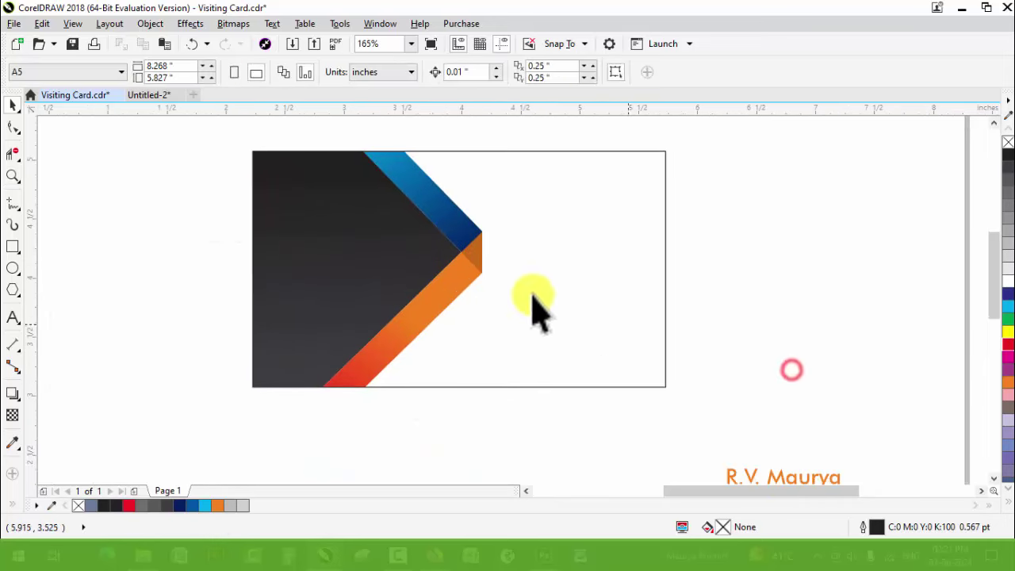
# Step: Move the blue stripe down inside the card and pull its lower-left node into a large triangle
pyautogui.keyDown('ctrl'); pyautogui.click(420, 186); pyautogui.keyUp('ctrl')
pyautogui.moveTo(415, 182)
pyautogui.mouseDown()
pyautogui.moveTo(435, 373)
pyautogui.moveTo(442, 365)
pyautogui.mouseUp()
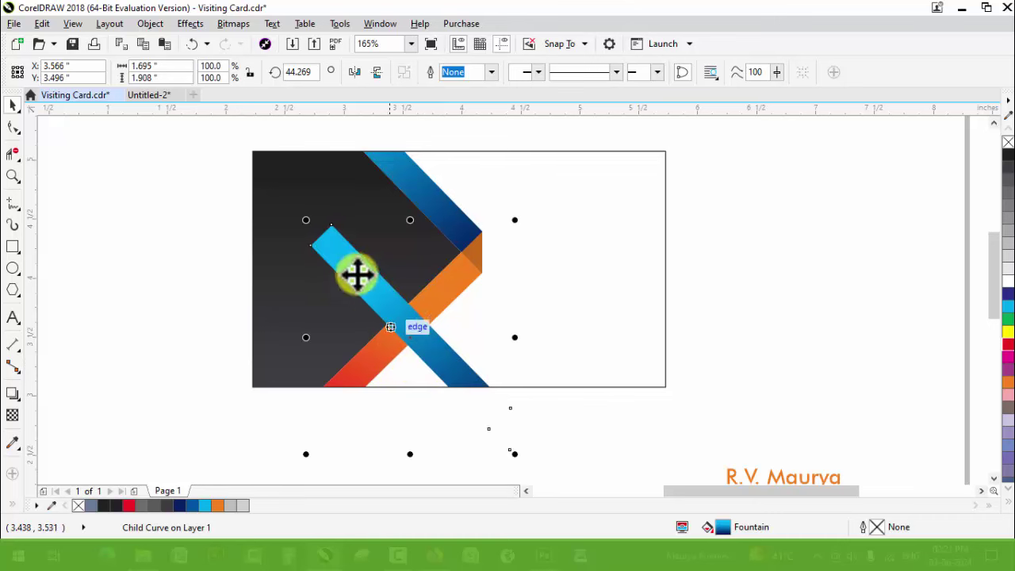
pyautogui.click(12, 127)
pyautogui.click(335, 317)
pyautogui.moveTo(310, 245); pyautogui.dragTo(262, 358)
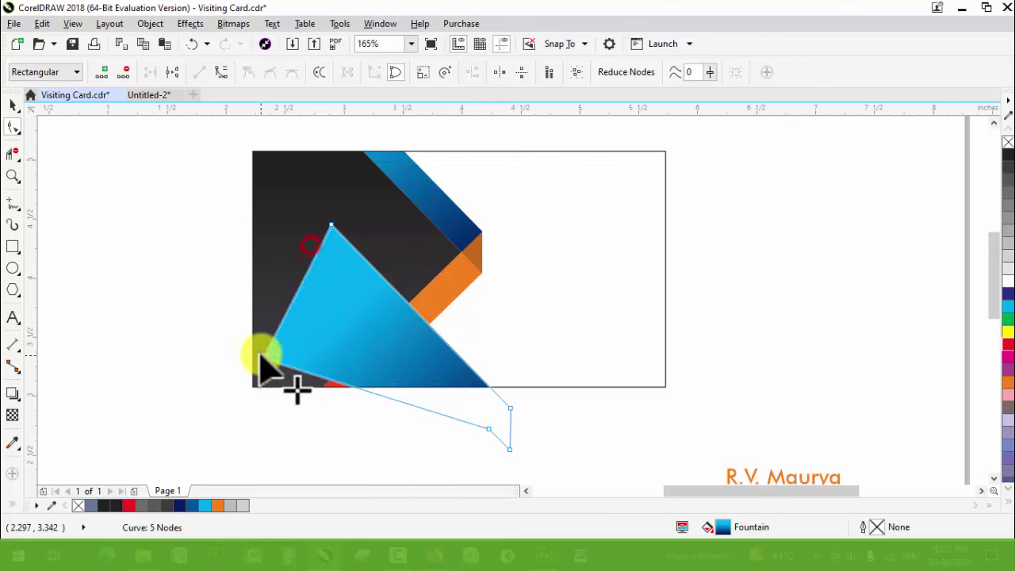
pyautogui.press('space')
# Step: Fill the large triangle 30% grey and send it behind the coloured shapes
pyautogui.click(1005, 246)
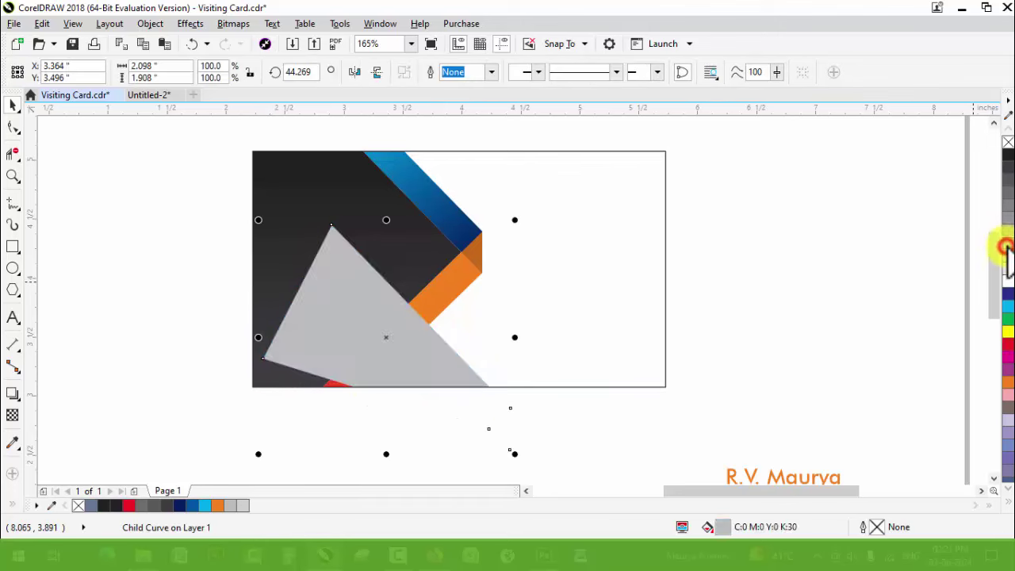
pyautogui.hotkey('shift', 'pagedown')
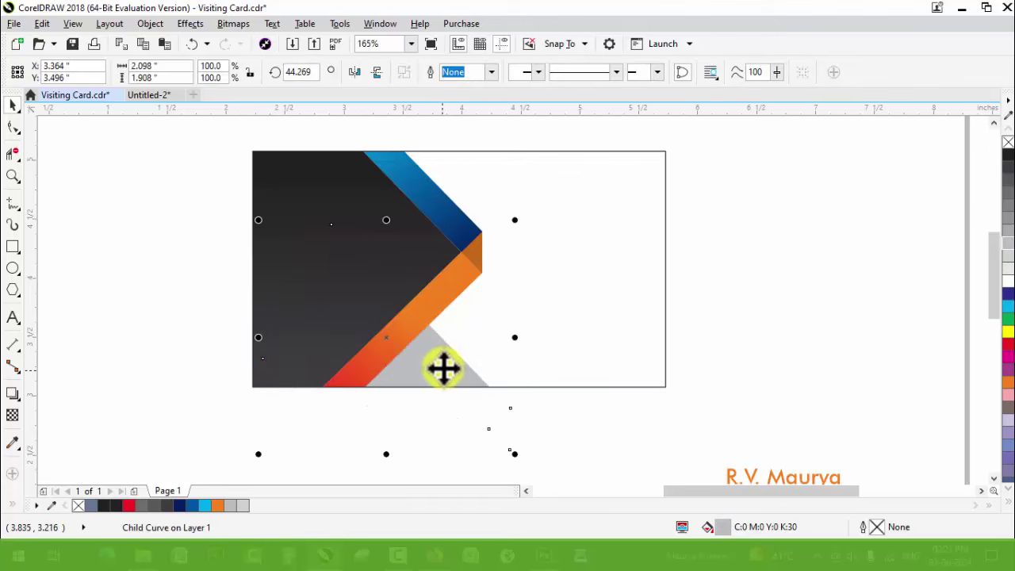
pyautogui.click(383, 397)
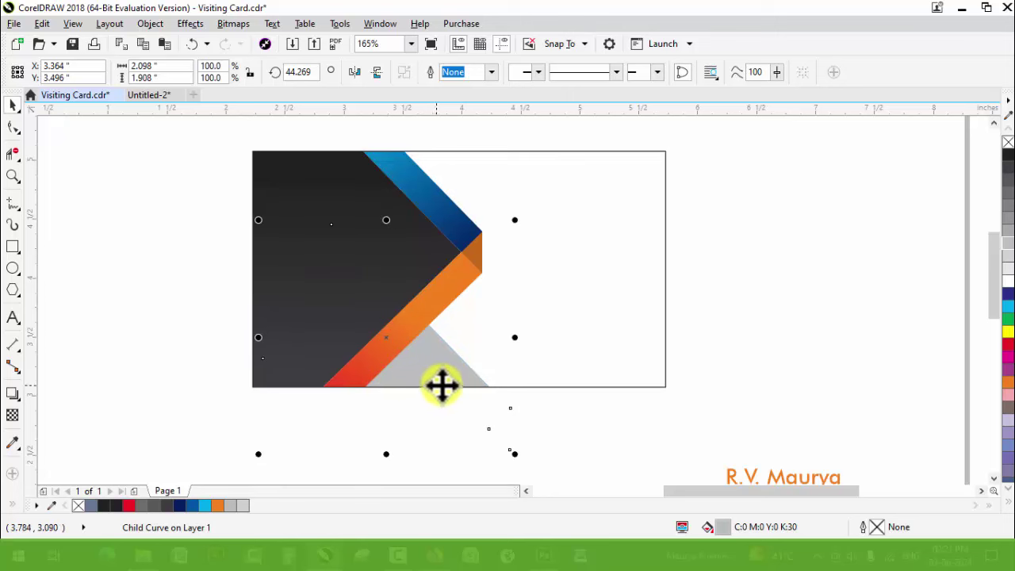
# Step: Marquee-select the contact-detail text group and drag it onto the front card's white right side
pyautogui.click(758, 301)
pyautogui.scroll(-3, 475, 283)
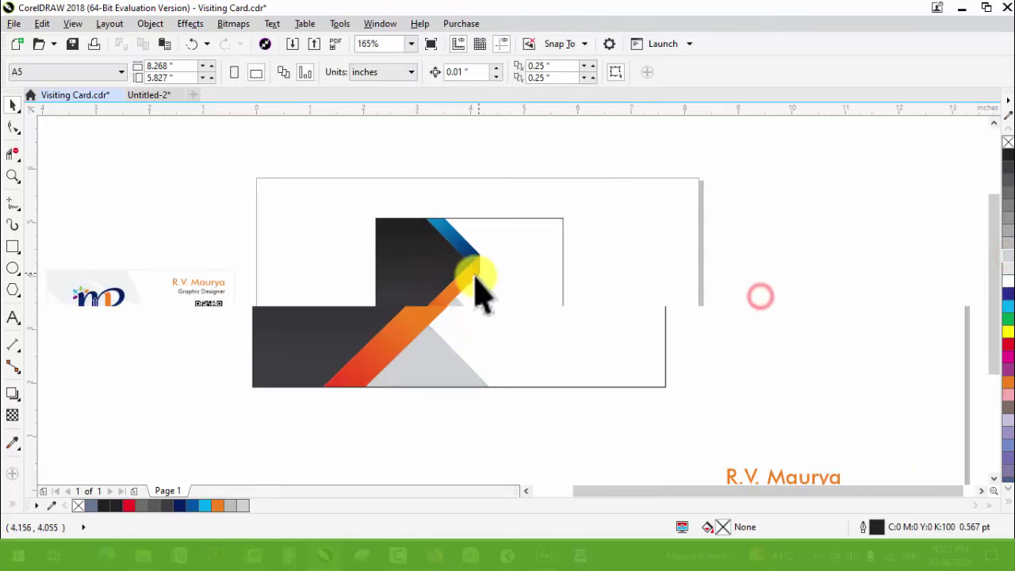
pyautogui.press('z')
pyautogui.click(294, 169)
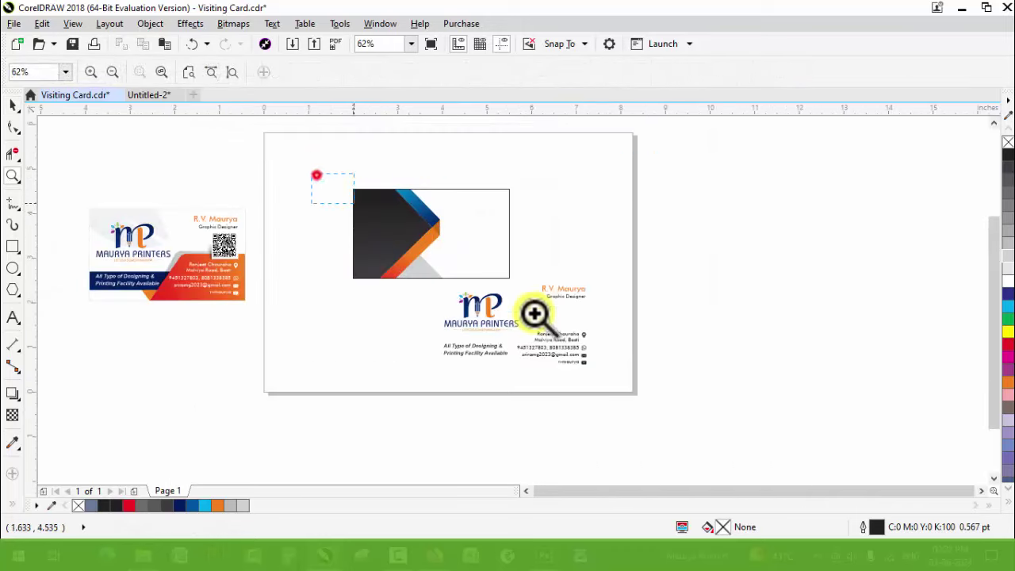
pyautogui.click(534, 314)
pyautogui.press('space')
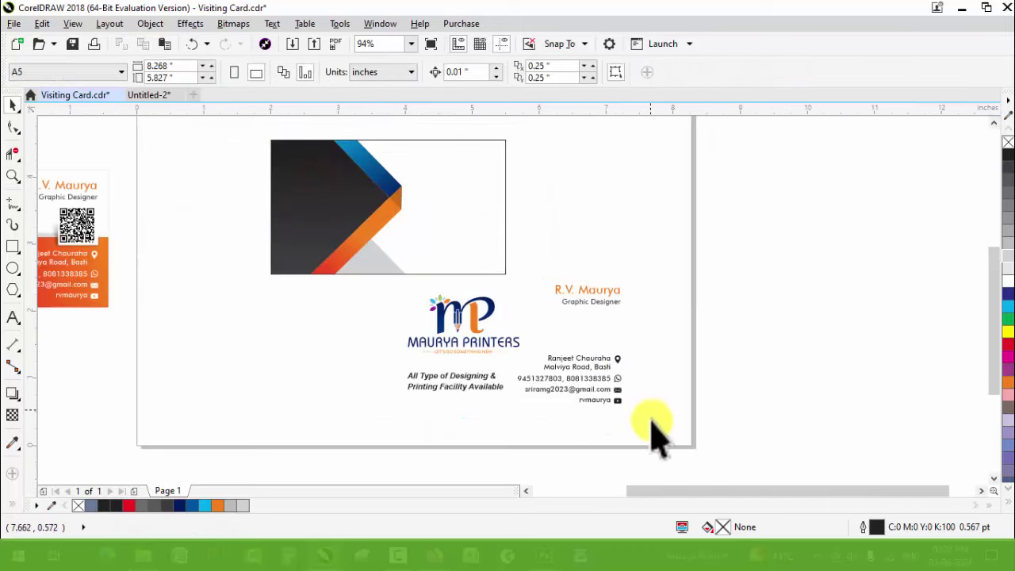
pyautogui.moveTo(582, 368); pyautogui.dragTo(503, 256)
pyautogui.moveTo(600, 301); pyautogui.dragTo(467, 154)
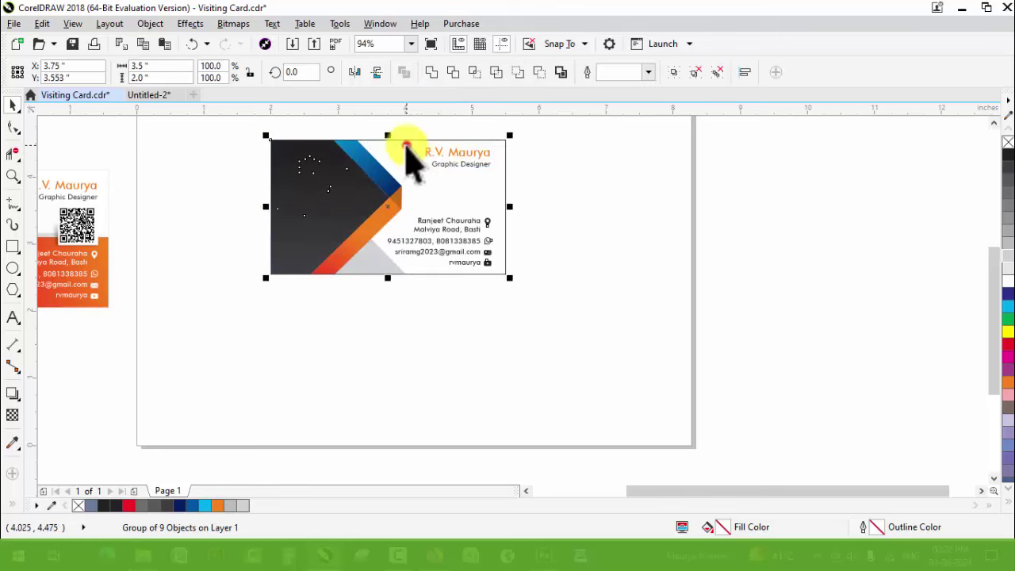
# Step: Drop the contact details onto the card, then marquee-select the logo and company name objects
pyautogui.keyDown('shift'); pyautogui.click(406, 146); pyautogui.keyUp('shift')
pyautogui.click(591, 252)
pyautogui.click(476, 151)
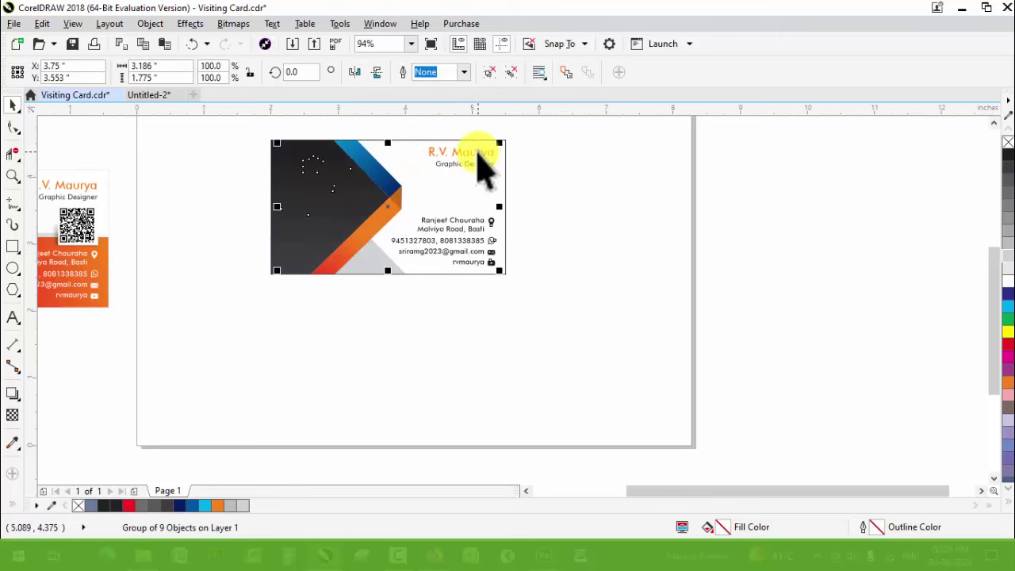
pyautogui.press('z')
pyautogui.click(511, 275)
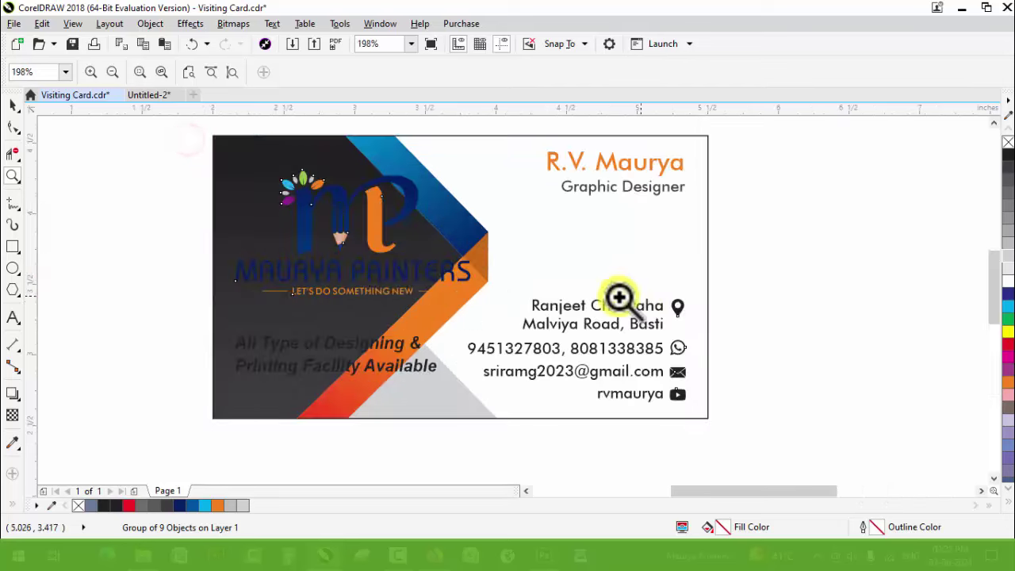
pyautogui.press('space')
pyautogui.click(840, 274)
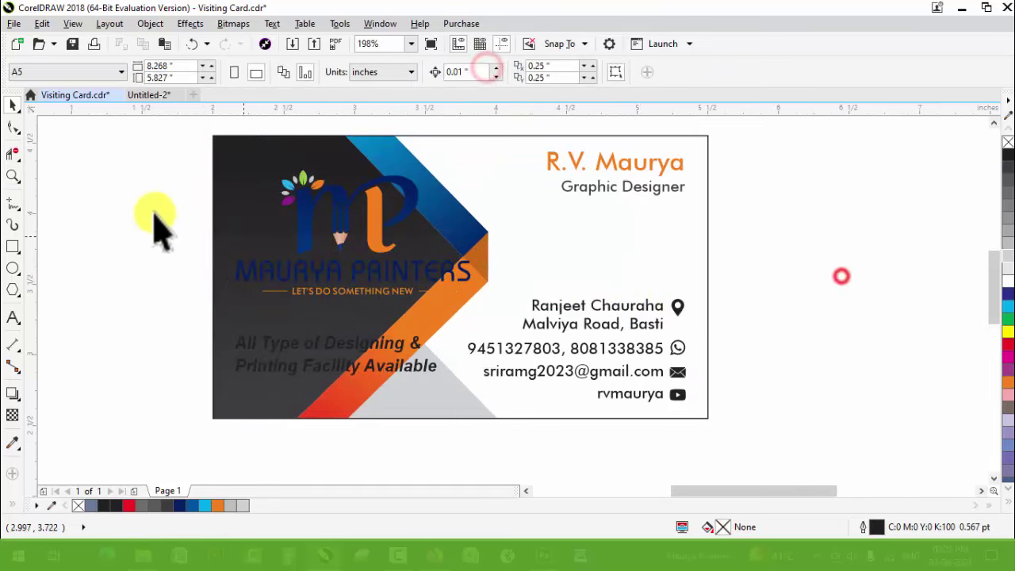
pyautogui.moveTo(137, 148)
pyautogui.mouseDown()
pyautogui.moveTo(511, 325)
pyautogui.moveTo(421, 323)
pyautogui.mouseUp()
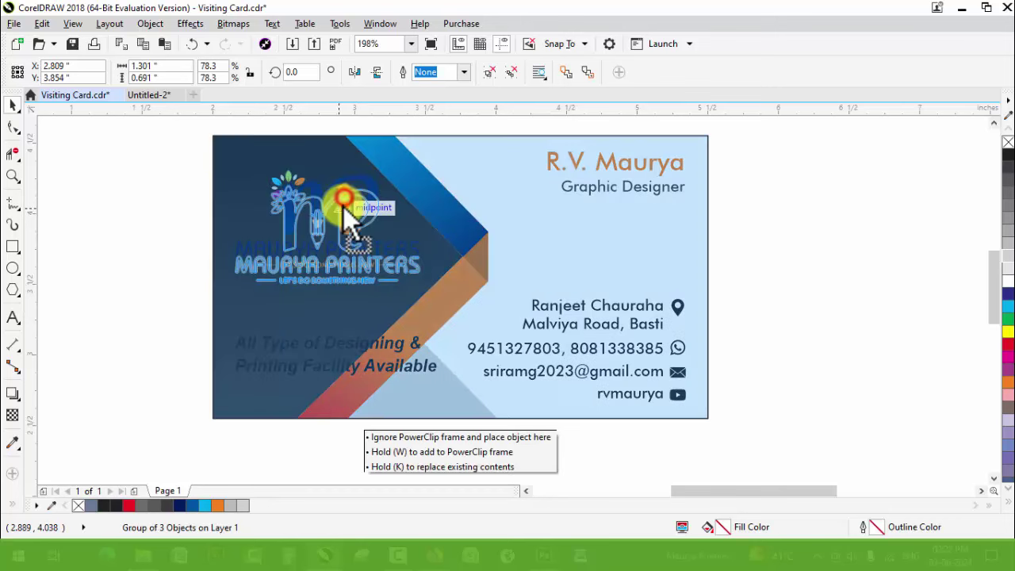
# Step: Nudge the logo group down and turn the MAURYA PRINTERS text white
pyautogui.moveTo(347, 197); pyautogui.dragTo(345, 212)
pyautogui.press('F2')
pyautogui.moveTo(159, 151); pyautogui.dragTo(539, 353)
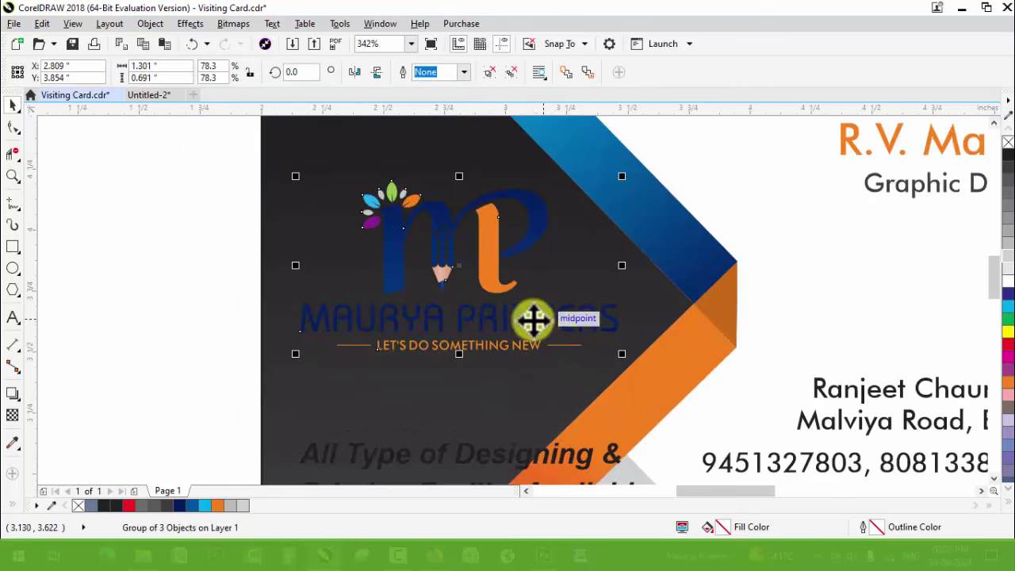
pyautogui.keyDown('ctrl'); pyautogui.click(533, 318); pyautogui.keyUp('ctrl')
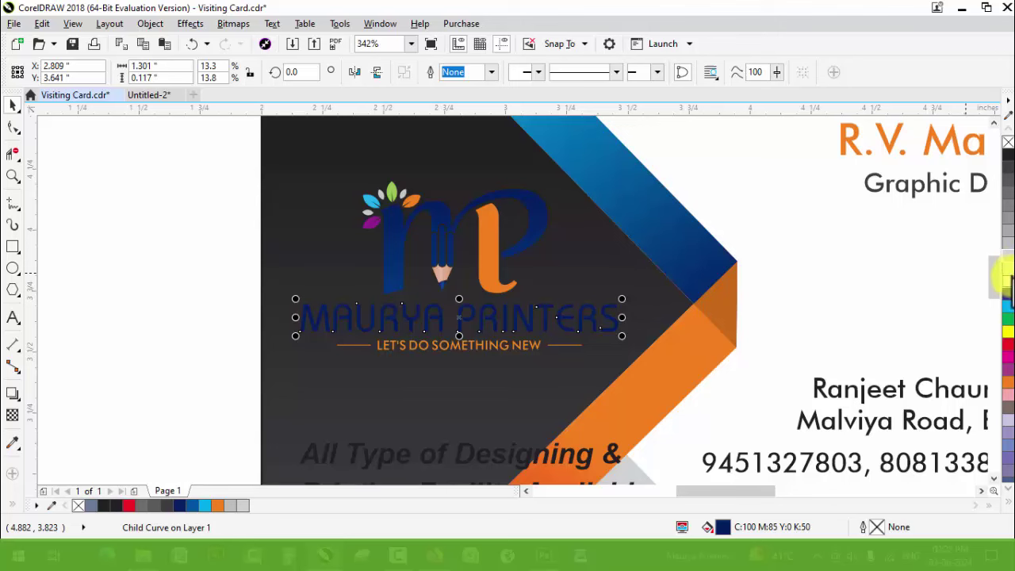
pyautogui.click(156, 273)
pyautogui.keyDown('ctrl'); pyautogui.click(520, 194); pyautogui.keyUp('ctrl')
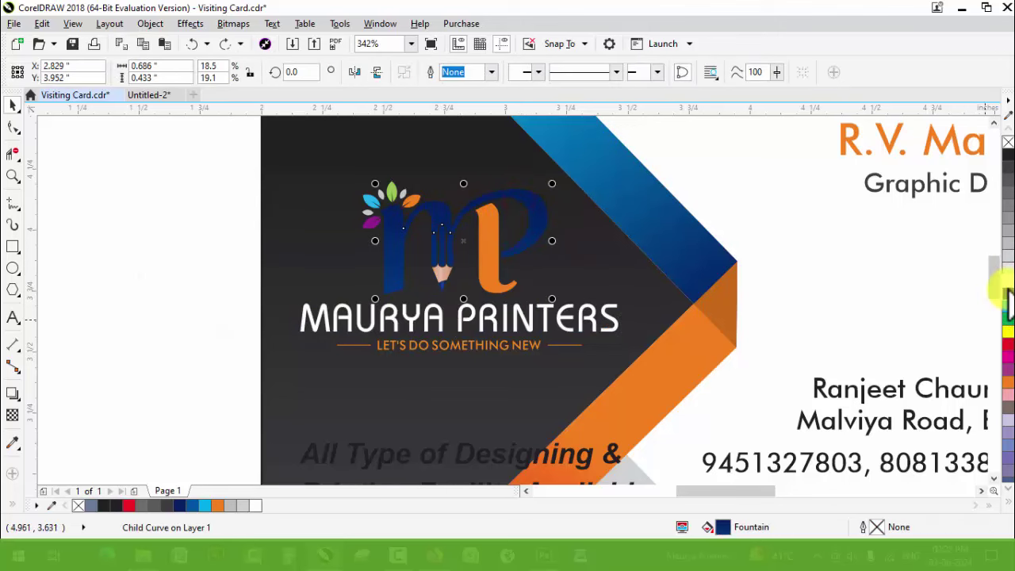
# Step: Ungroup the logo objects on the card
pyautogui.click(182, 240)
pyautogui.scroll(-3, 386, 277)
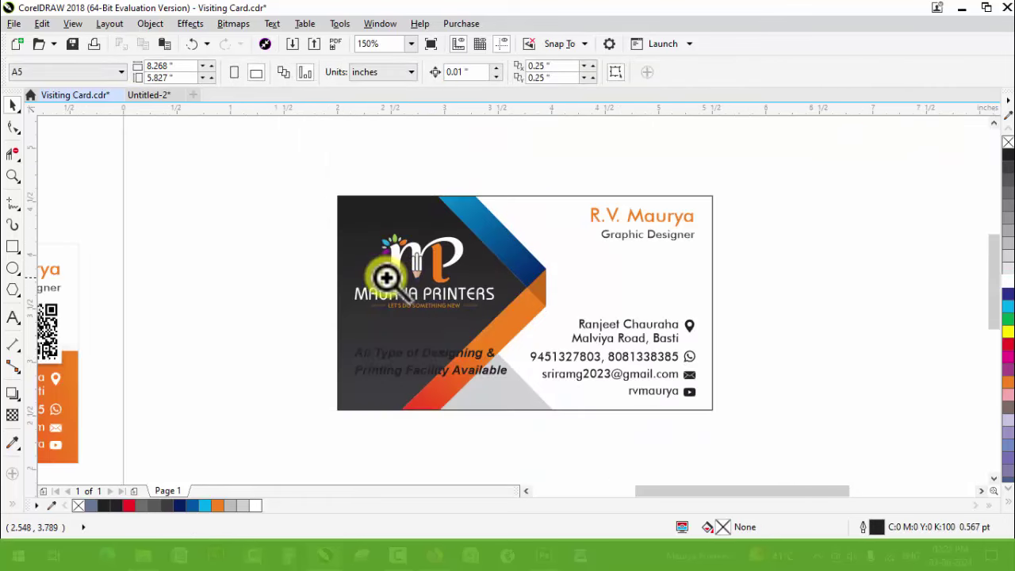
pyautogui.moveTo(278, 181)
pyautogui.mouseDown()
pyautogui.moveTo(600, 358)
pyautogui.moveTo(775, 412)
pyautogui.mouseUp()
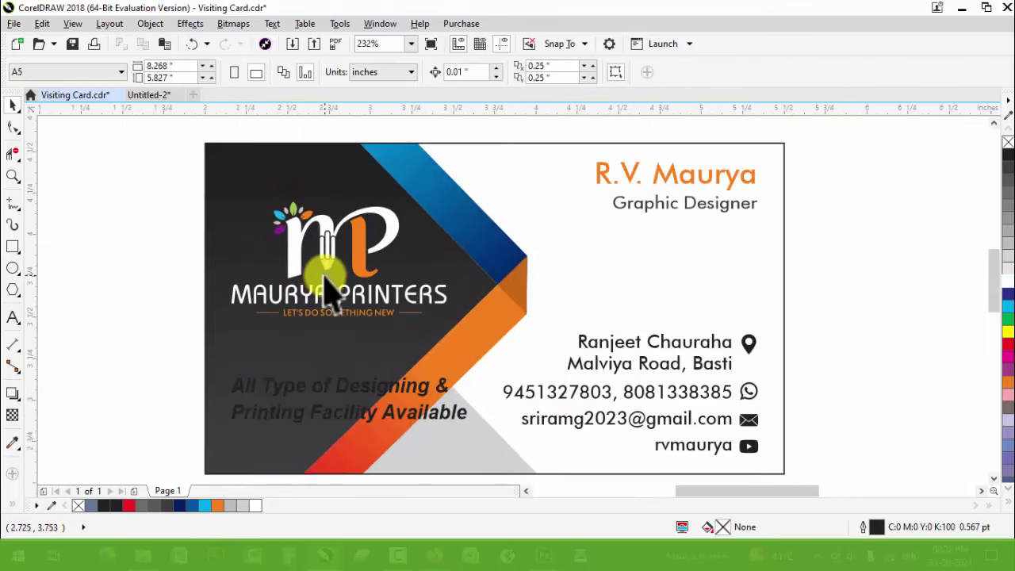
pyautogui.click(169, 219)
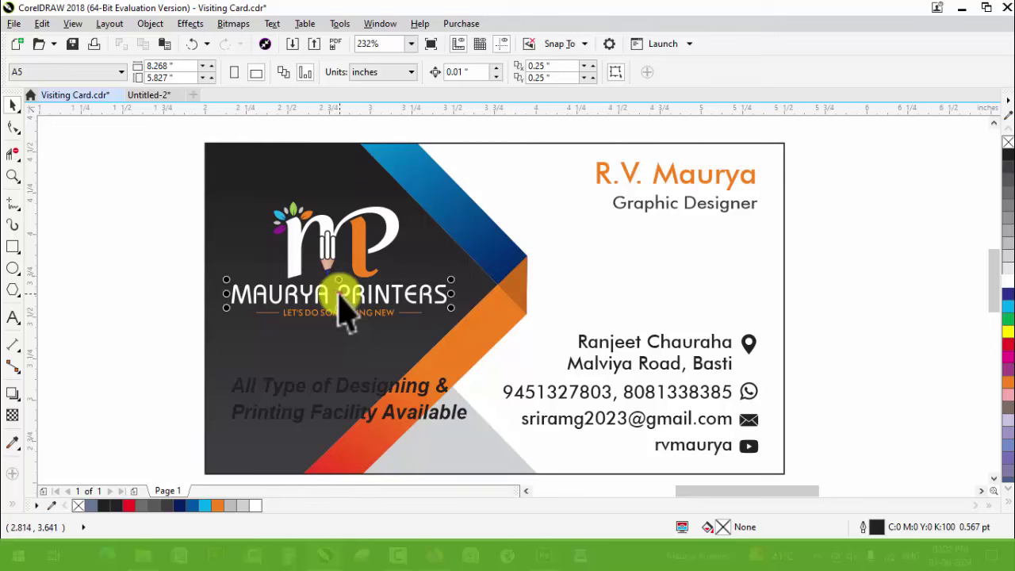
pyautogui.keyDown('ctrl'); pyautogui.click(342, 313); pyautogui.keyUp('ctrl')
pyautogui.click(373, 324)
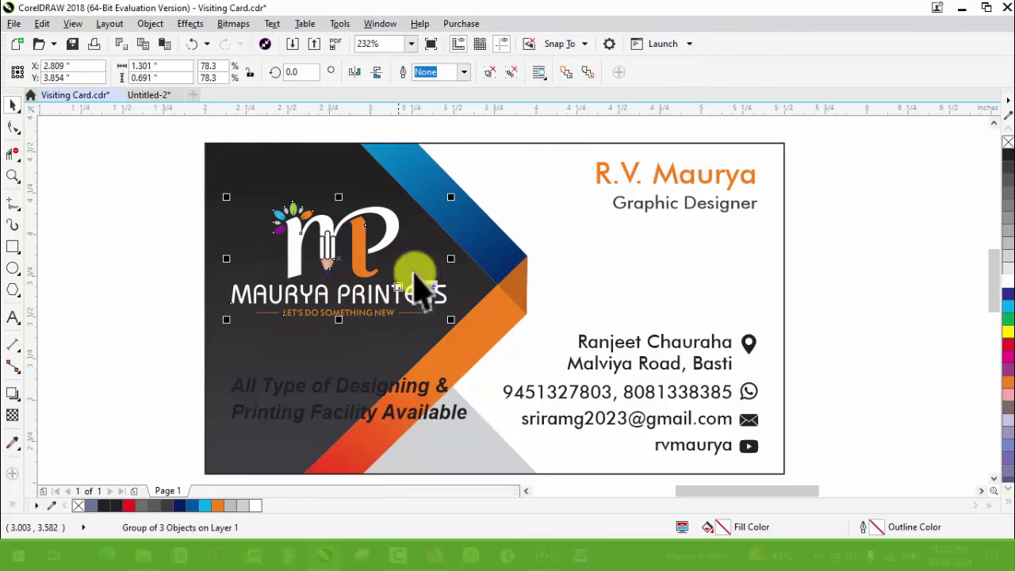
pyautogui.click(508, 73)
pyautogui.click(140, 253)
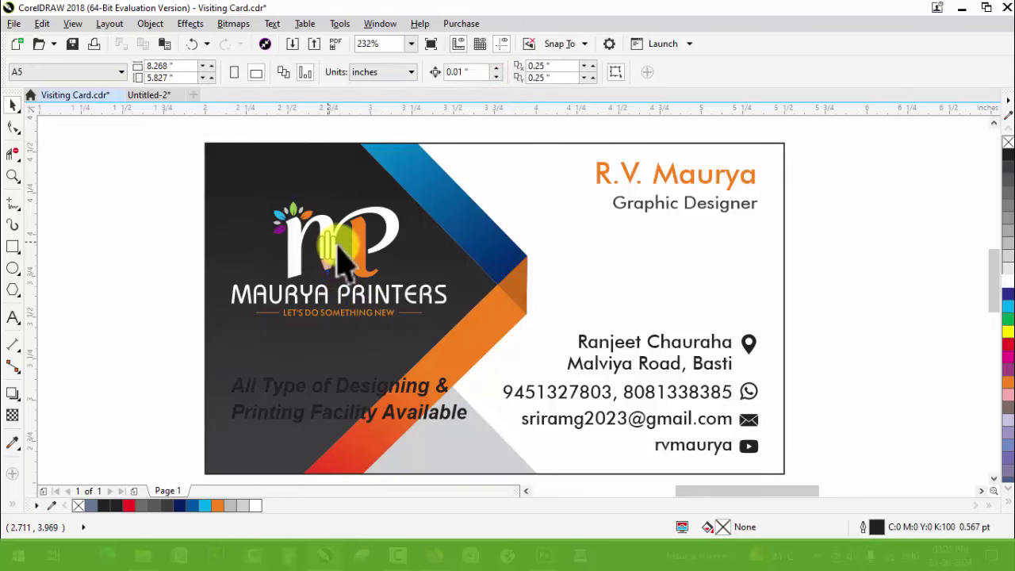
# Step: Select the logo's inner group, then the card's background frame
pyautogui.scroll(-5, 358, 266)
pyautogui.press('z')
pyautogui.moveTo(256, 188); pyautogui.dragTo(591, 348)
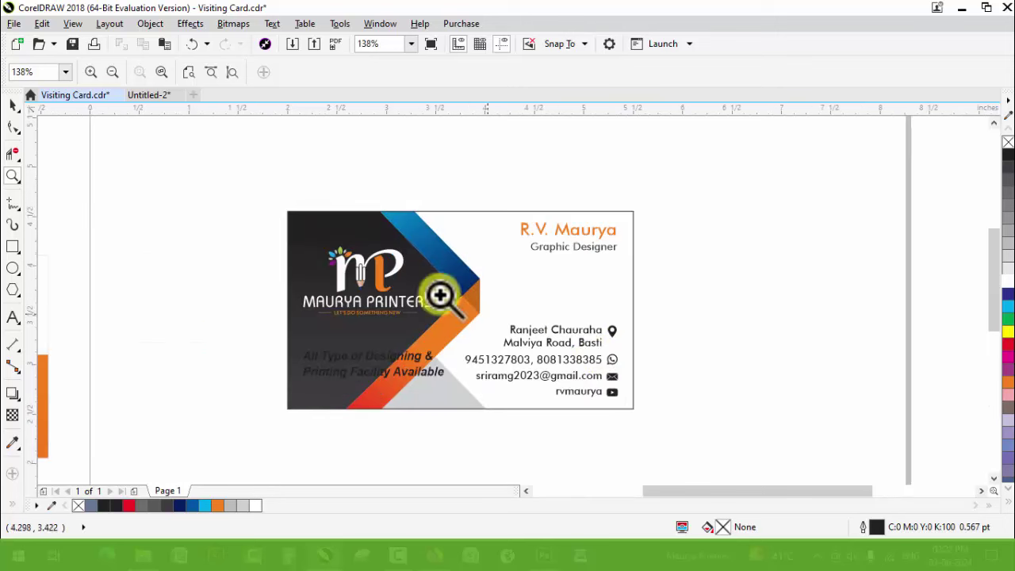
pyautogui.moveTo(654, 410); pyautogui.dragTo(653, 410)
pyautogui.press('space')
pyautogui.keyDown('ctrl'); pyautogui.click(414, 223); pyautogui.keyUp('ctrl')
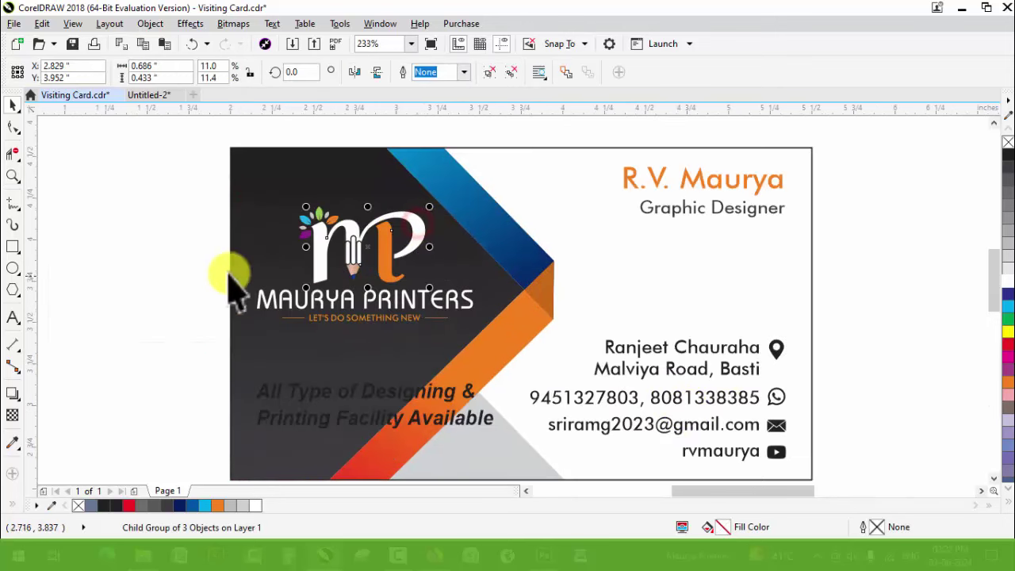
pyautogui.click(144, 256)
pyautogui.click(234, 194)
# Step: Fill the dark left background shape white and the card's background frame black
pyautogui.keyDown('ctrl'); pyautogui.click(261, 202); pyautogui.keyUp('ctrl')
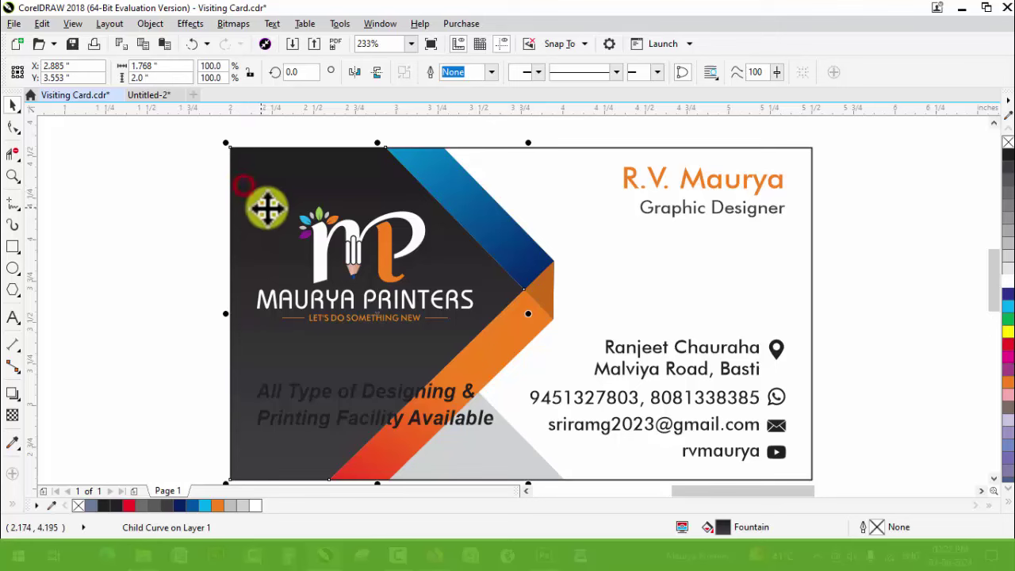
pyautogui.click(1006, 292)
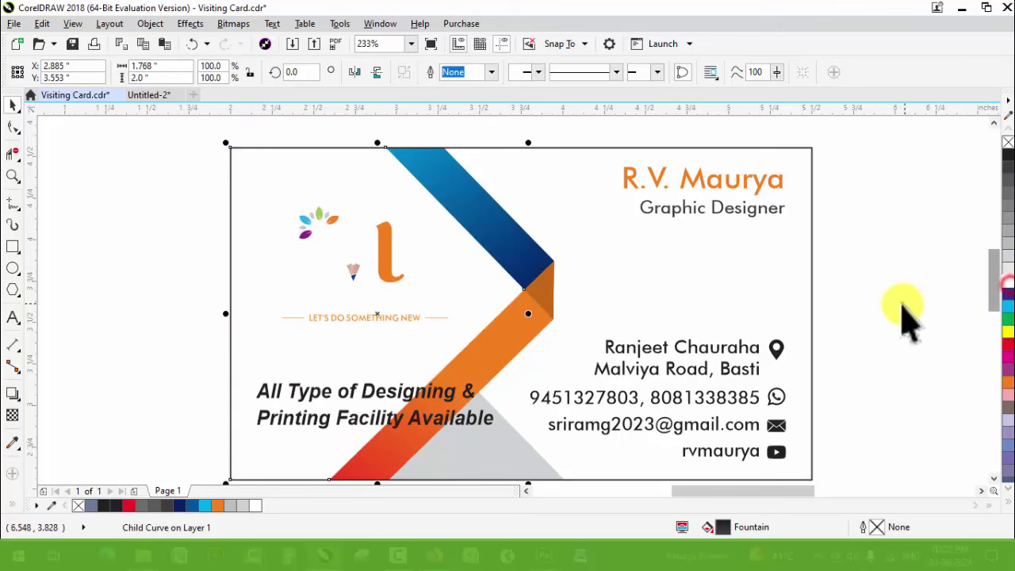
pyautogui.click(899, 301)
pyautogui.click(719, 283)
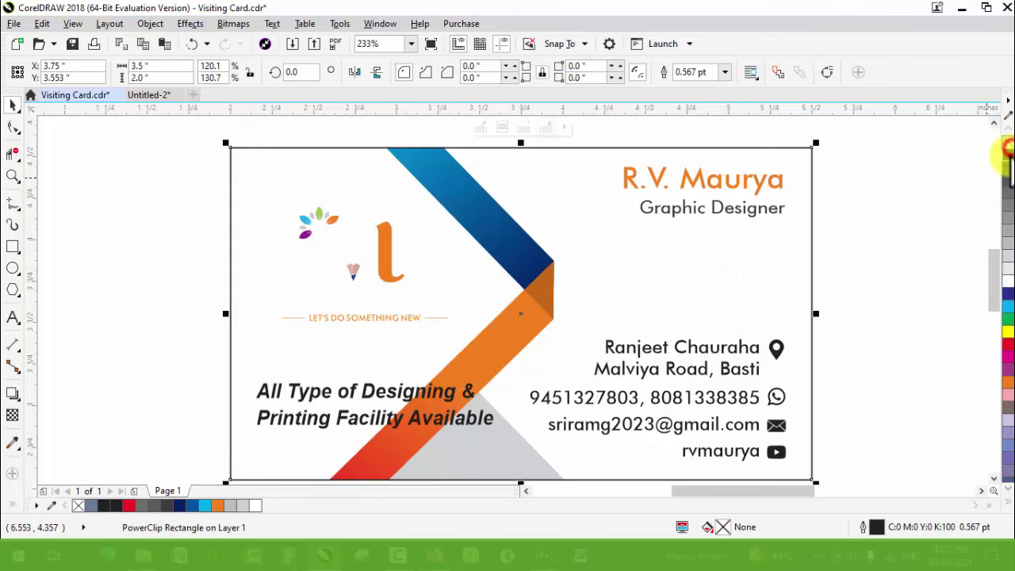
pyautogui.click(1007, 156)
pyautogui.click(898, 295)
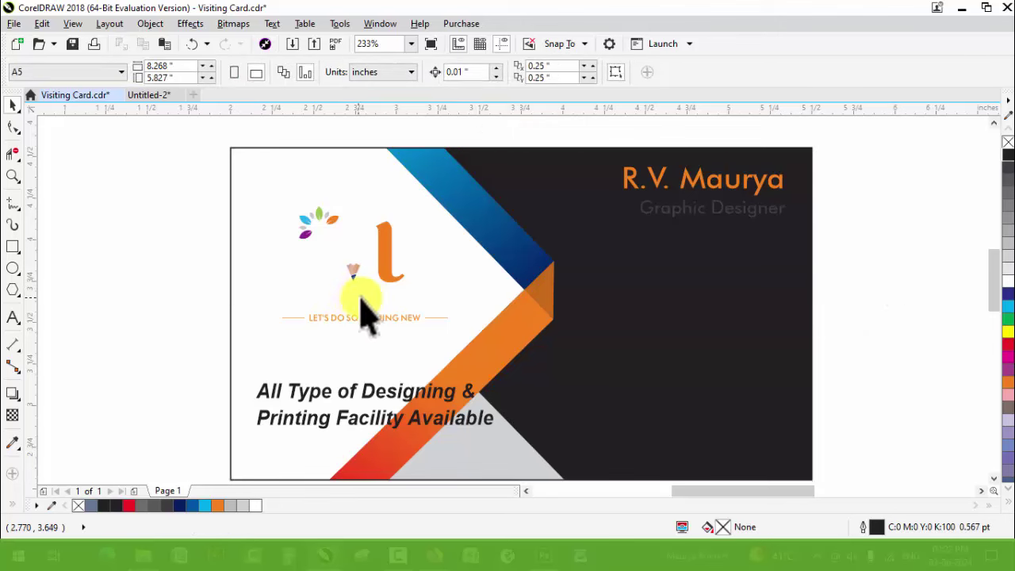
# Step: Undo both background colour changes and reselect the card's background frame
pyautogui.press('z')
pyautogui.scroll(-3, 321, 193)
pyautogui.moveTo(321, 192); pyautogui.dragTo(912, 479)
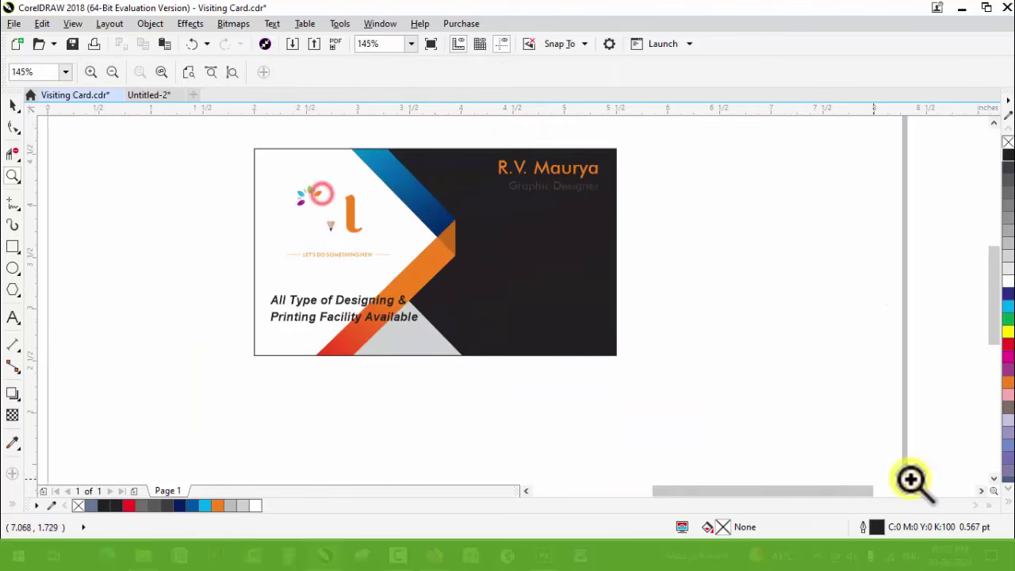
pyautogui.press('space')
pyautogui.hotkey('ctrl', 'z')
pyautogui.hotkey('ctrl', 'z')
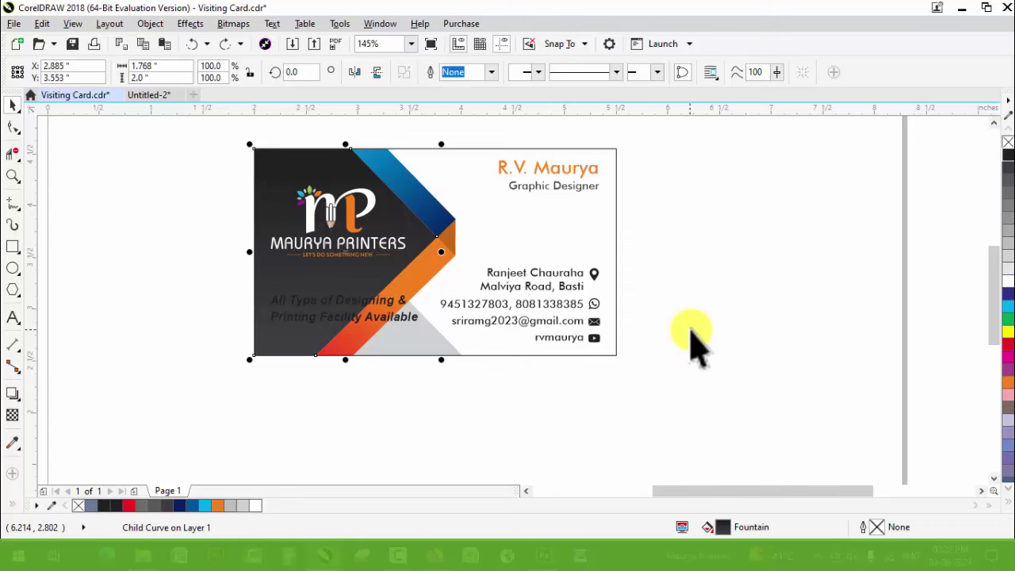
pyautogui.hotkey('ctrl', 'z')
pyautogui.hotkey('ctrl', 'z')
pyautogui.click(719, 332)
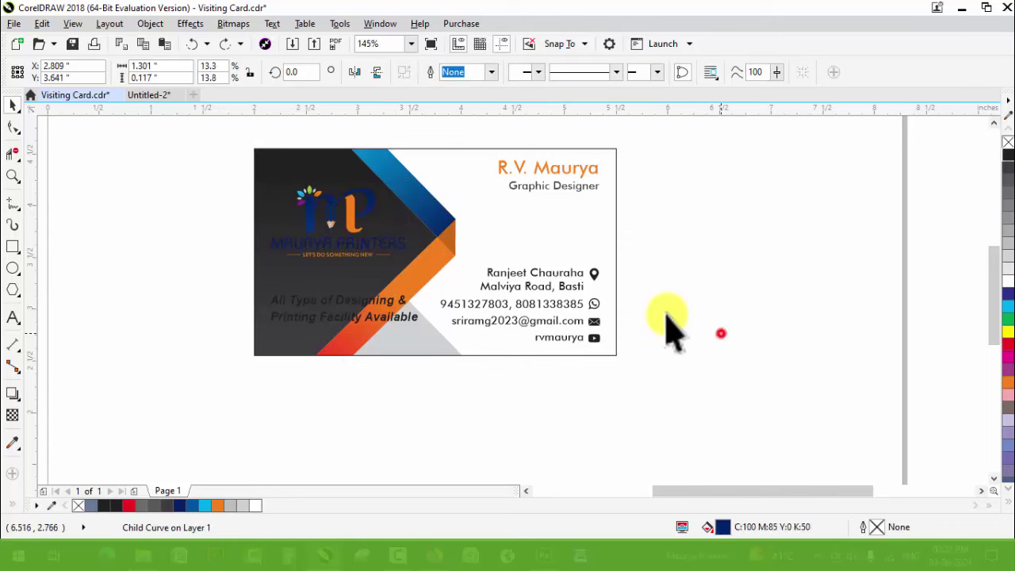
pyautogui.click(562, 240)
# Step: Give the card background a vertical black fountain fill ending in a dark colour
pyautogui.click(1005, 154)
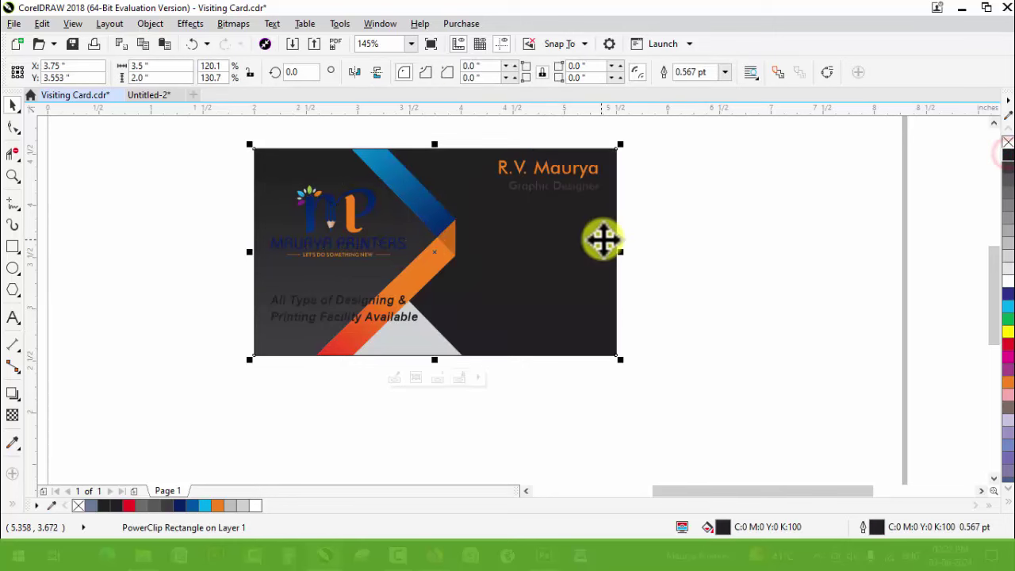
pyautogui.press('g')
pyautogui.moveTo(555, 195); pyautogui.dragTo(555, 373)
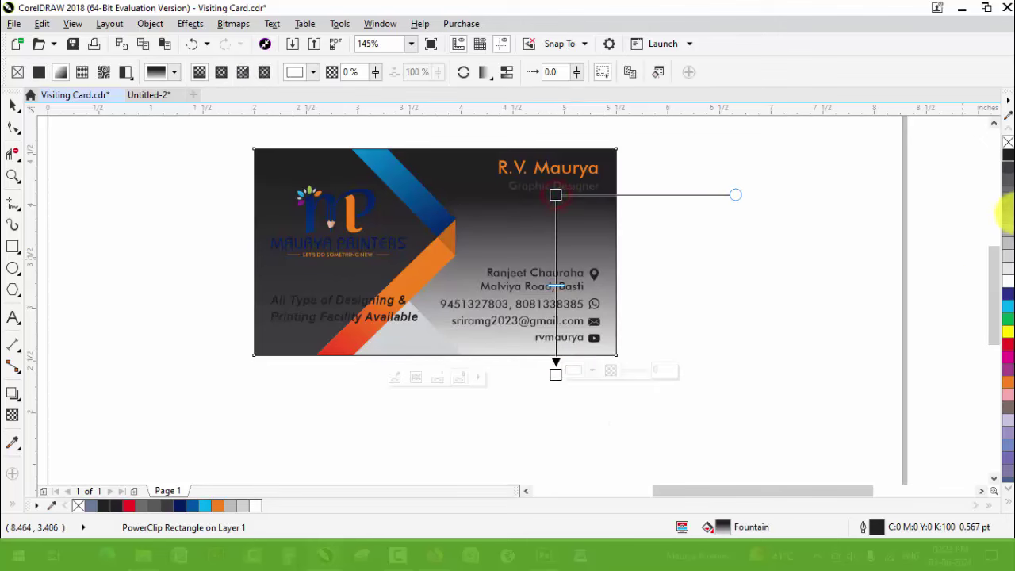
pyautogui.moveTo(1006, 176); pyautogui.dragTo(555, 374)
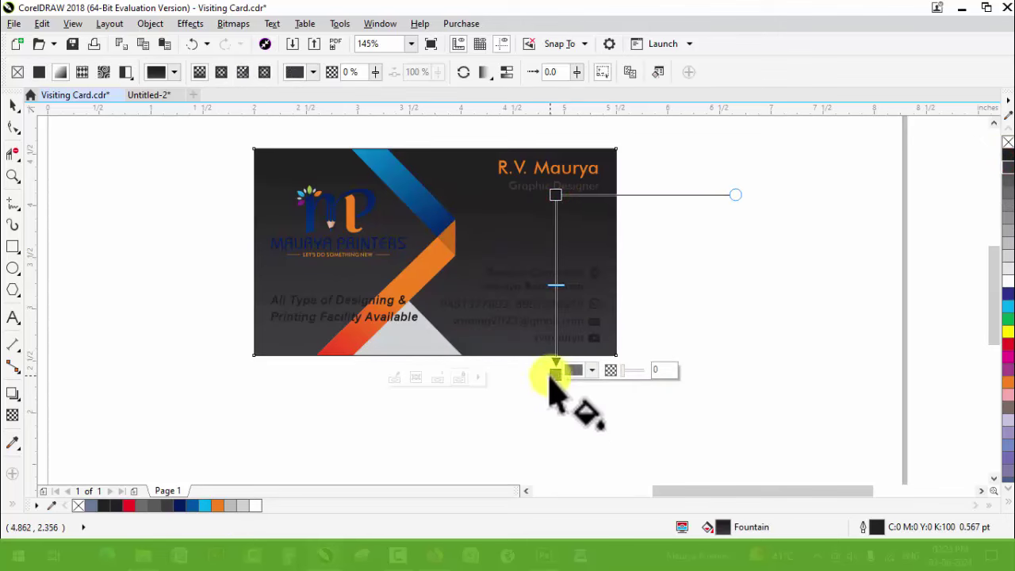
pyautogui.press('space')
# Step: Fill the background shape inside the card's left part white
pyautogui.click(234, 190)
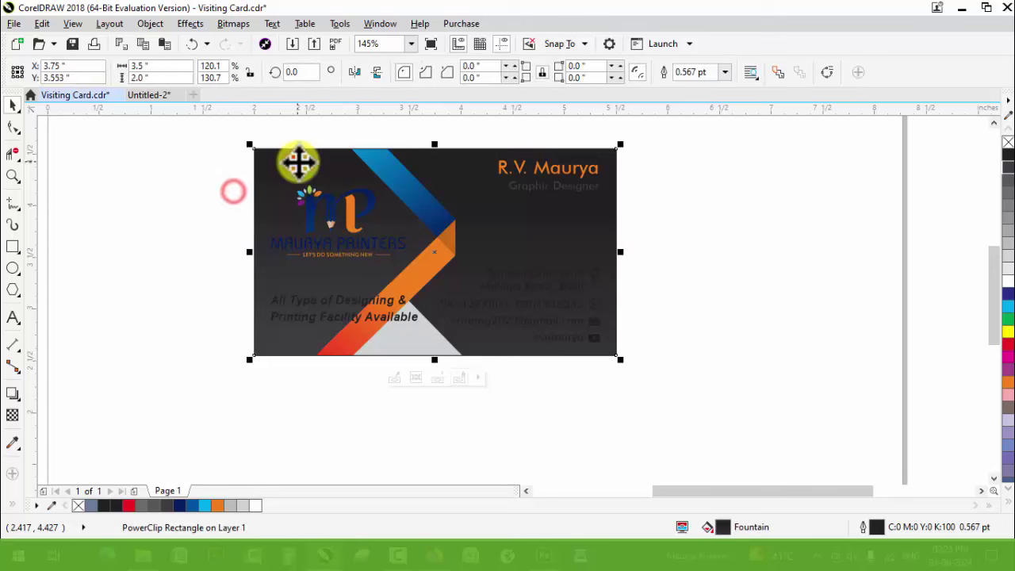
pyautogui.click(1005, 279)
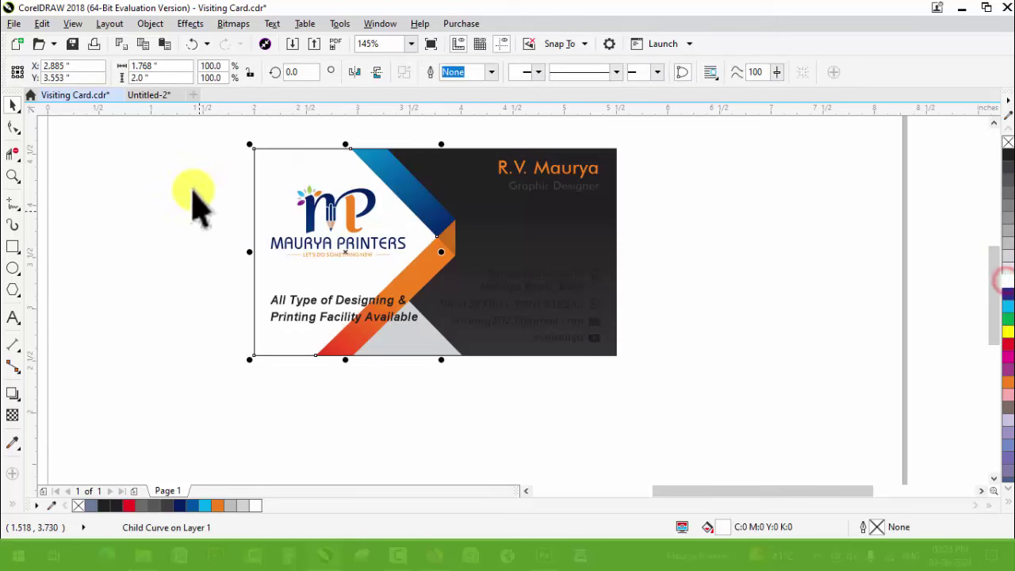
pyautogui.press('z')
pyautogui.moveTo(195, 136); pyautogui.dragTo(689, 404)
pyautogui.press('space')
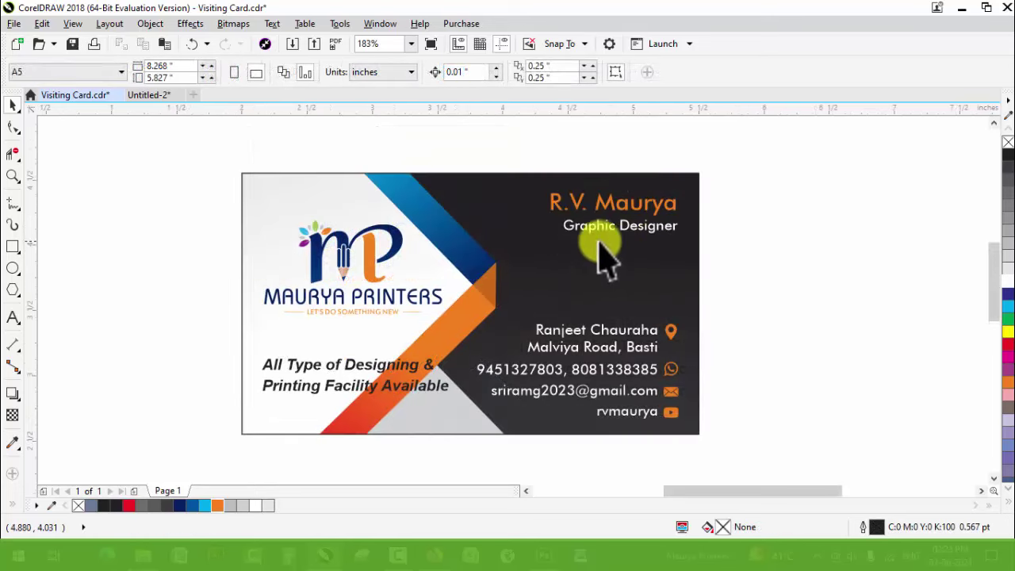
# Step: Draw a freehand line under Graphic Designer to the card's right edge, deleting a stray attempt
pyautogui.press('z')
pyautogui.moveTo(217, 154); pyautogui.dragTo(781, 389)
pyautogui.press('space')
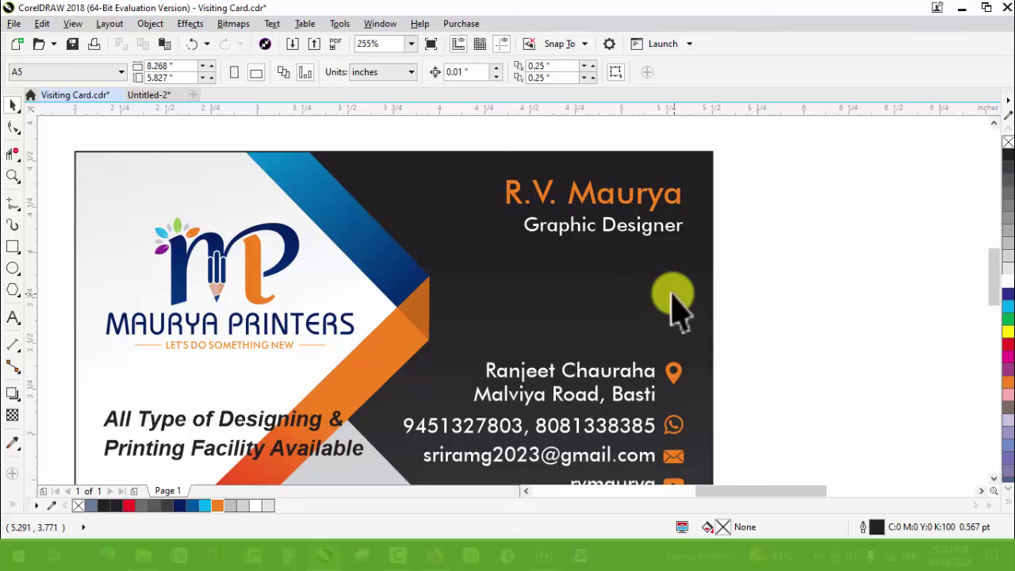
pyautogui.press('F5')
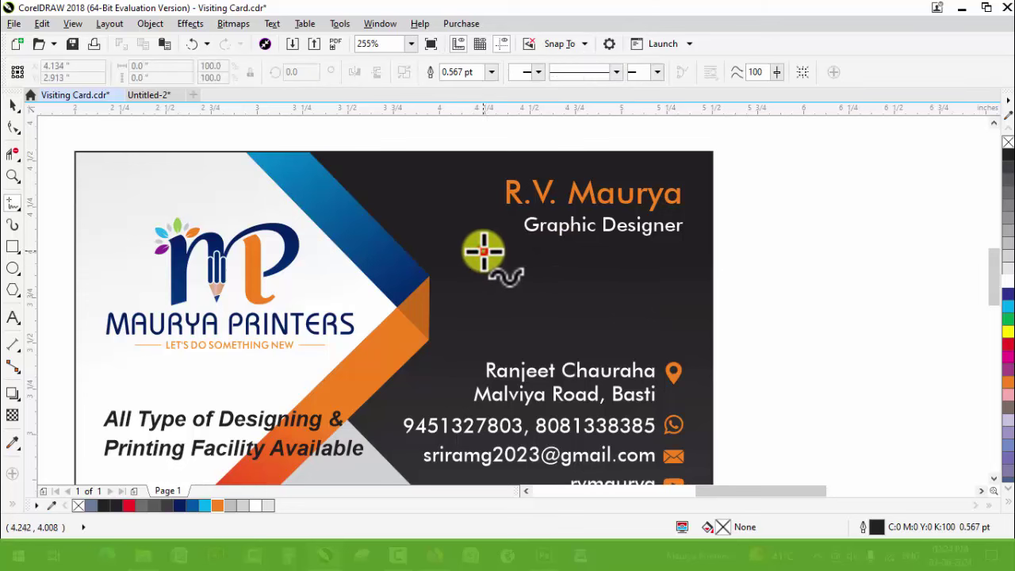
pyautogui.click(484, 253)
pyautogui.click(486, 241)
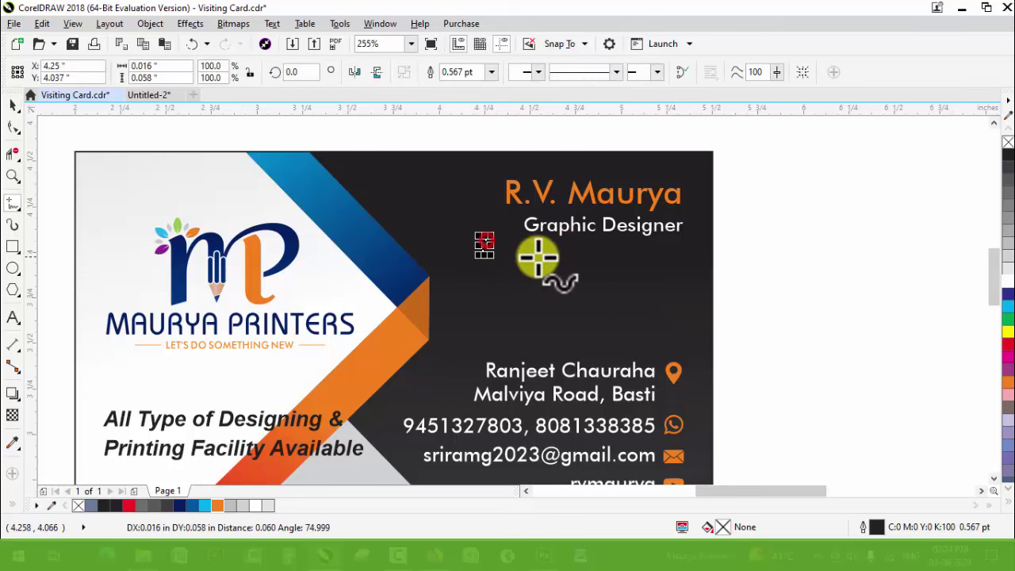
pyautogui.press('Delete')
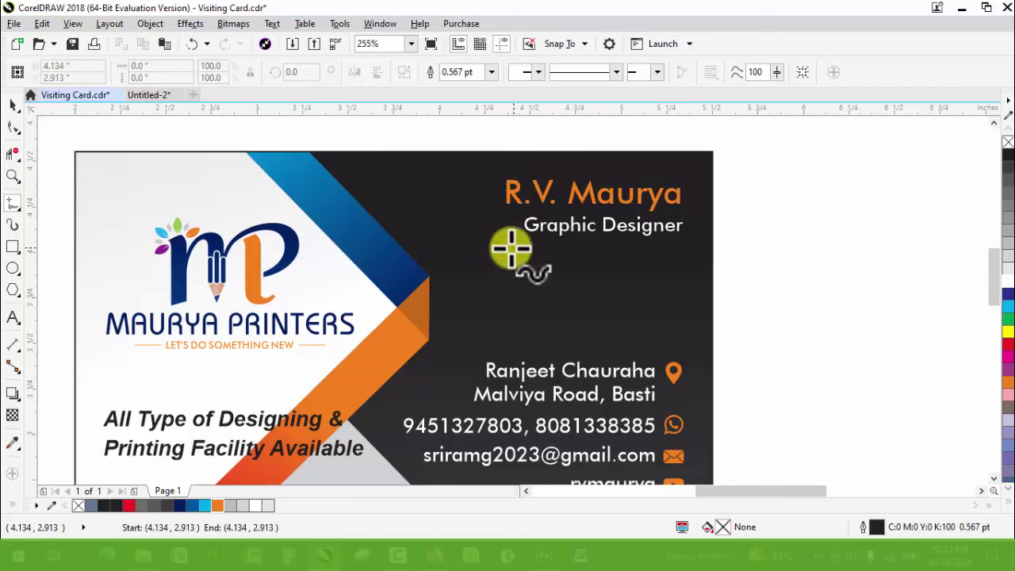
pyautogui.click(510, 248)
pyautogui.click(713, 261)
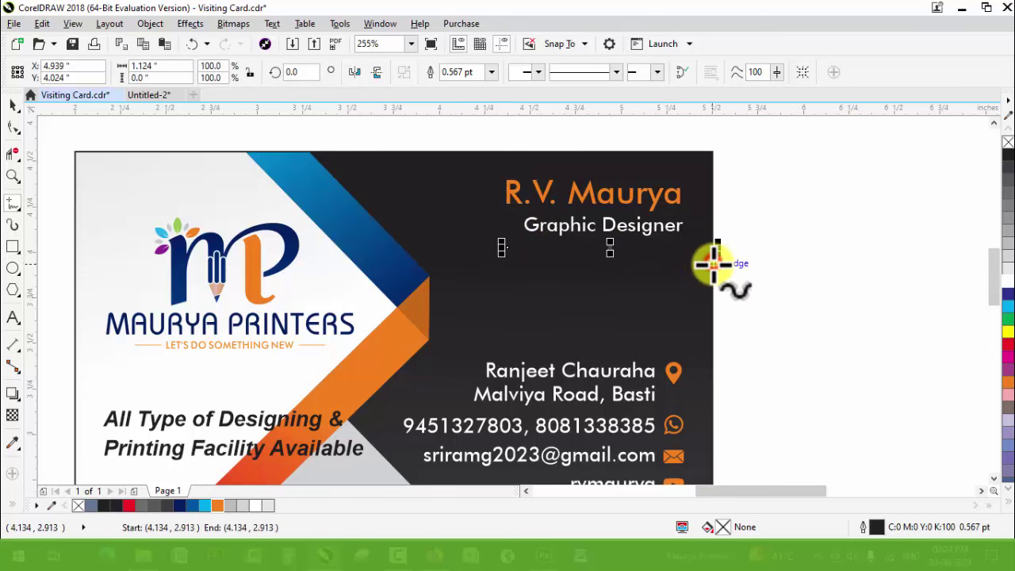
pyautogui.press('space')
# Step: Nudge the line slightly lower and convert its outline to a filled object
pyautogui.press('z')
pyautogui.moveTo(385, 188); pyautogui.dragTo(847, 310)
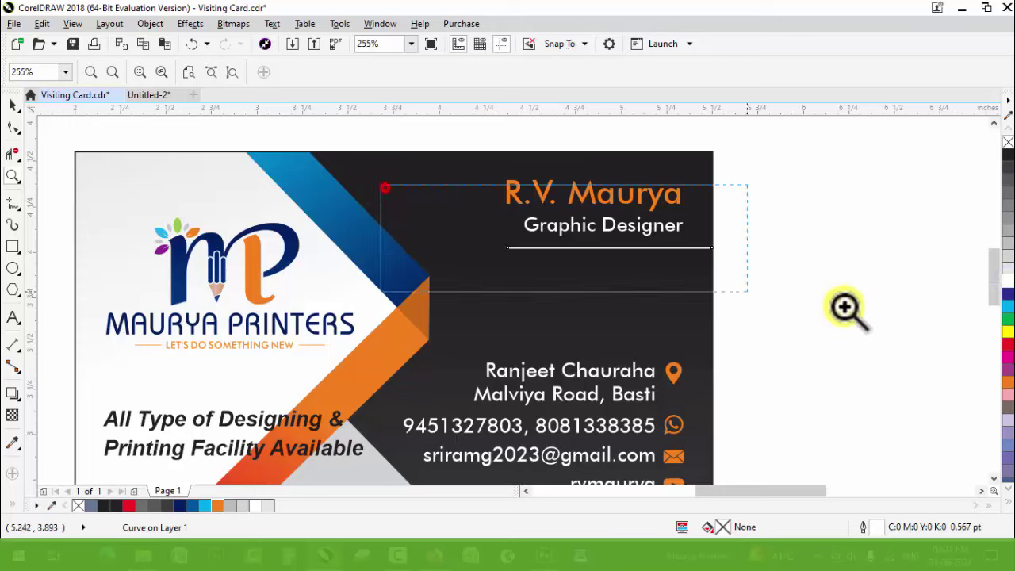
pyautogui.press('space')
pyautogui.moveTo(648, 318); pyautogui.dragTo(648, 322)
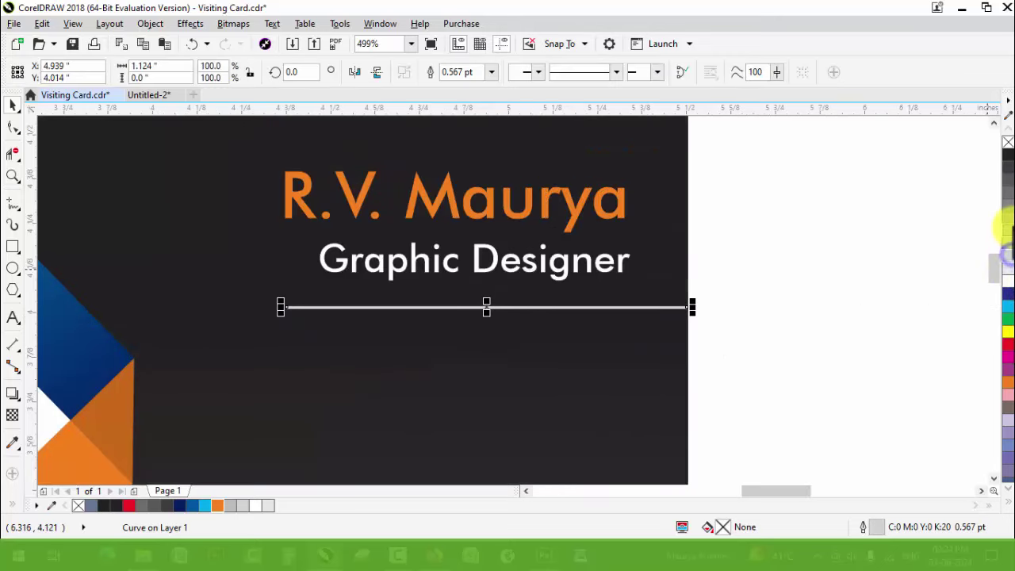
pyautogui.rightClick(1006, 142)
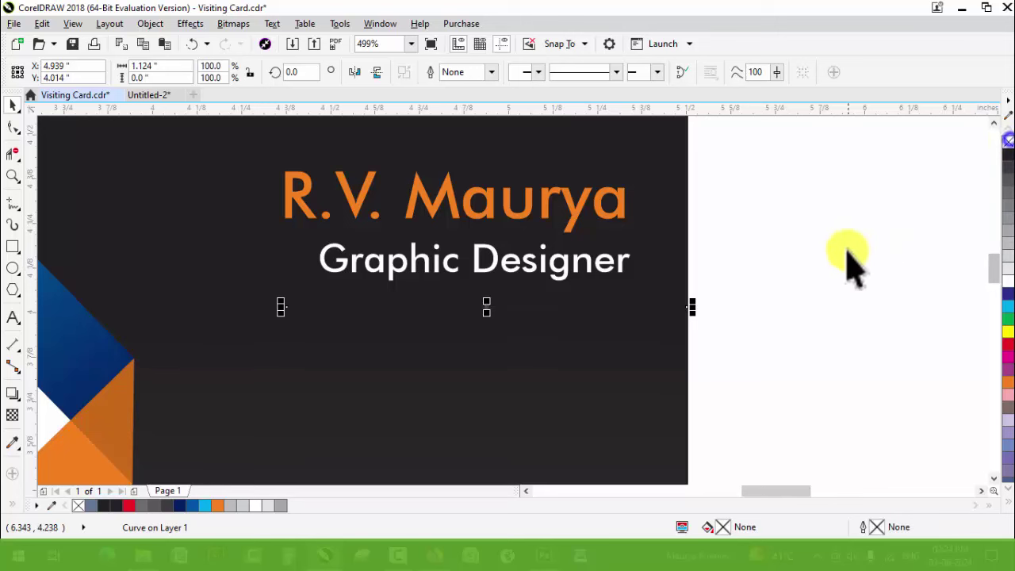
pyautogui.hotkey('ctrl', 'z')
pyautogui.hotkey('ctrl', 'shift', 'q')
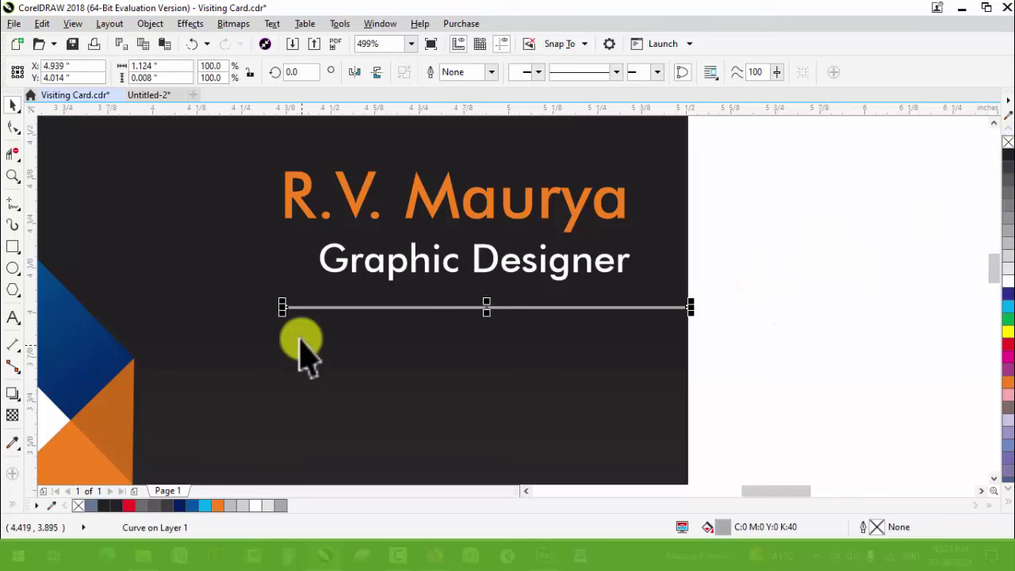
# Step: Make a short, thicker orange copy at the right end of the grey line
pyautogui.moveTo(282, 309); pyautogui.dragTo(546, 338)
pyautogui.scroll(4, 620, 306)
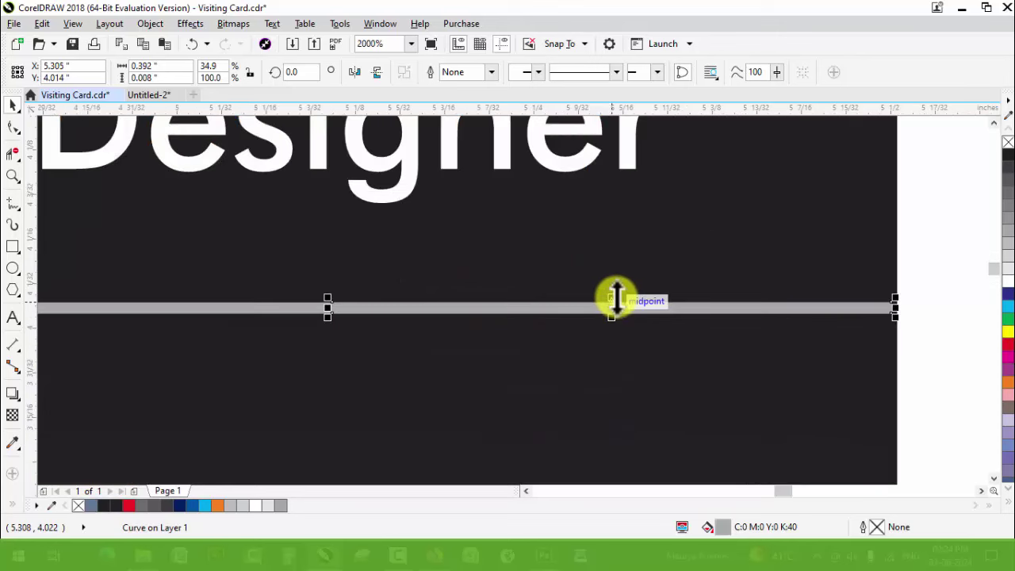
pyautogui.moveTo(617, 298); pyautogui.dragTo(622, 292)
pyautogui.click(1005, 382)
pyautogui.scroll(2, 566, 306)
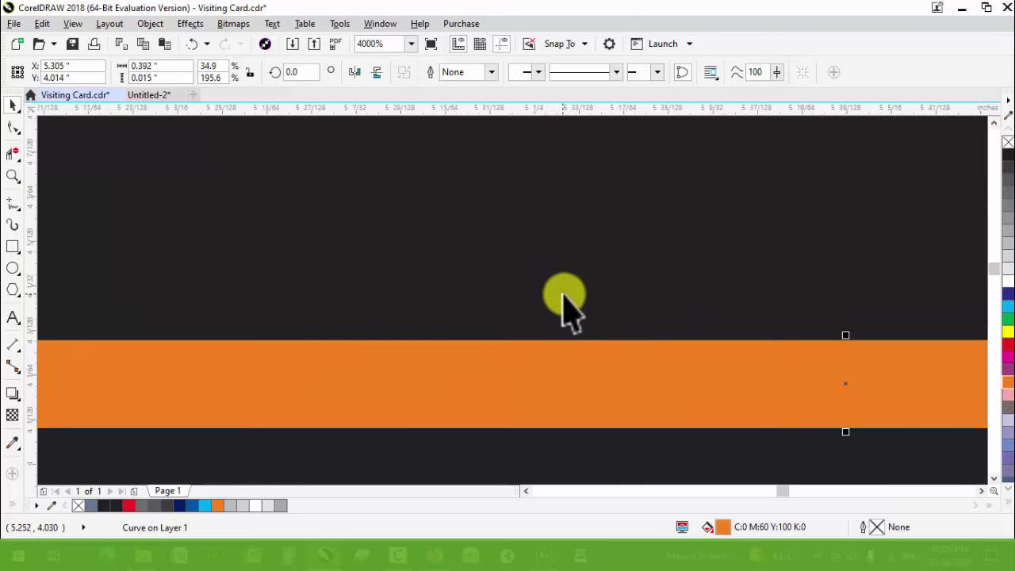
pyautogui.scroll(-5, 557, 306)
pyautogui.scroll(-1, 677, 270)
# Step: Group the grey and orange lines, fine-tune the orange piece's thickness, and zoom to the card
pyautogui.moveTo(773, 270); pyautogui.dragTo(221, 362)
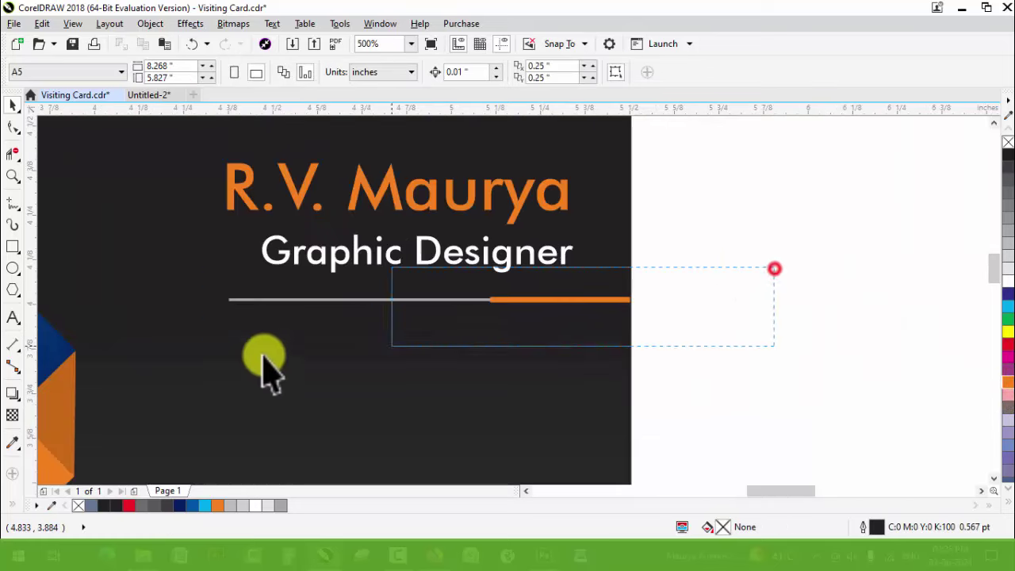
pyautogui.hotkey('ctrl', 'g')
pyautogui.keyDown('ctrl'); pyautogui.click(572, 302); pyautogui.keyUp('ctrl')
pyautogui.scroll(5, 625, 362)
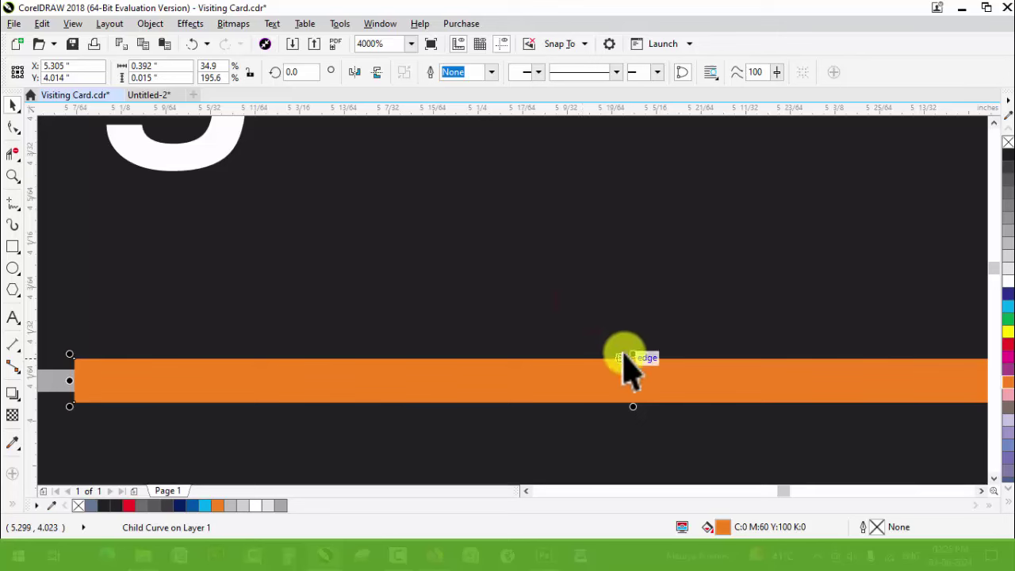
pyautogui.moveTo(641, 351); pyautogui.dragTo(643, 348)
pyautogui.scroll(-10, 793, 317)
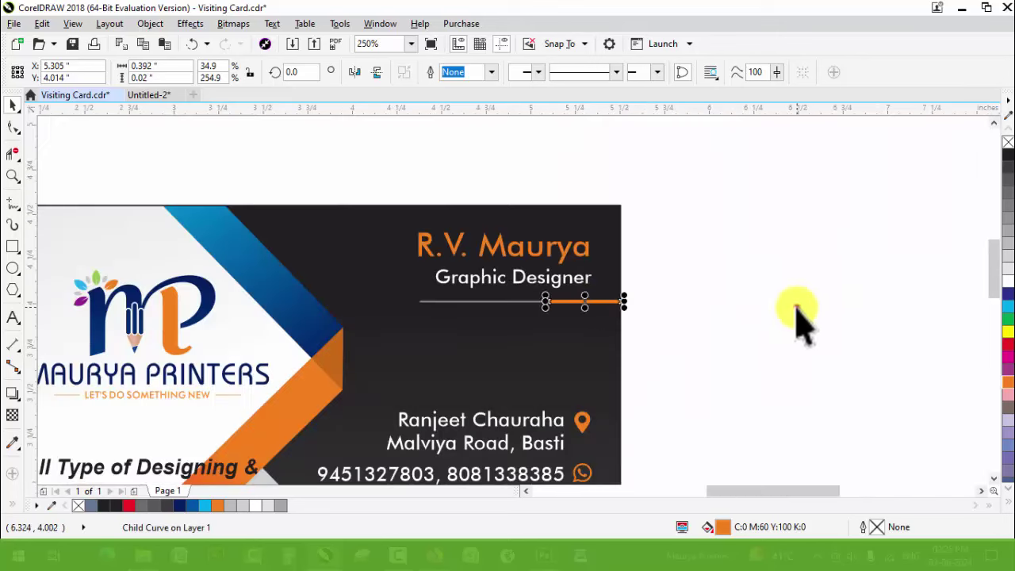
pyautogui.click(795, 306)
pyautogui.scroll(-3, 566, 256)
pyautogui.press('z')
pyautogui.moveTo(313, 185); pyautogui.dragTo(683, 345)
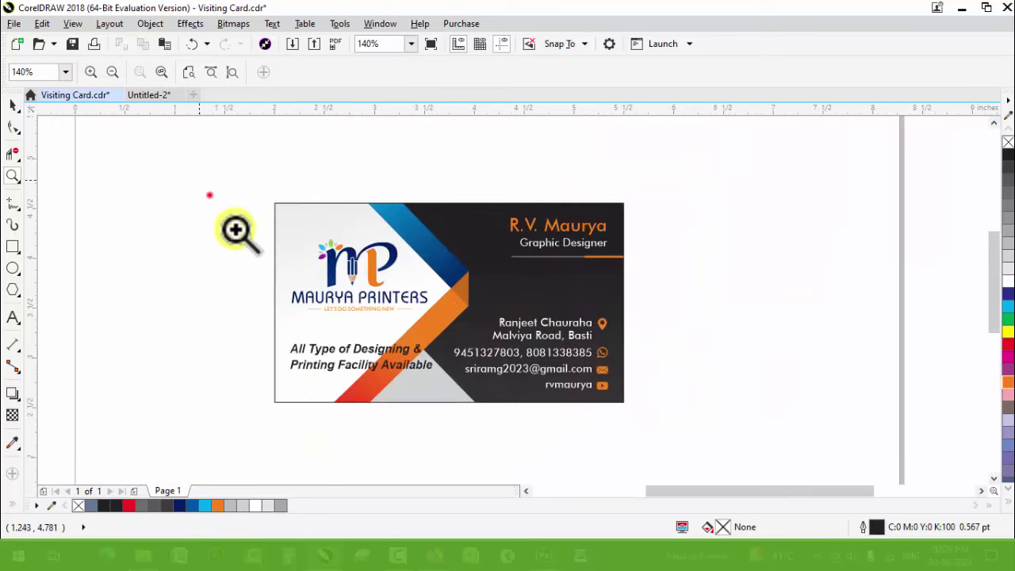
# Step: Try moving the tagline off the card, return it, and zoom in on it
pyautogui.scroll(1, 291, 307)
pyautogui.press('space')
pyautogui.click(379, 389)
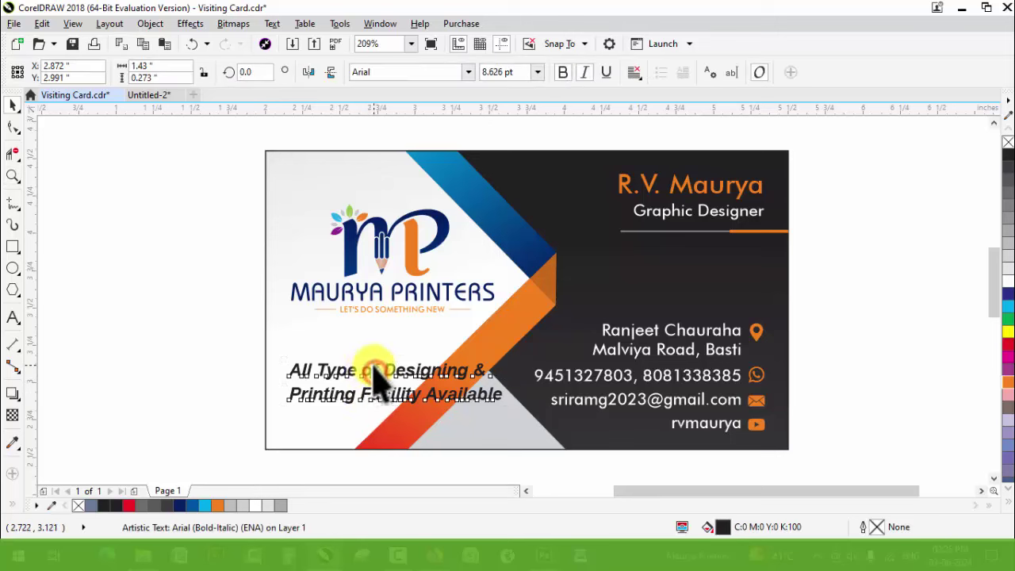
pyautogui.scroll(-2, 378, 380)
pyautogui.moveTo(373, 373); pyautogui.dragTo(538, 448)
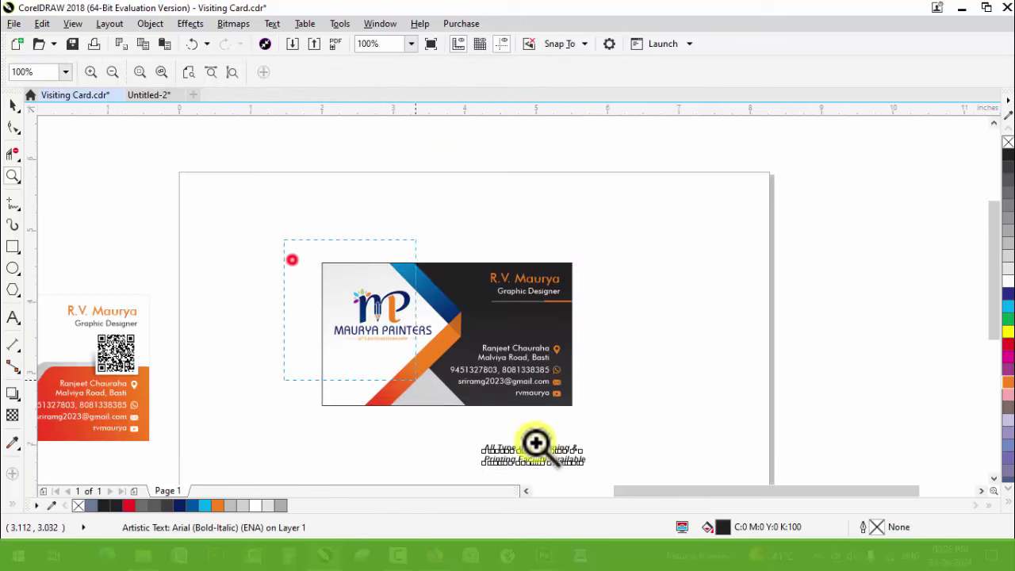
pyautogui.scroll(1, 535, 444)
pyautogui.press('space')
pyautogui.moveTo(573, 400); pyautogui.dragTo(390, 293)
pyautogui.press('z')
pyautogui.moveTo(187, 201); pyautogui.dragTo(564, 356)
pyautogui.press('space')
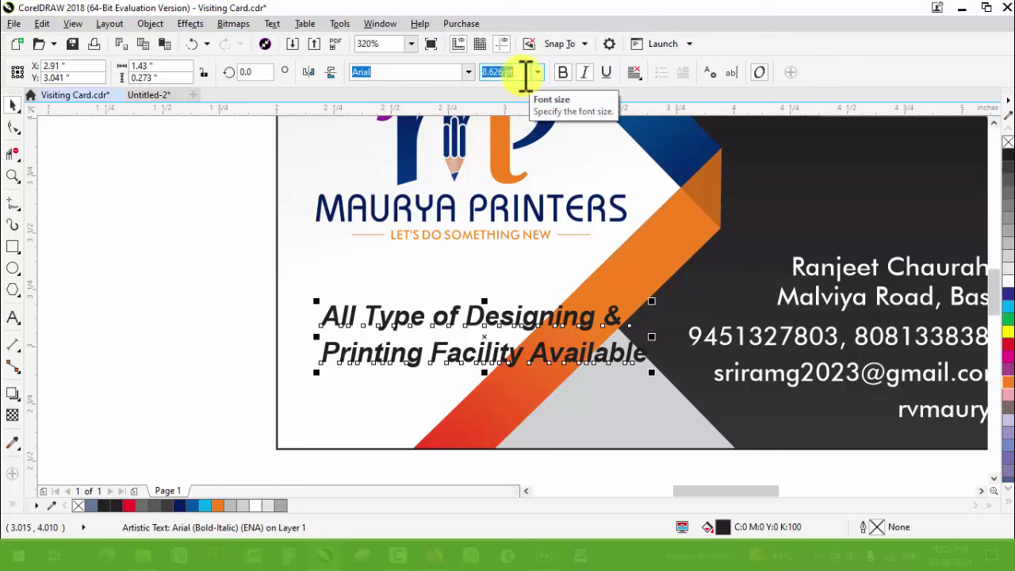
pyautogui.write('7')
# Step: Set the tagline to 7 pt, narrow it, remove bold, and put 'Available' on its own line
pyautogui.press('Return')
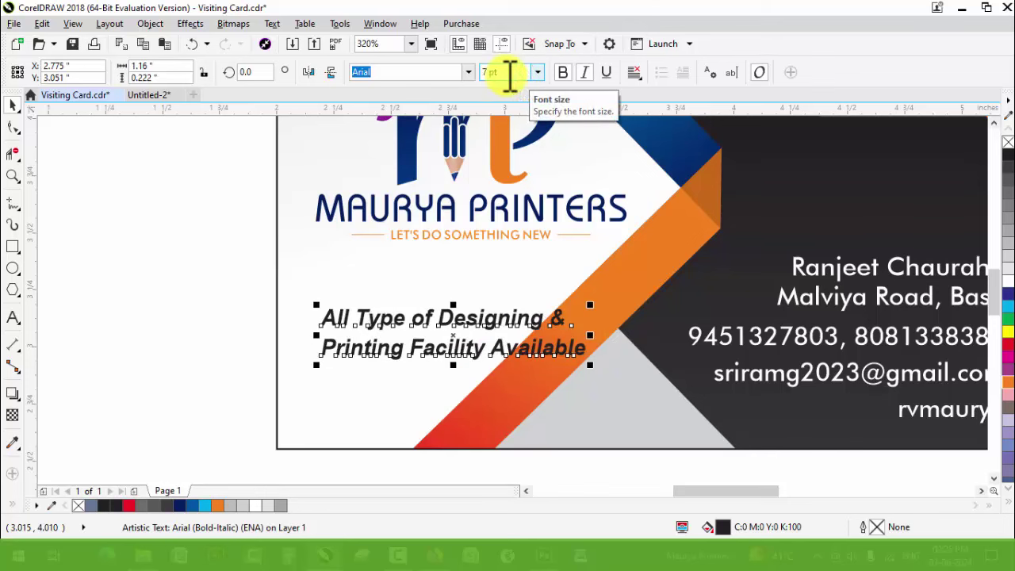
pyautogui.moveTo(589, 339)
pyautogui.mouseDown()
pyautogui.moveTo(562, 339)
pyautogui.moveTo(569, 345)
pyautogui.mouseUp()
pyautogui.click(563, 72)
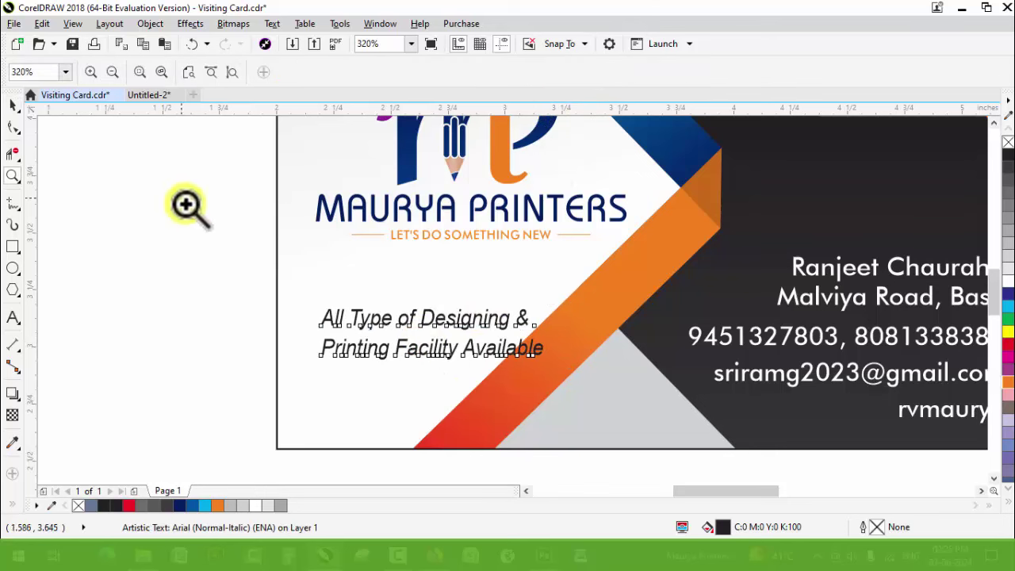
pyautogui.scroll(1, 635, 408)
pyautogui.doubleClick(478, 281)
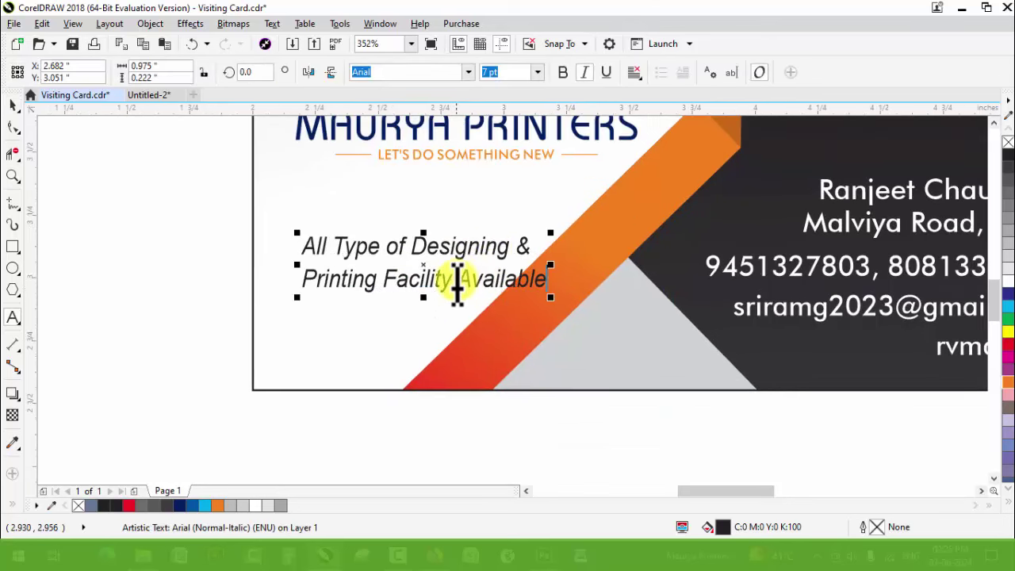
pyautogui.press('Return')
pyautogui.hotkey('ctrl', 'space')
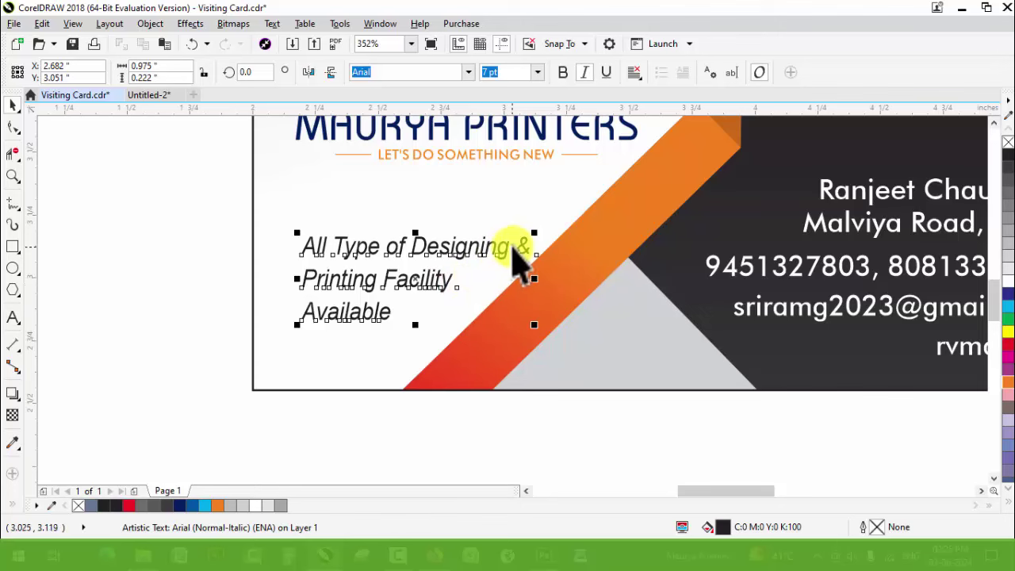
# Step: Move the reformatted tagline off the card onto the pasteboard
pyautogui.scroll(-5, 373, 317)
pyautogui.press('z')
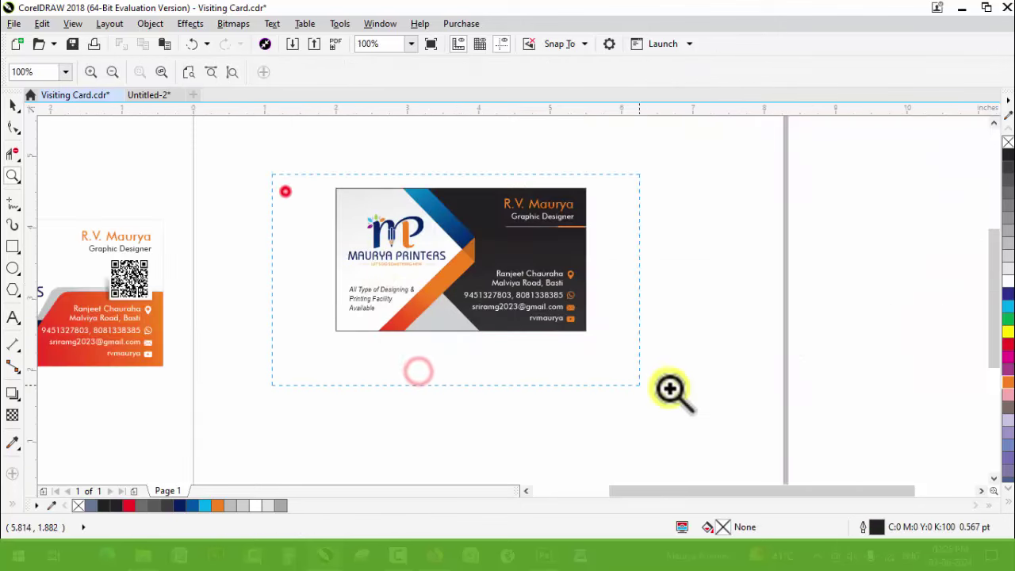
pyautogui.moveTo(285, 190); pyautogui.dragTo(671, 390)
pyautogui.moveTo(371, 319); pyautogui.dragTo(373, 333)
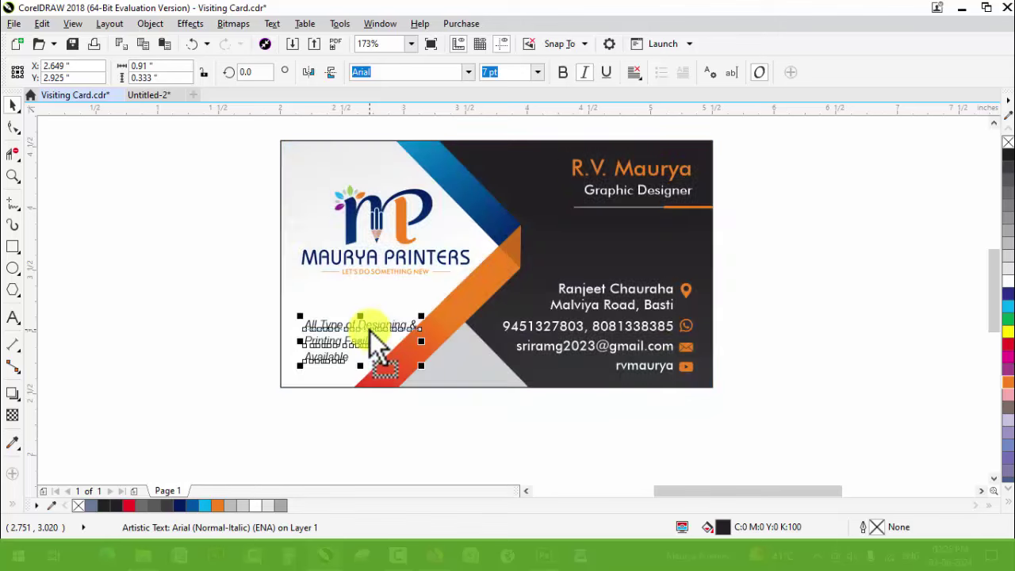
pyautogui.hotkey('ctrl', 'z')
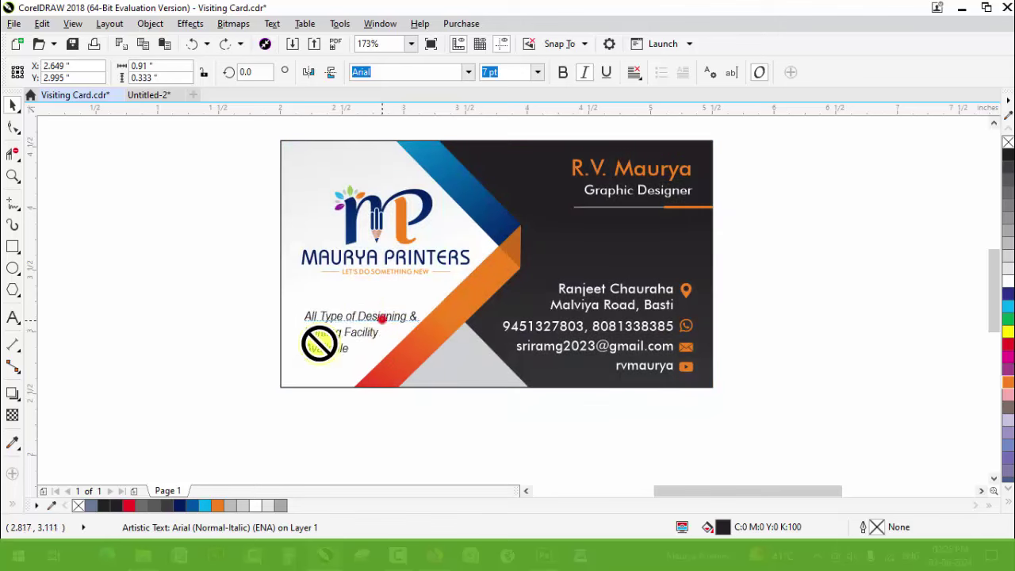
pyautogui.moveTo(382, 317); pyautogui.dragTo(464, 441)
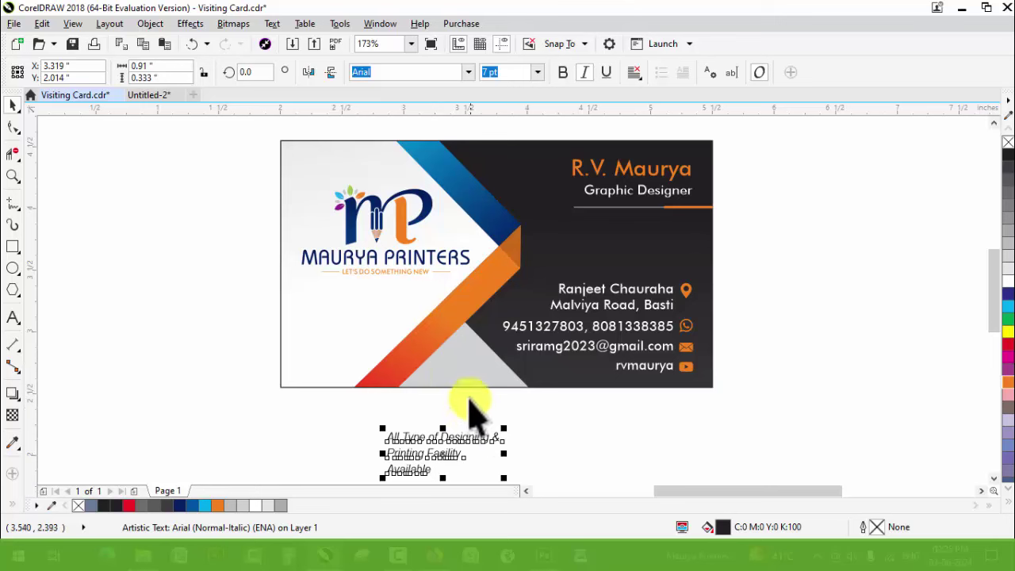
pyautogui.scroll(-3, 444, 376)
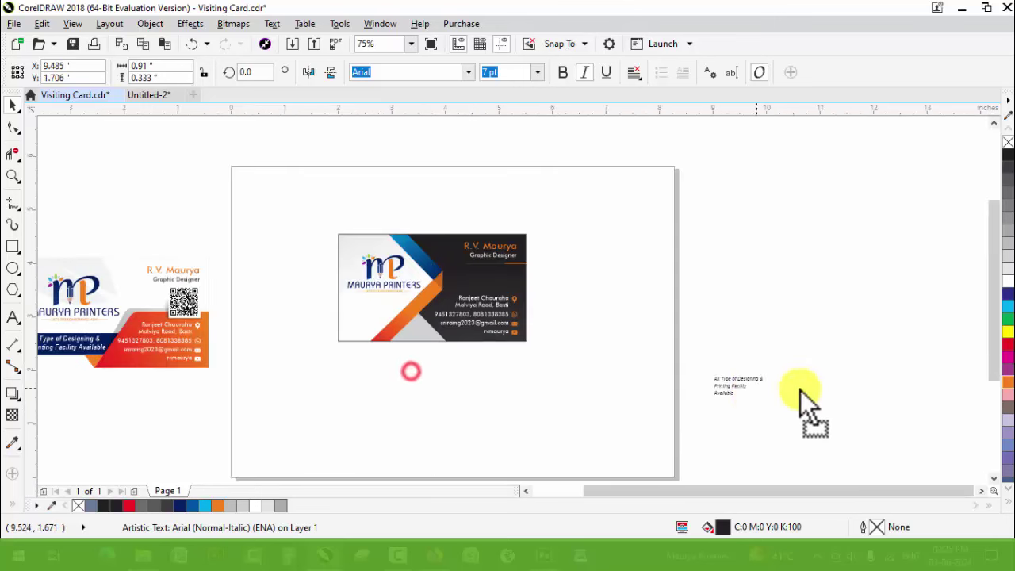
# Step: Take the QR code from the reference card's PowerClip and place it at the new card's lower left
pyautogui.moveTo(800, 390); pyautogui.dragTo(802, 390)
pyautogui.click(193, 317)
pyautogui.doubleClick(193, 305)
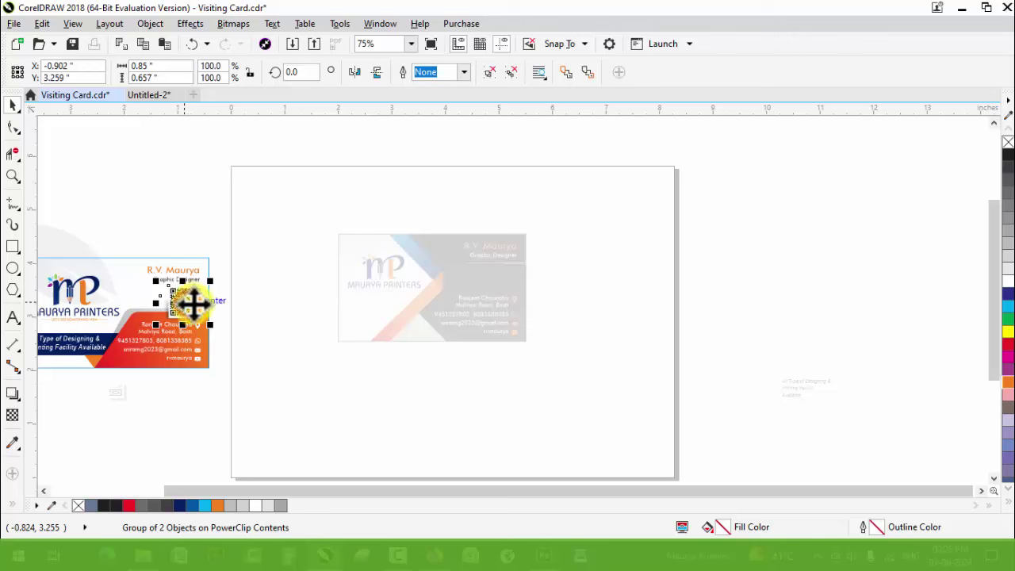
pyautogui.click(332, 405)
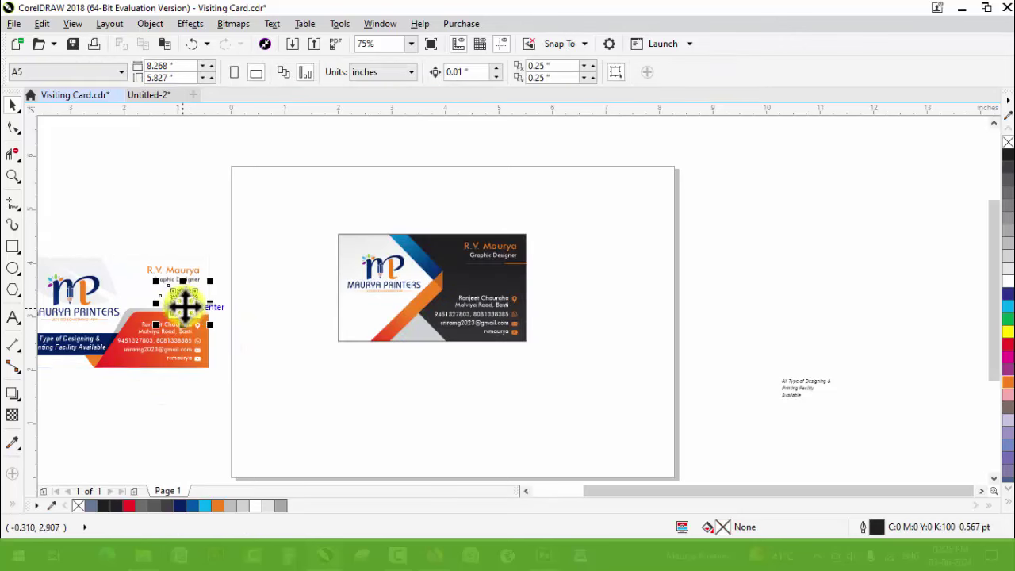
pyautogui.moveTo(182, 297)
pyautogui.mouseDown()
pyautogui.moveTo(372, 321)
pyautogui.moveTo(381, 335)
pyautogui.mouseUp()
pyautogui.press('F2')
pyautogui.moveTo(283, 222); pyautogui.dragTo(629, 378)
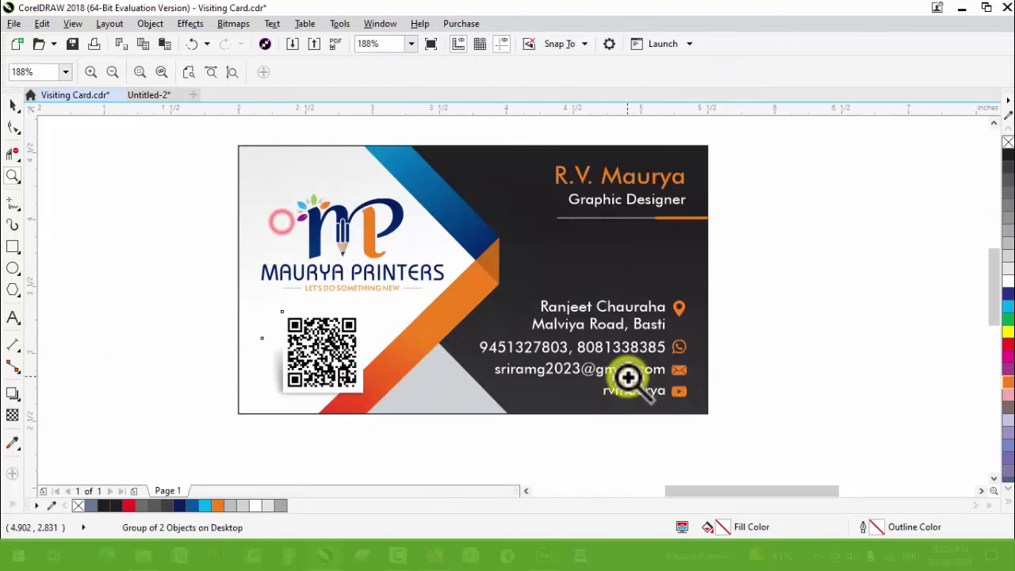
pyautogui.moveTo(335, 367); pyautogui.dragTo(305, 357)
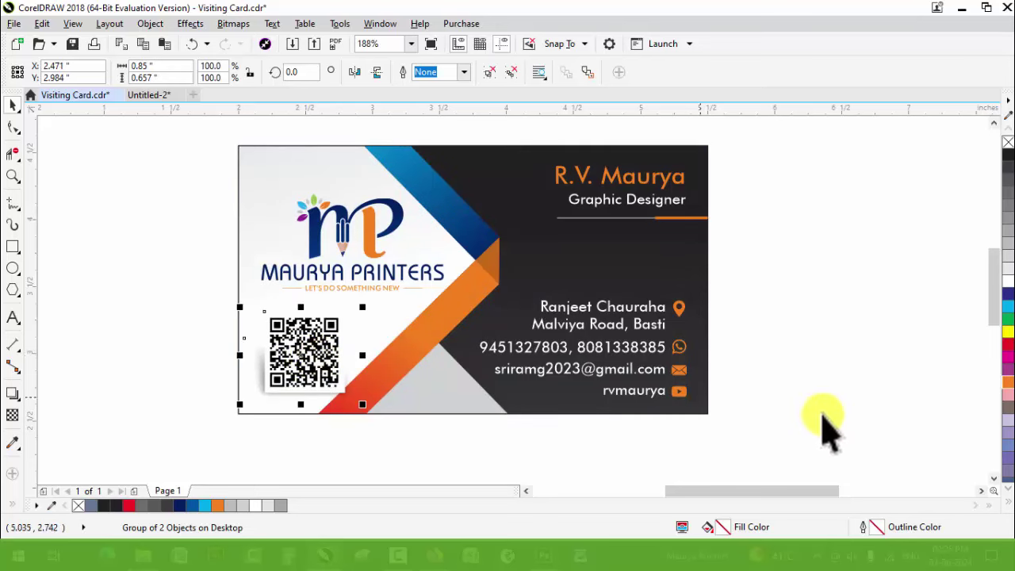
pyautogui.moveTo(313, 349); pyautogui.dragTo(317, 351)
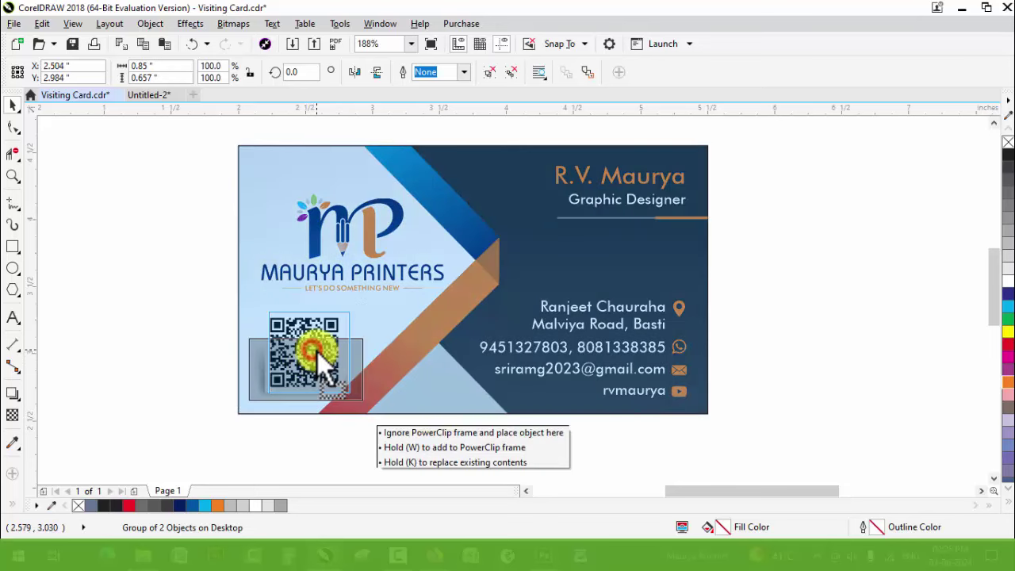
# Step: Group all card objects and duplicate the card below the original
pyautogui.scroll(-2, 368, 295)
pyautogui.moveTo(225, 166); pyautogui.dragTo(674, 420)
pyautogui.hotkey('ctrl', 'g')
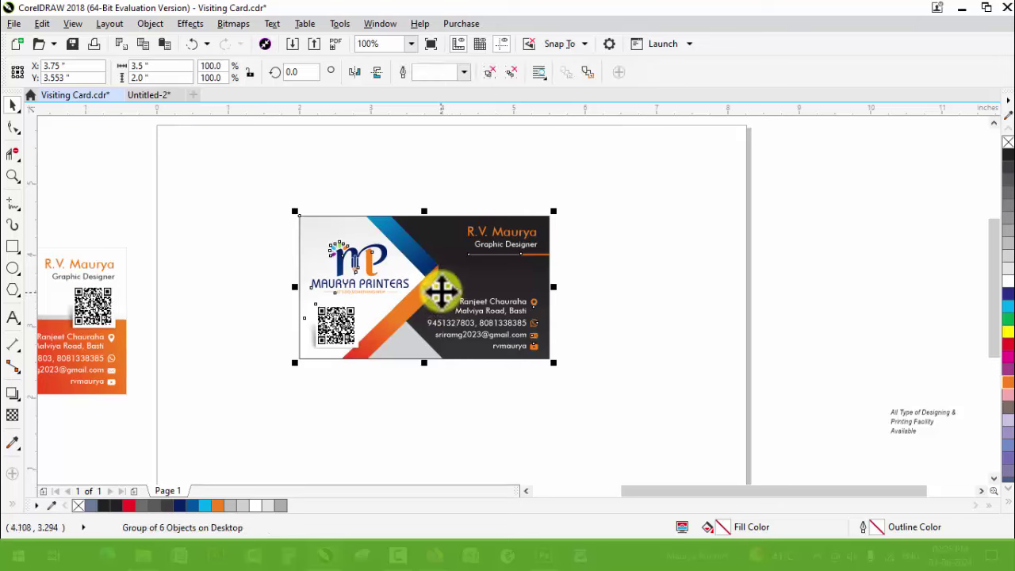
pyautogui.moveTo(431, 276)
pyautogui.mouseDown()
pyautogui.moveTo(456, 196)
pyautogui.moveTo(487, 351)
pyautogui.mouseUp()
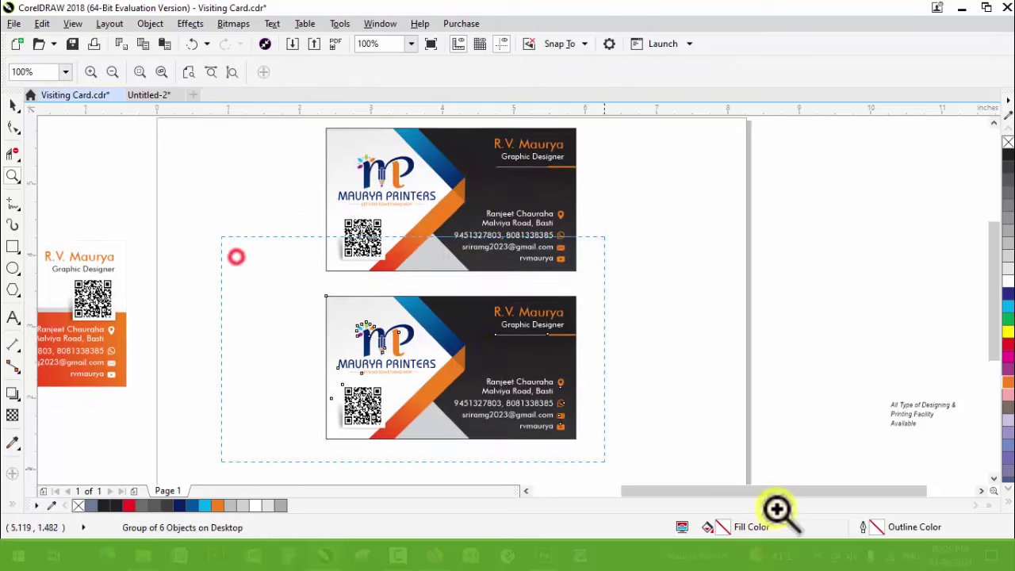
# Step: Ungroup the lower copy, delete its name, title and contact texts, and move the logo right
pyautogui.scroll(1, 645, 396)
pyautogui.click(491, 73)
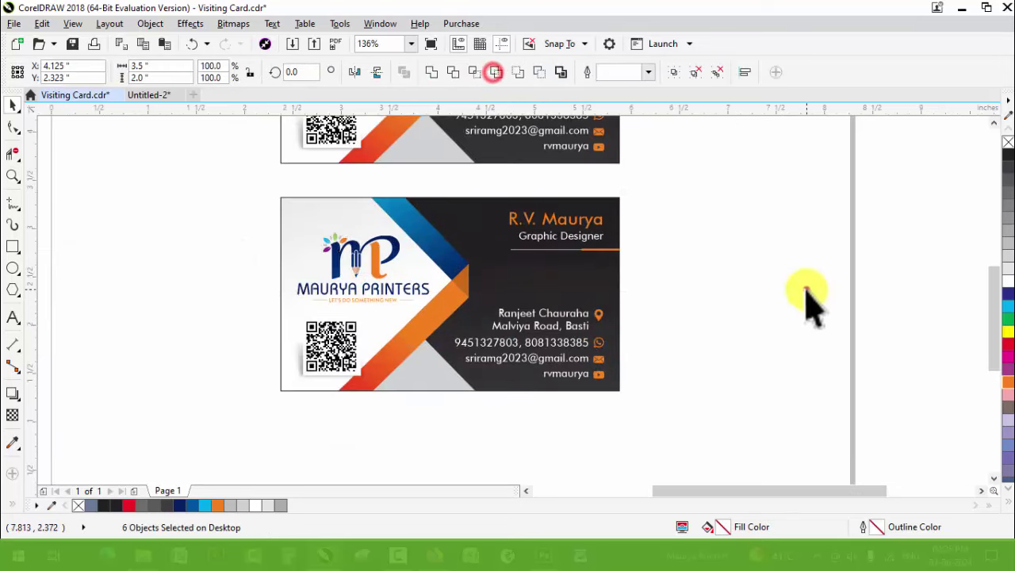
pyautogui.click(803, 290)
pyautogui.click(373, 267)
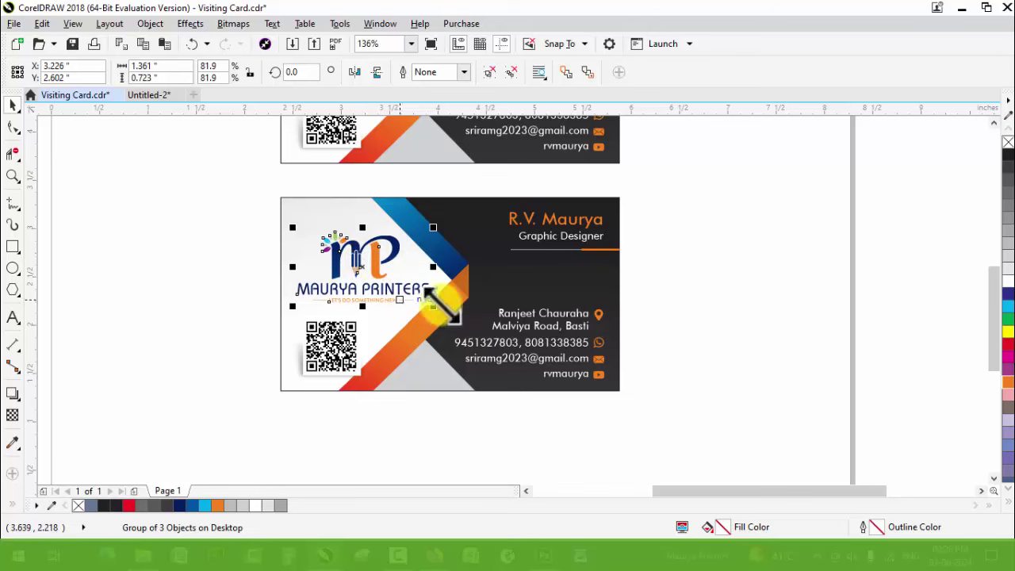
pyautogui.moveTo(664, 281); pyautogui.dragTo(399, 423)
pyautogui.keyDown('shift'); pyautogui.click(555, 219); pyautogui.keyUp('shift')
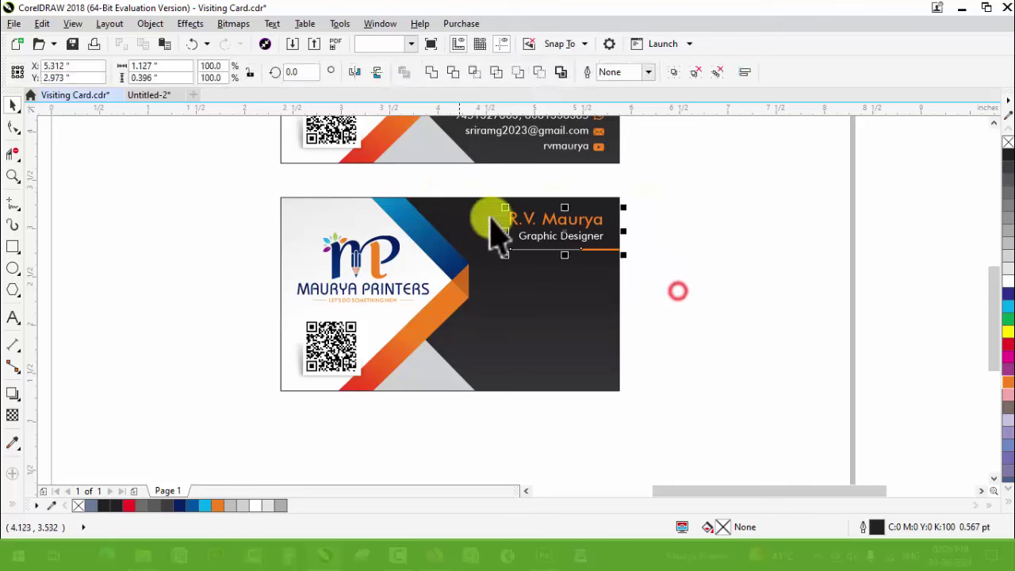
pyautogui.press('Delete')
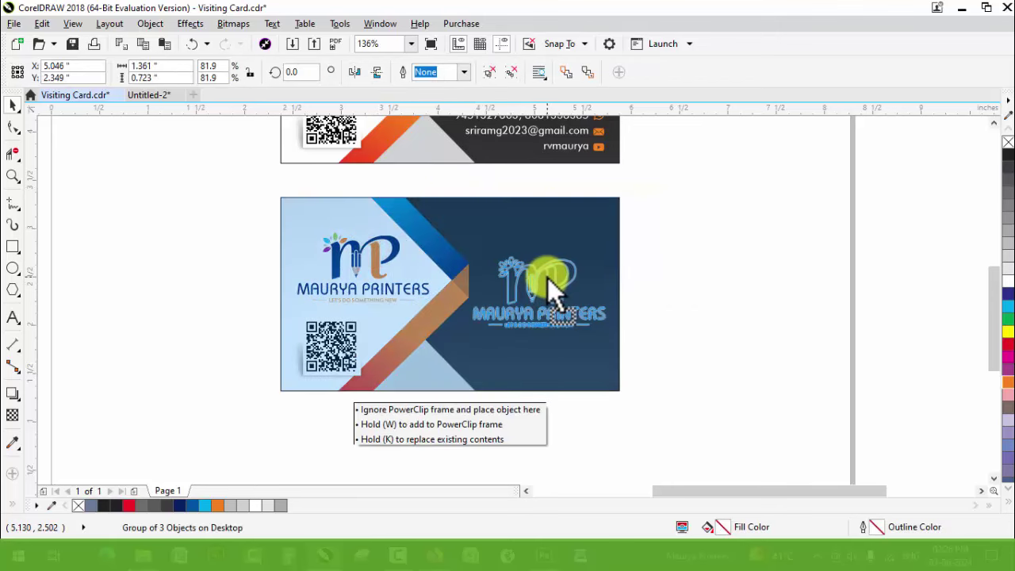
pyautogui.moveTo(376, 265); pyautogui.dragTo(548, 276)
pyautogui.click(579, 230)
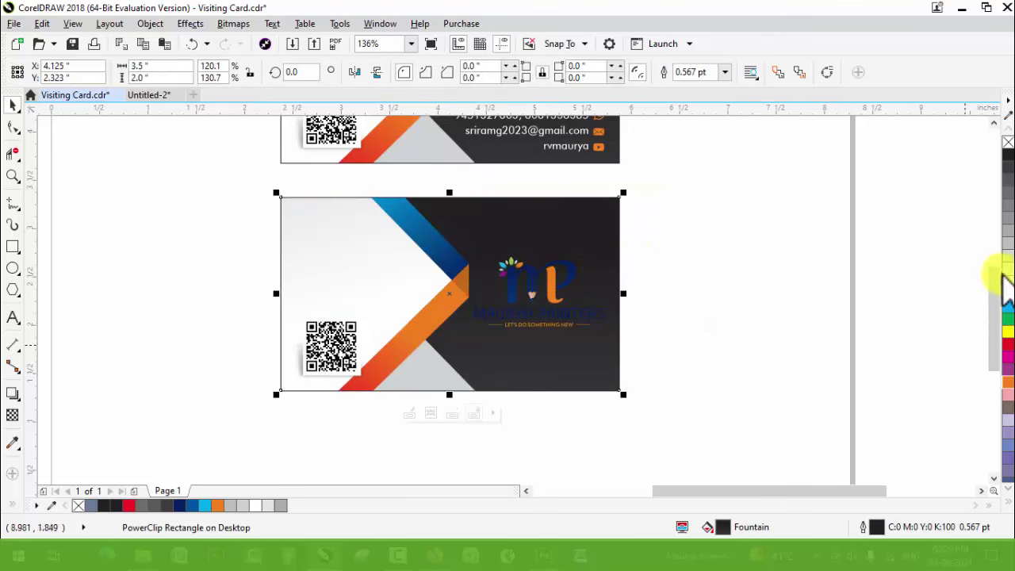
# Step: Give the card background and the black left panel vertical fountain-fill gradients
pyautogui.press('g')
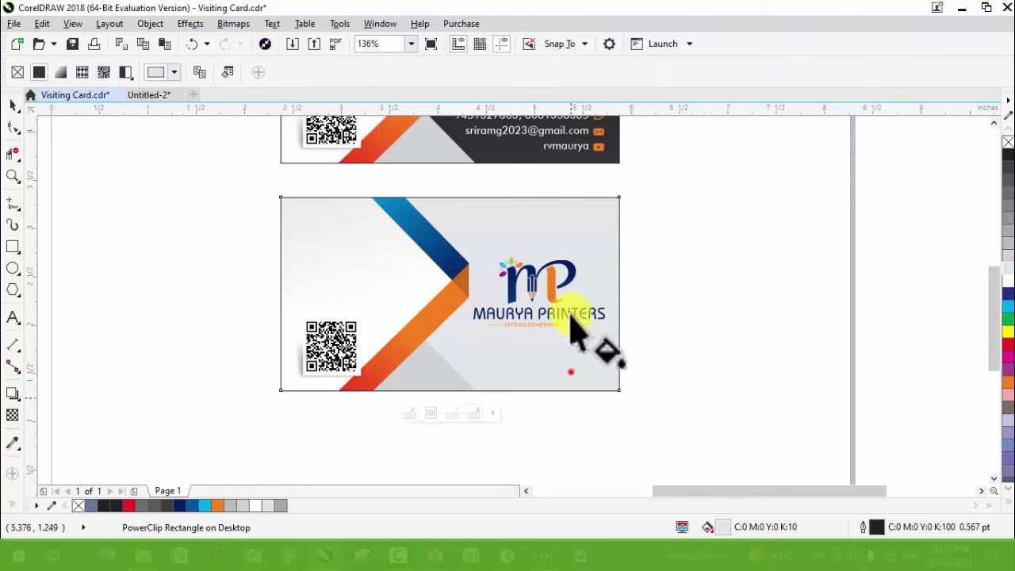
pyautogui.moveTo(569, 369); pyautogui.dragTo(570, 225)
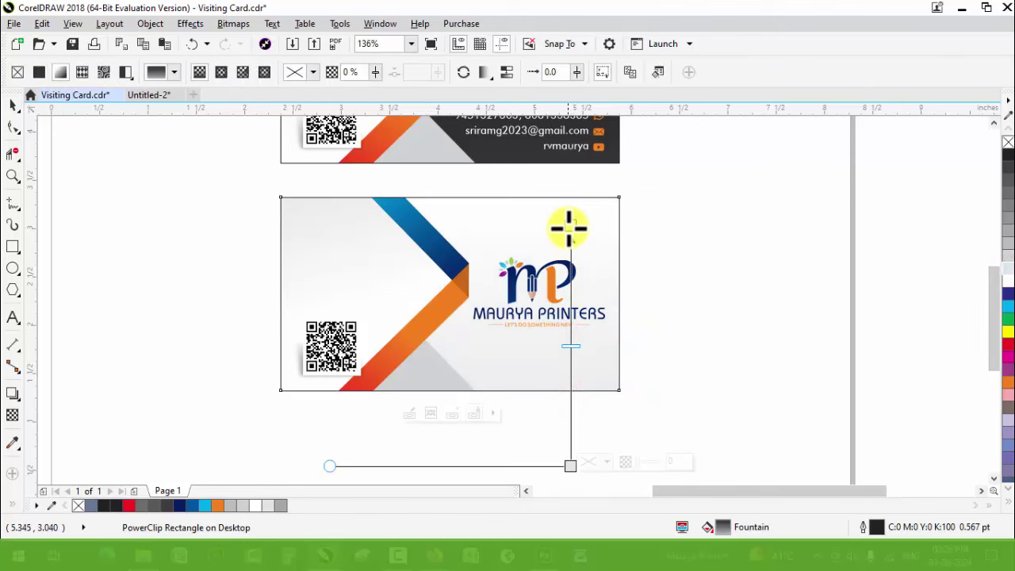
pyautogui.click(740, 303)
pyautogui.click(310, 244)
pyautogui.keyDown('ctrl'); pyautogui.click(364, 243); pyautogui.keyUp('ctrl')
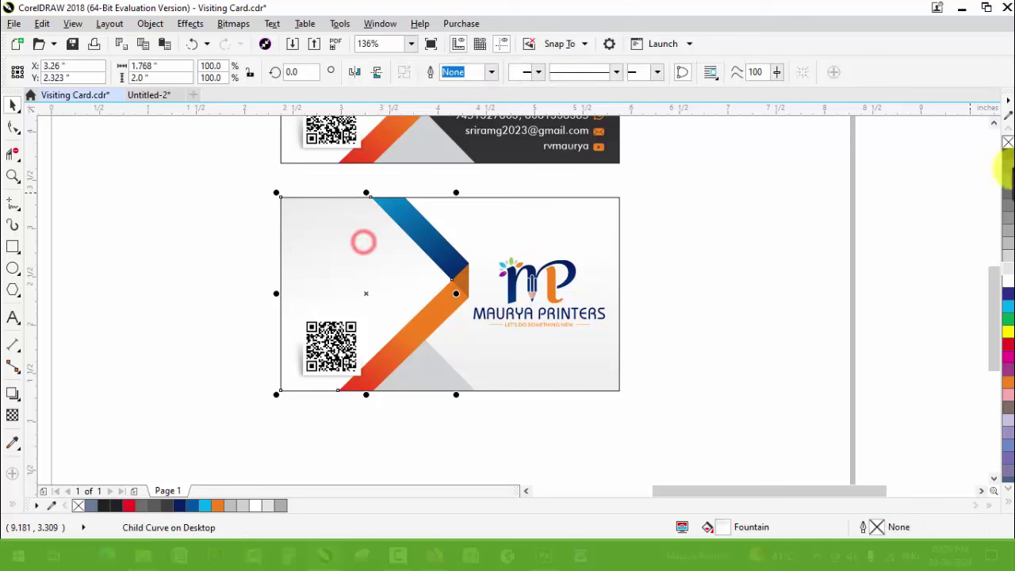
pyautogui.click(1007, 155)
pyautogui.press('g')
pyautogui.moveTo(364, 220)
pyautogui.mouseDown()
pyautogui.moveTo(364, 365)
pyautogui.moveTo(344, 270)
pyautogui.mouseUp()
pyautogui.click(1005, 166)
pyautogui.press('space')
# Step: Enlarge the QR code to about 141% and centre it vertically on the dark panel
pyautogui.moveTo(402, 339); pyautogui.dragTo(421, 373)
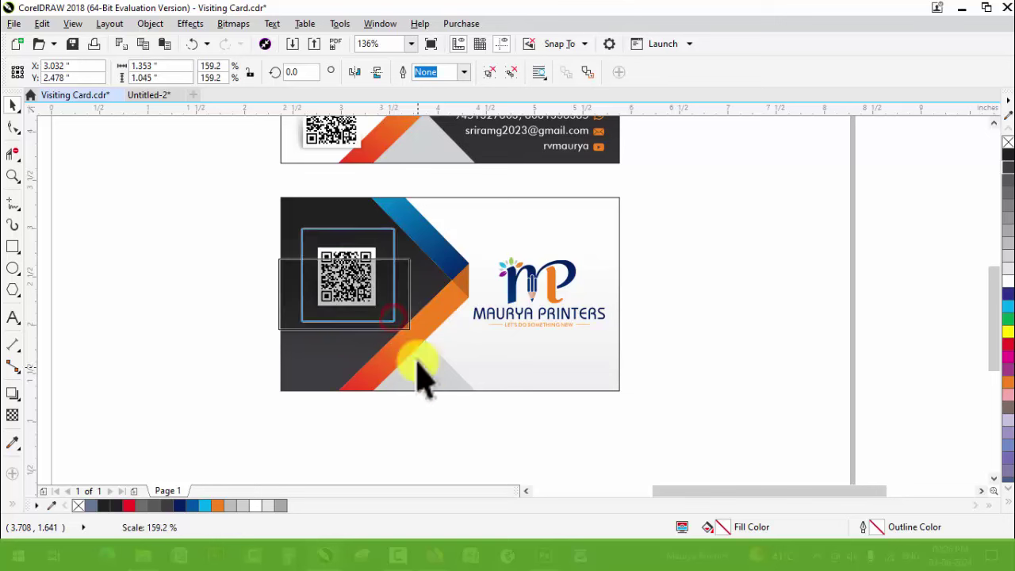
pyautogui.keyDown('shift'); pyautogui.click(453, 283); pyautogui.keyUp('shift')
pyautogui.press('e')
pyautogui.click(386, 344)
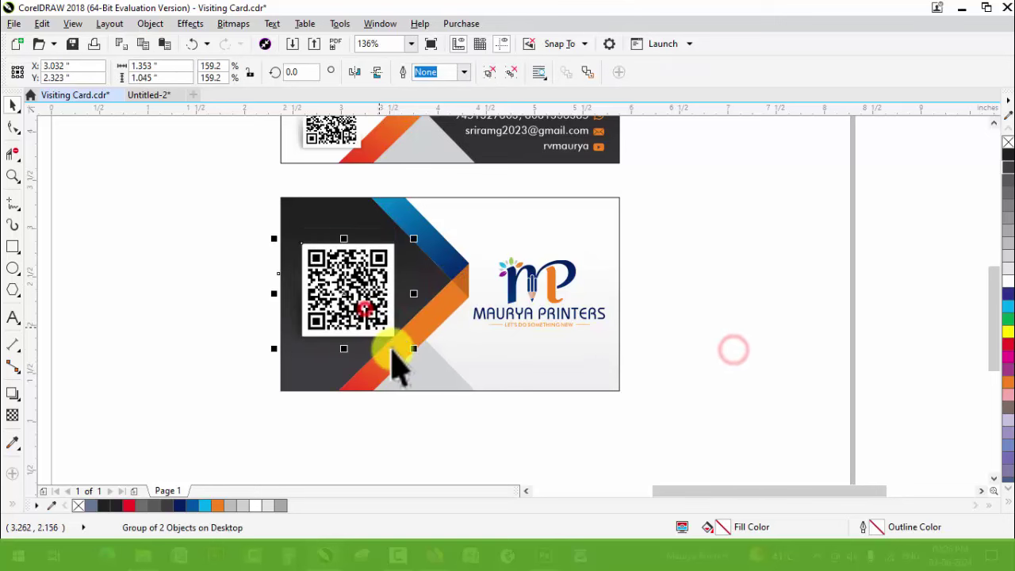
pyautogui.moveTo(413, 351); pyautogui.dragTo(408, 373)
pyautogui.keyDown('shift'); pyautogui.click(409, 373); pyautogui.keyUp('shift')
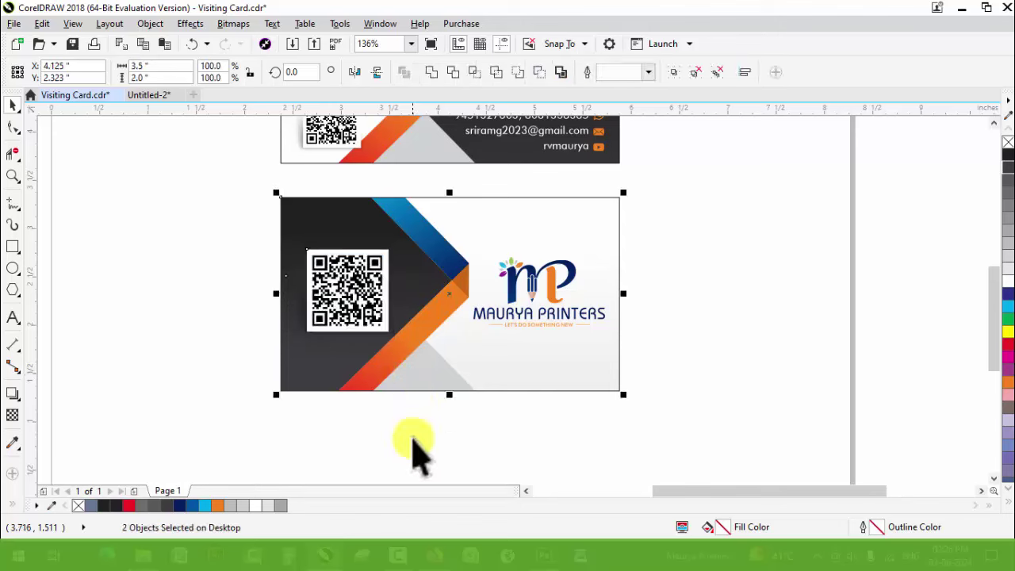
pyautogui.click(418, 452)
pyautogui.moveTo(370, 290); pyautogui.dragTo(369, 333)
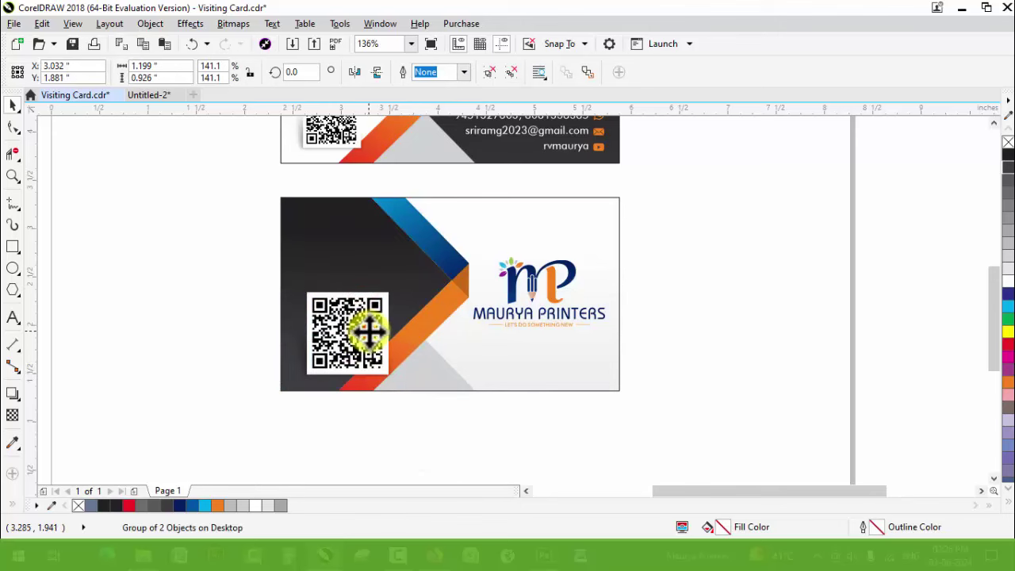
pyautogui.hotkey('ctrl', 'z')
pyautogui.click(424, 432)
pyautogui.scroll(-3, 373, 294)
# Step: Place the 'All Type of Designing & Printing Facility Available' tagline beneath the back card's logo
pyautogui.press('z')
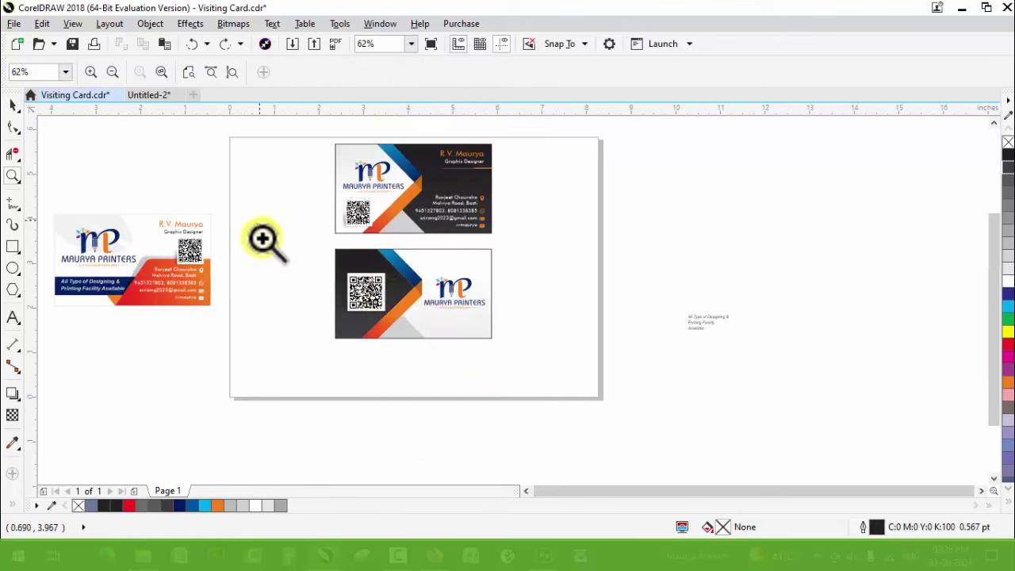
pyautogui.click(265, 242)
pyautogui.moveTo(845, 341); pyautogui.dragTo(373, 347)
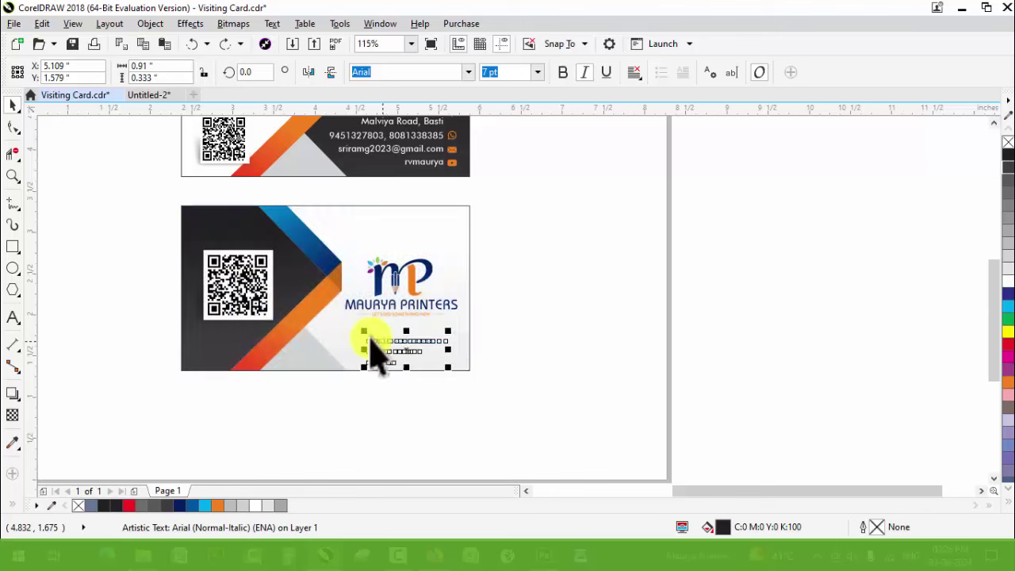
pyautogui.press('z')
pyautogui.click(584, 399)
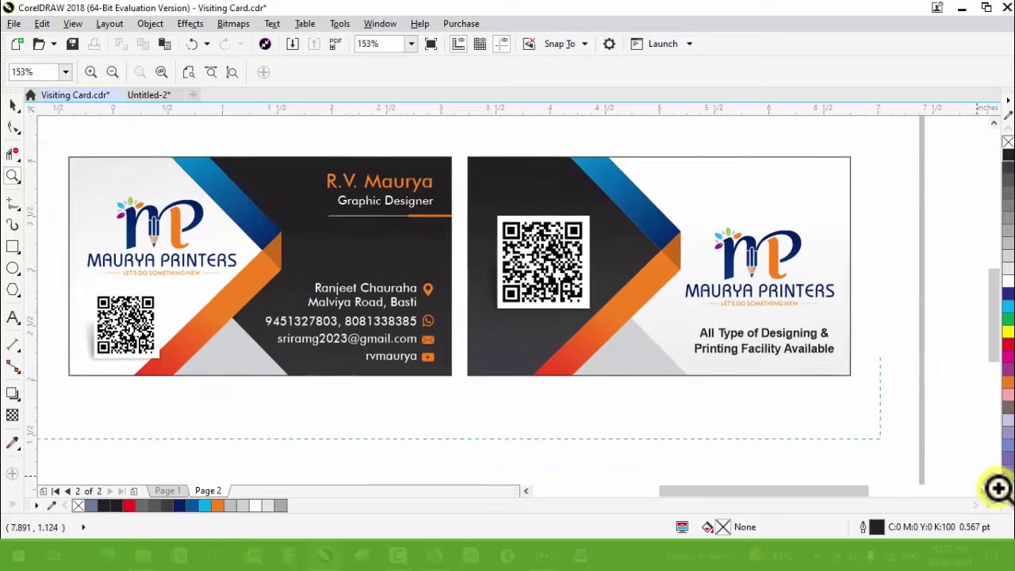
pyautogui.press('space')
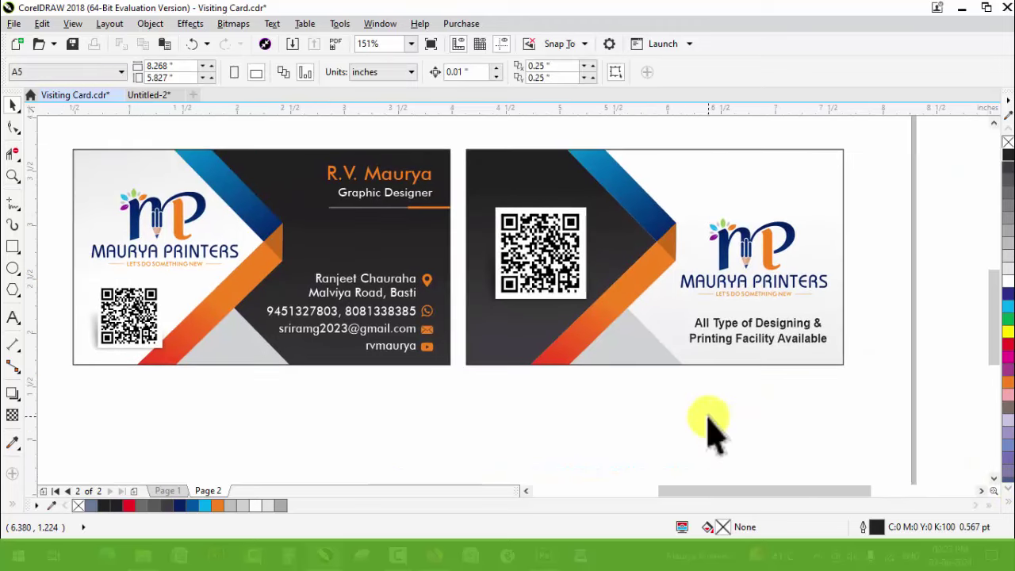